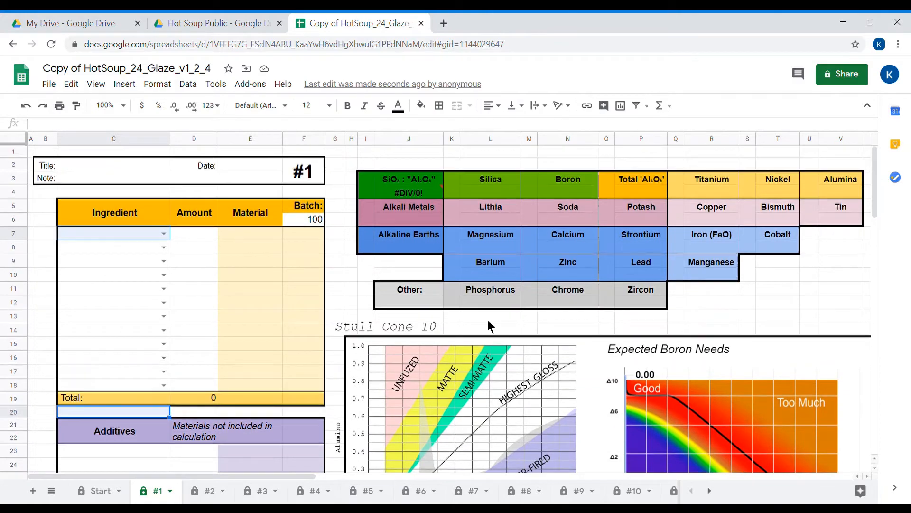
- Look over sheet #1: the ingredient table, the oxide table, the charts and the calculation area beyond them
{"action": "scroll", "coordinate": [510, 427], "scroll_direction": "right", "scroll_amount": 5}
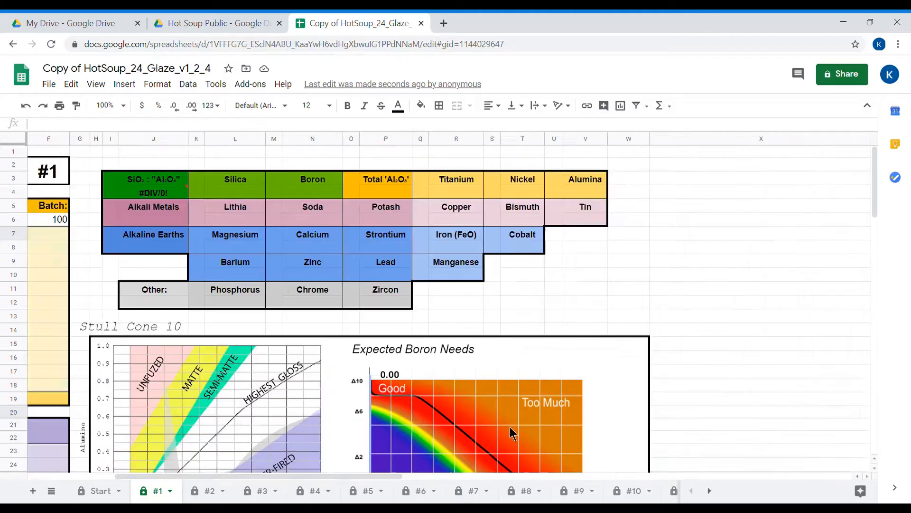
{"action": "scroll", "coordinate": [510, 427], "scroll_direction": "left", "scroll_amount": 5}
{"action": "scroll", "coordinate": [511, 433], "scroll_direction": "down", "scroll_amount": 3}
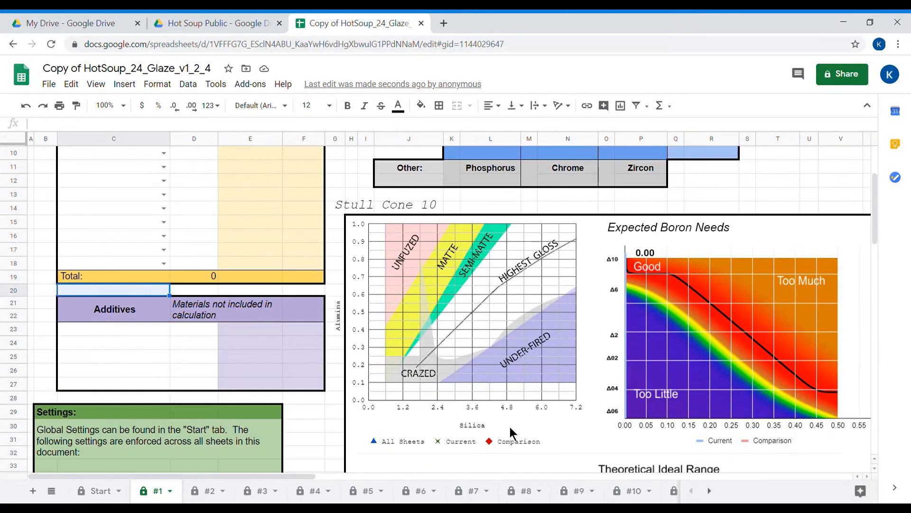
{"action": "scroll", "coordinate": [510, 433], "scroll_direction": "up", "scroll_amount": 3}
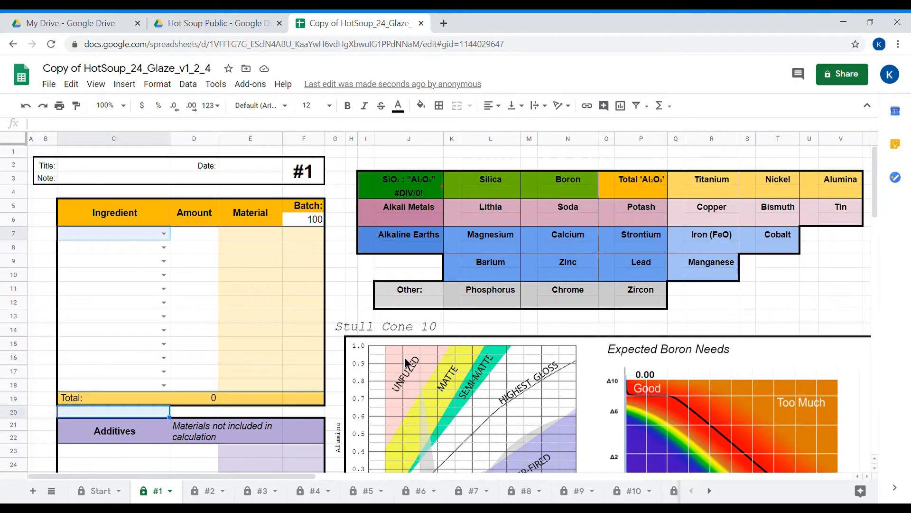
{"action": "scroll", "coordinate": [405, 357], "scroll_direction": "right", "scroll_amount": 10}
{"action": "scroll", "coordinate": [404, 357], "scroll_direction": "left", "scroll_amount": 2}
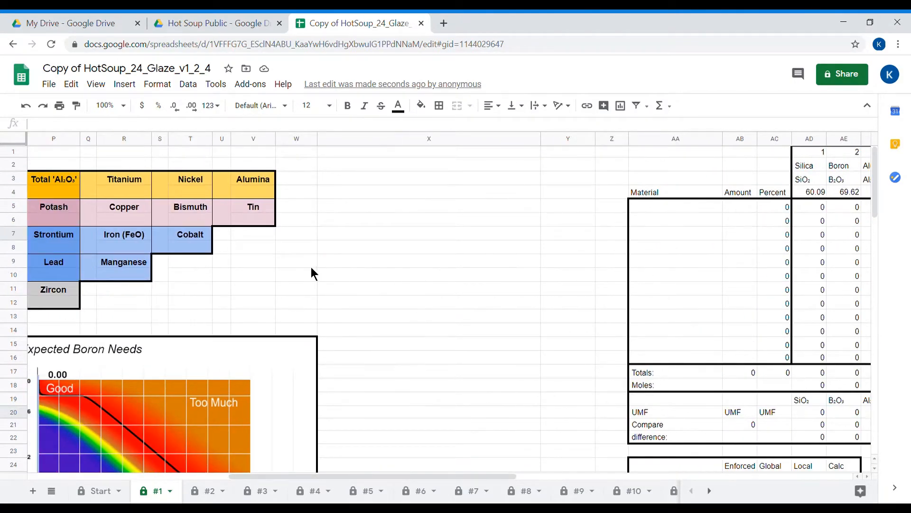
{"action": "scroll", "coordinate": [312, 267], "scroll_direction": "left", "scroll_amount": 10}
{"action": "scroll", "coordinate": [335, 400], "scroll_direction": "down", "scroll_amount": 3}
{"action": "scroll", "coordinate": [335, 400], "scroll_direction": "up", "scroll_amount": 3}
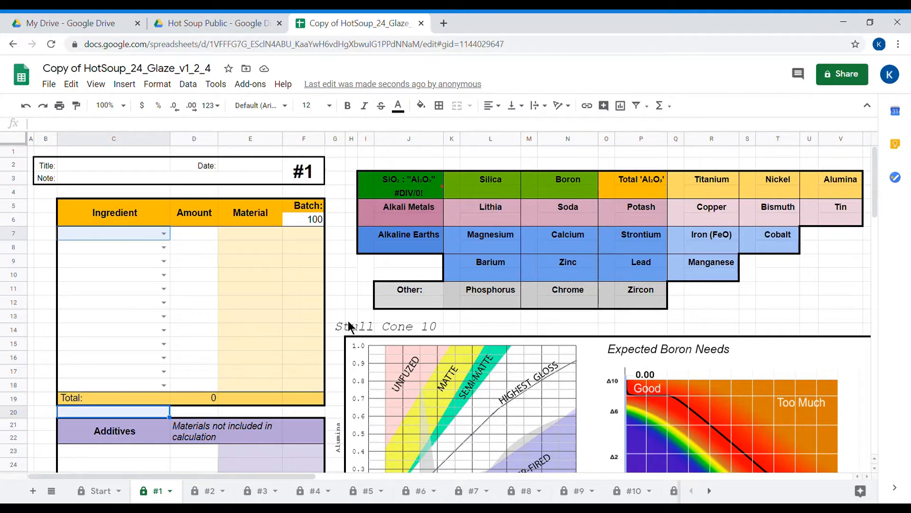
{"action": "left_click", "coordinate": [209, 275]}
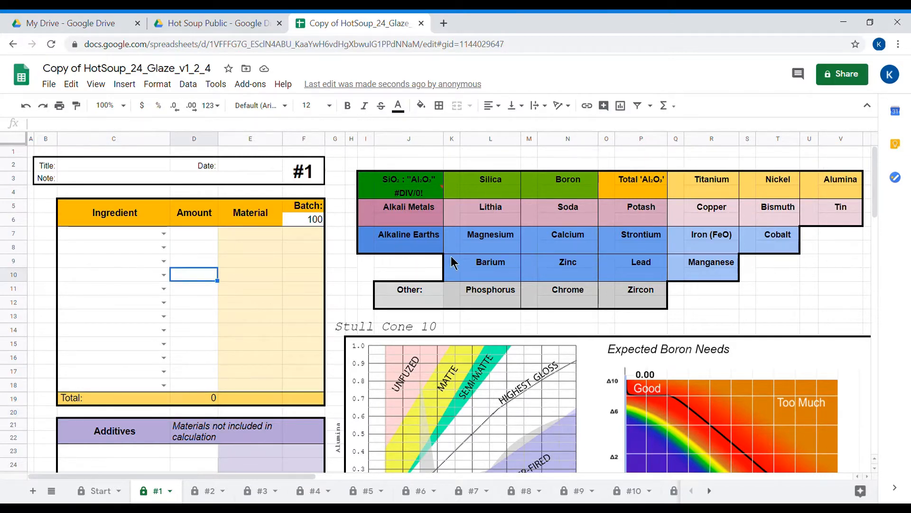
{"action": "scroll", "coordinate": [594, 266], "scroll_direction": "right", "scroll_amount": 10}
{"action": "scroll", "coordinate": [594, 266], "scroll_direction": "left", "scroll_amount": 2}
{"action": "scroll", "coordinate": [546, 178], "scroll_direction": "left", "scroll_amount": 6}
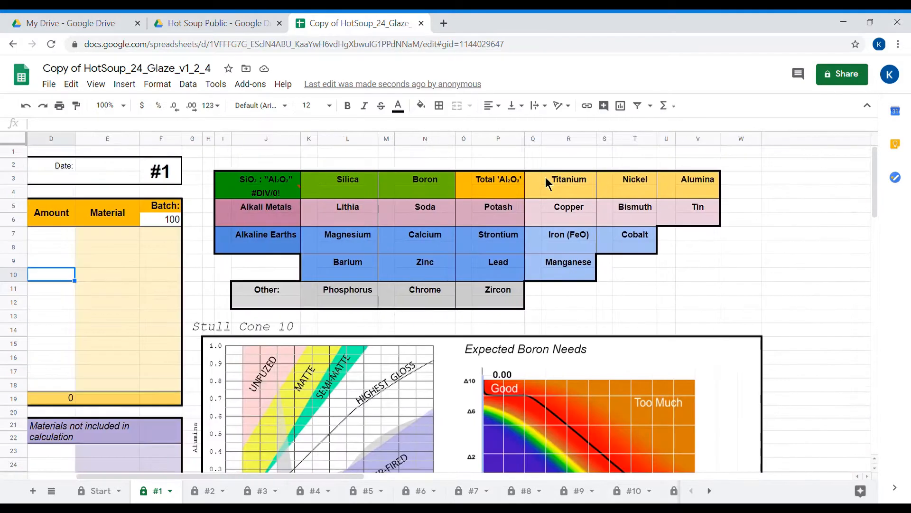
{"action": "scroll", "coordinate": [564, 199], "scroll_direction": "left", "scroll_amount": 4}
{"action": "scroll", "coordinate": [582, 217], "scroll_direction": "right", "scroll_amount": 1}
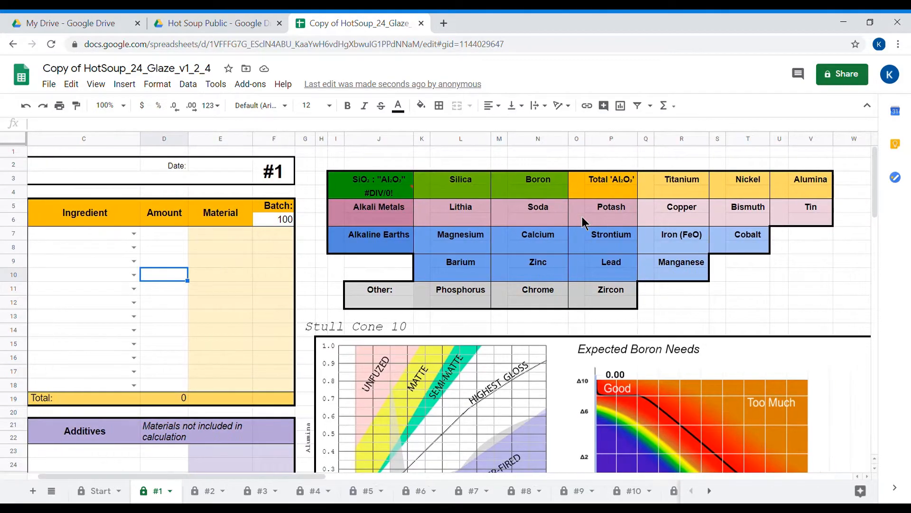
{"action": "scroll", "coordinate": [582, 219], "scroll_direction": "left", "scroll_amount": 1}
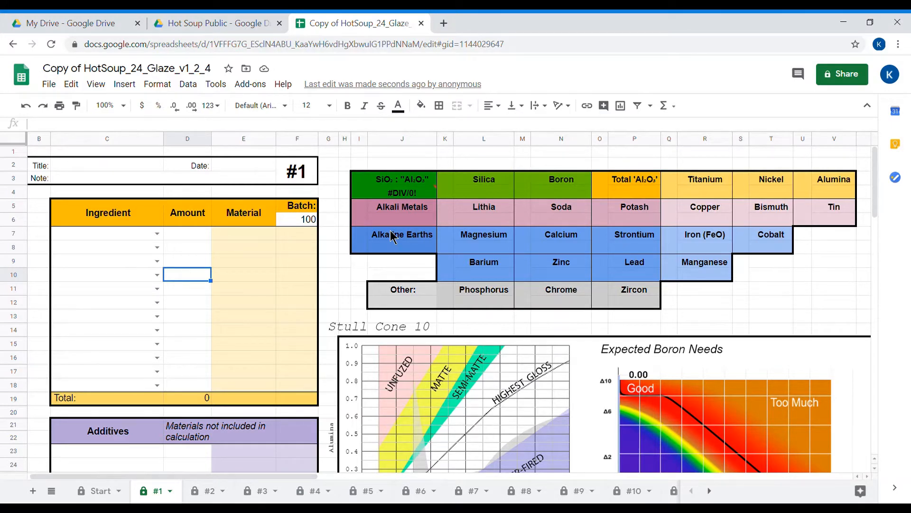
- Move the whole oxide table up two rows so it starts at cell I1, accepting the protected-sheet edit and hiding that warning for 5 minutes
{"action": "left_click_drag", "start_coordinate": [364, 185], "coordinate": [829, 295]}
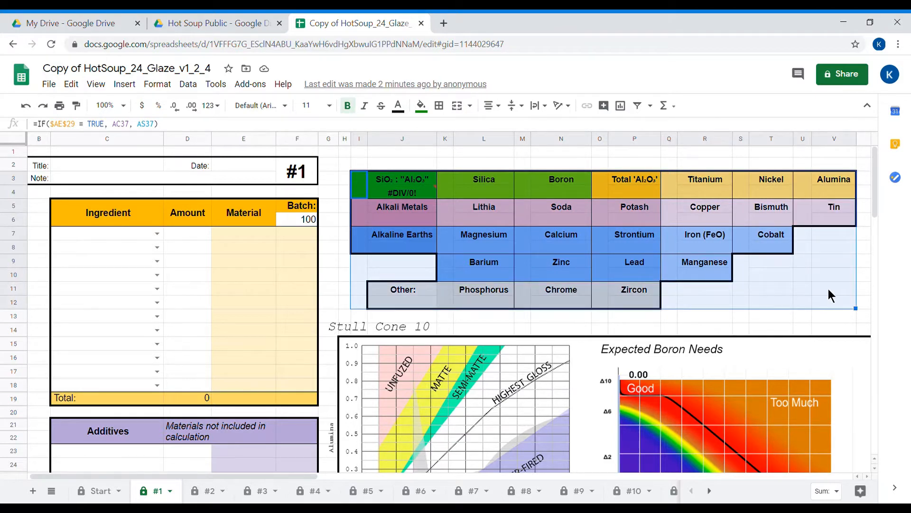
{"action": "left_click", "coordinate": [752, 187]}
{"action": "left_click", "coordinate": [713, 170]}
{"action": "left_click_drag", "start_coordinate": [713, 173], "coordinate": [787, 269]}
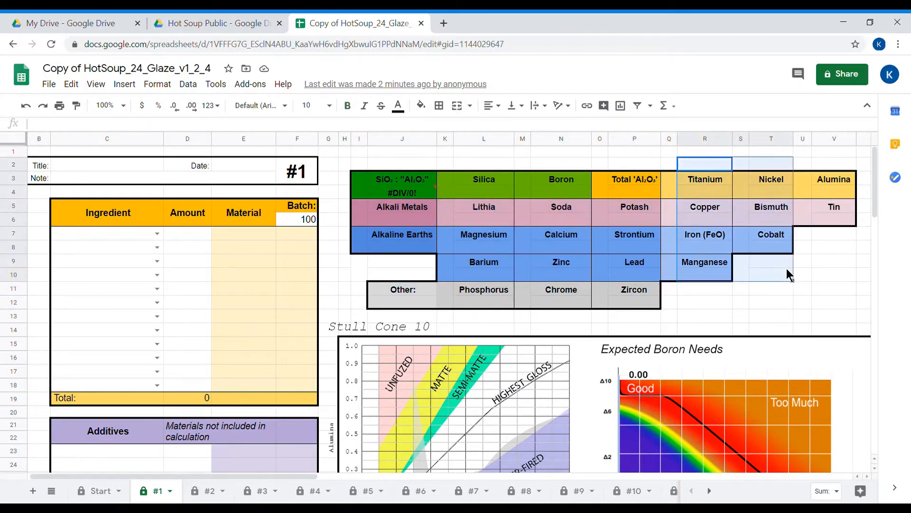
{"action": "left_click_drag", "start_coordinate": [356, 176], "coordinate": [833, 295]}
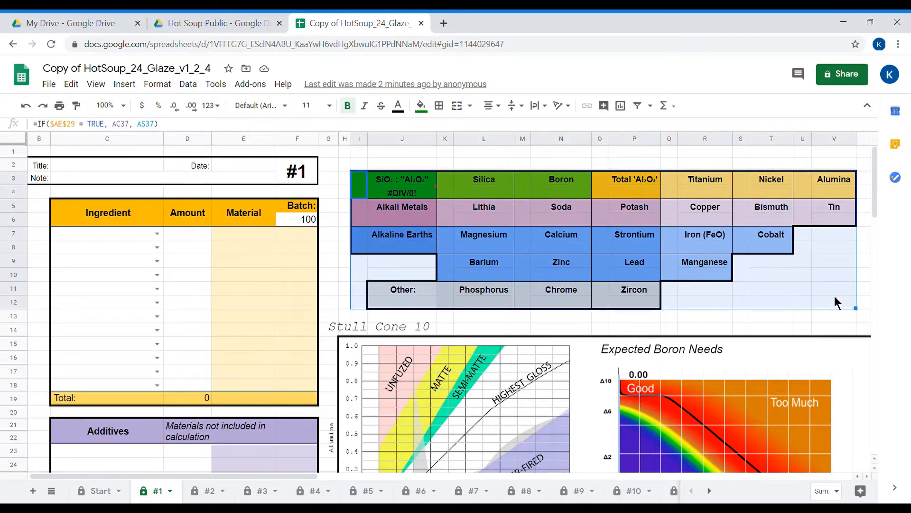
{"action": "key", "text": "ctrl+c"}
{"action": "key", "text": "Up"}
{"action": "key", "text": "Up"}
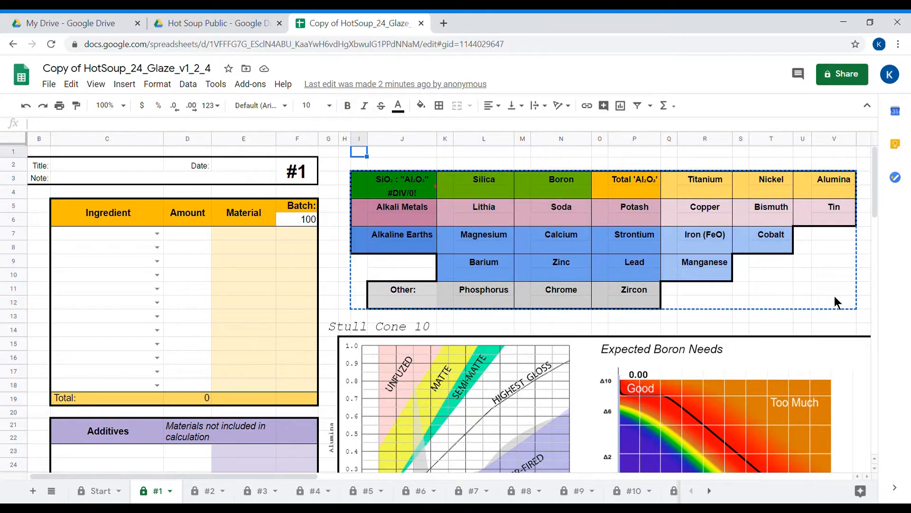
{"action": "key", "text": "ctrl+v"}
{"action": "key", "text": "space"}
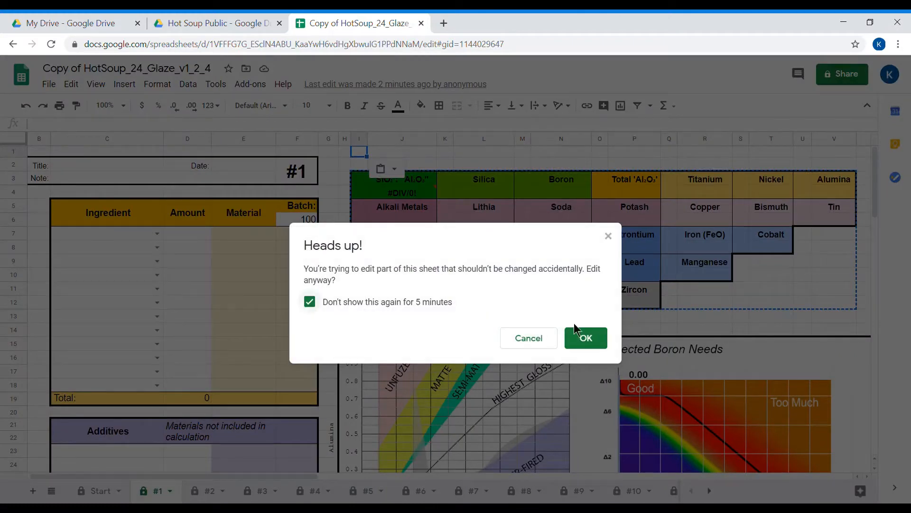
{"action": "left_click", "coordinate": [585, 339]}
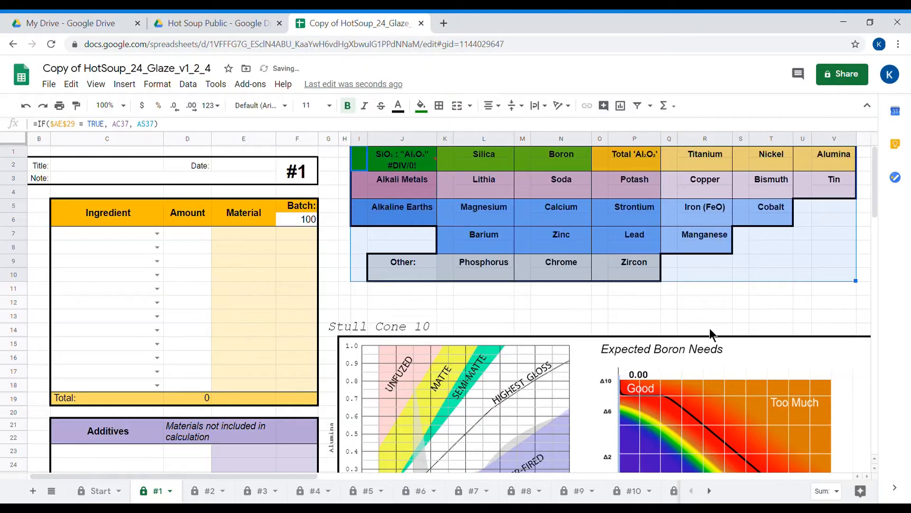
{"action": "left_click", "coordinate": [742, 261]}
{"action": "left_click_drag", "start_coordinate": [746, 159], "coordinate": [773, 195]}
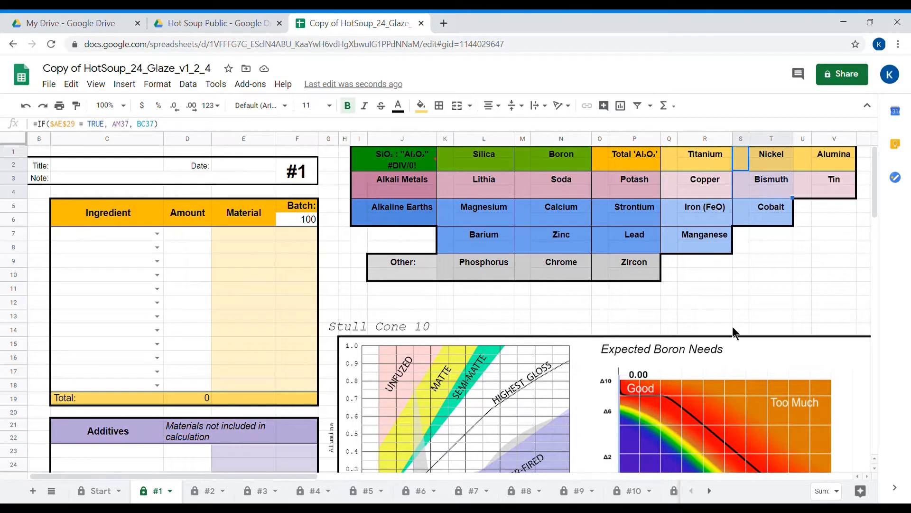
{"action": "left_click", "coordinate": [746, 219]}
{"action": "left_click_drag", "start_coordinate": [742, 161], "coordinate": [786, 301]}
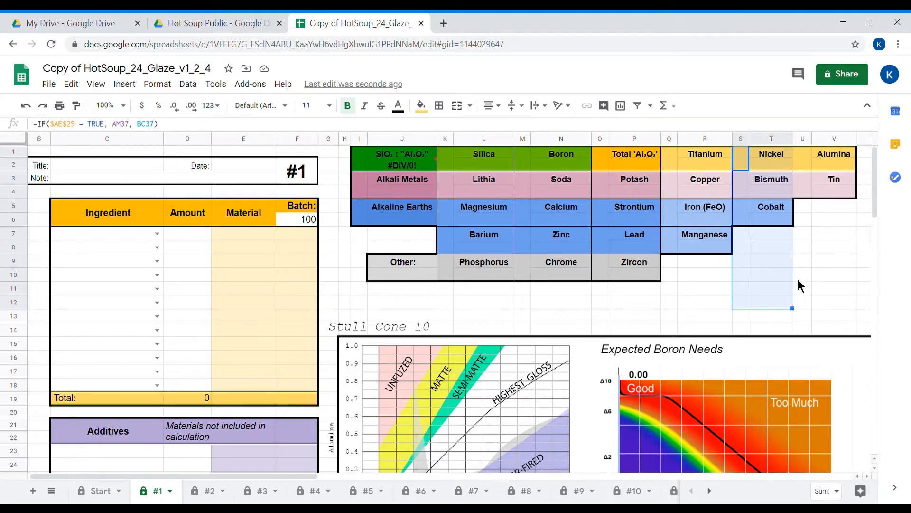
{"action": "key", "text": "ctrl+c"}
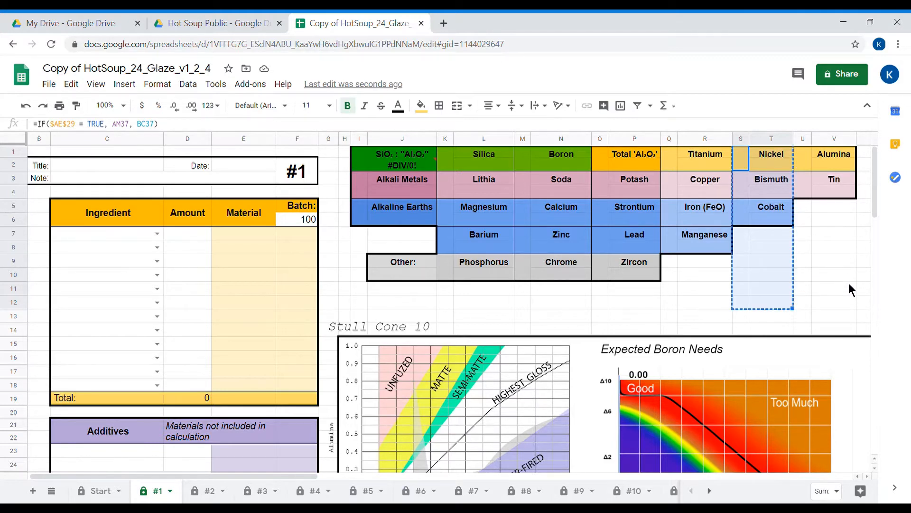
{"action": "left_click", "coordinate": [807, 214]}
{"action": "key", "text": "Escape"}
- Clear the Nickel, Bismuth and Cobalt entries in S1:T6 of the oxide table
{"action": "left_click_drag", "start_coordinate": [748, 154], "coordinate": [776, 212]}
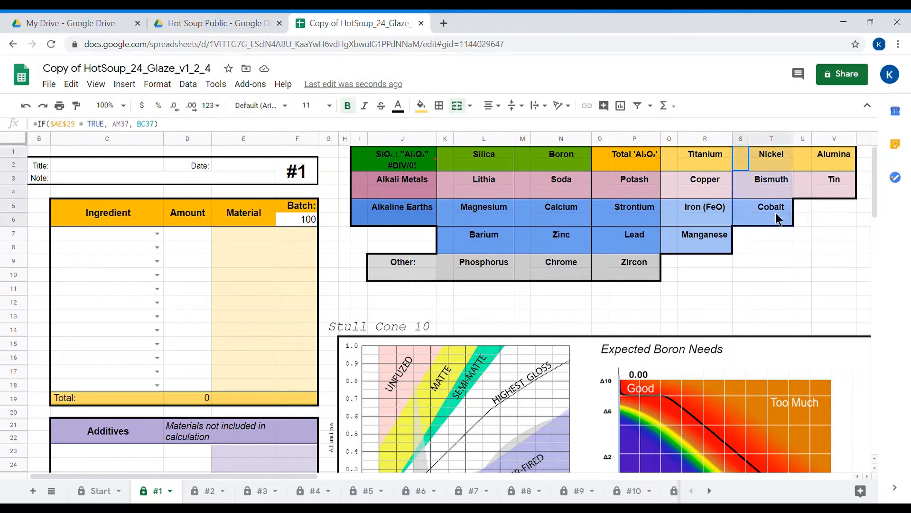
{"action": "key", "text": "Delete"}
{"action": "left_click", "coordinate": [823, 223]}
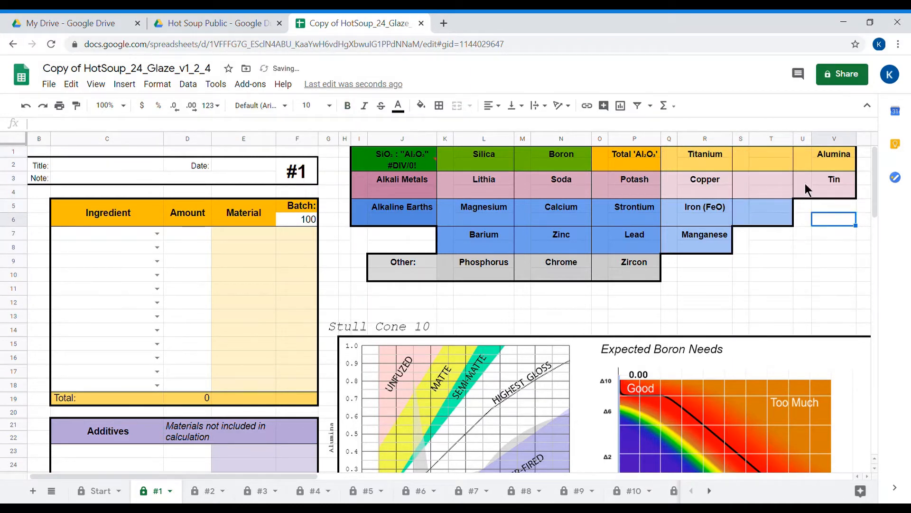
- Move the Alumina and Tin block from U1:V4 into the emptied columns S and T, starting at S1
{"action": "left_click_drag", "start_coordinate": [800, 154], "coordinate": [825, 183]}
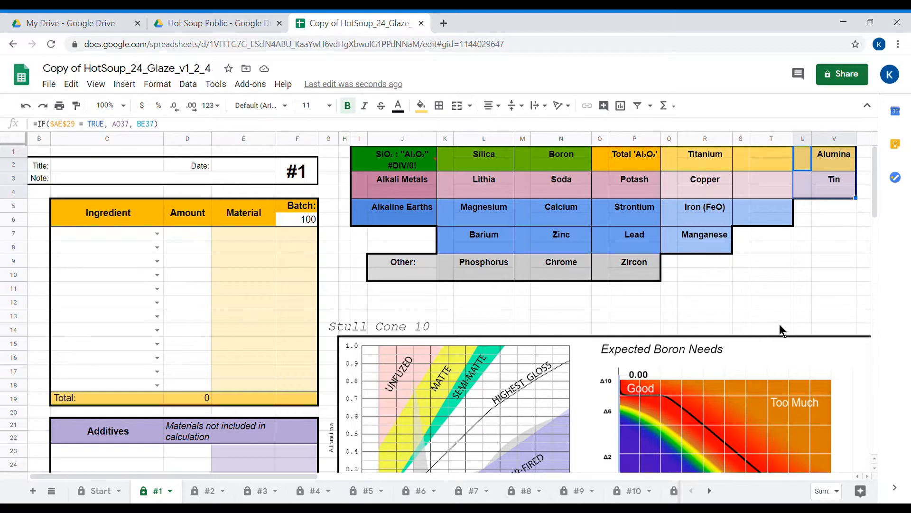
{"action": "key", "text": "ctrl+c"}
{"action": "key", "text": "Left"}
{"action": "key", "text": "Left"}
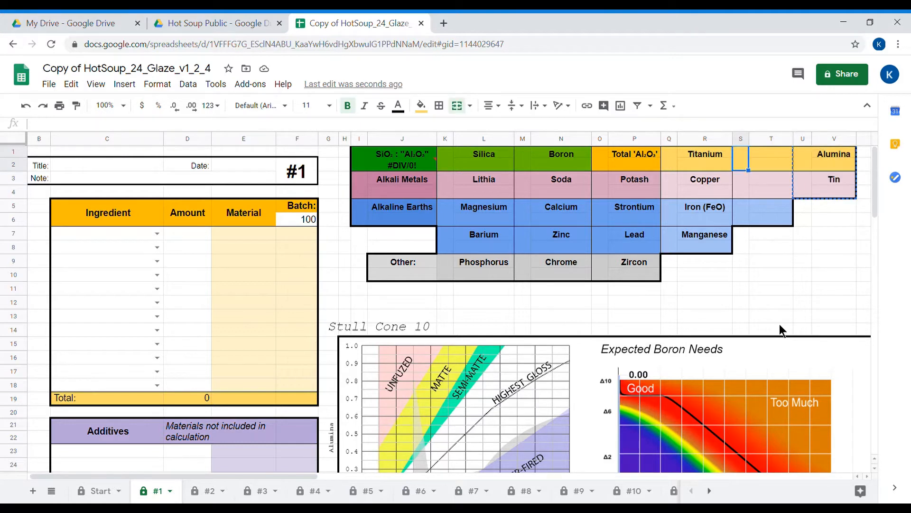
{"action": "key", "text": "ctrl+v"}
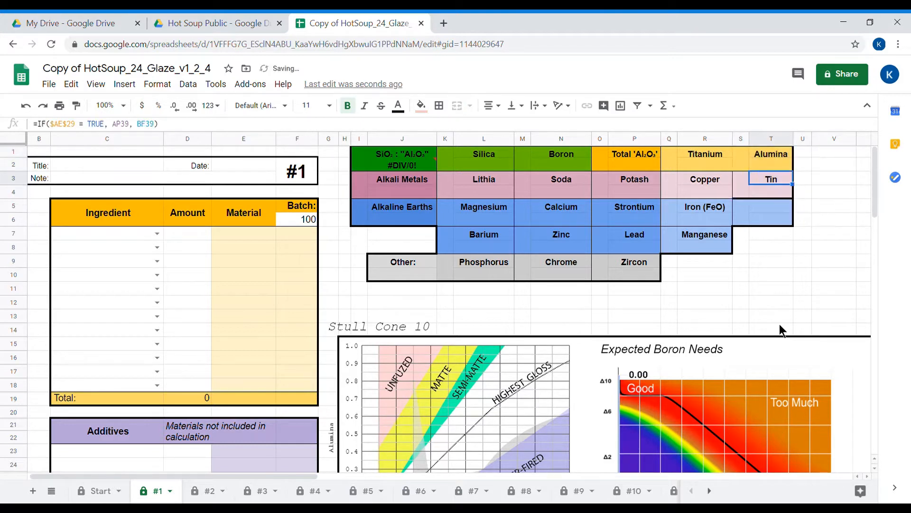
- Copy the Tin cell block S3:T4 into the empty cells S5:T6 directly below it
{"action": "key", "text": "Left"}
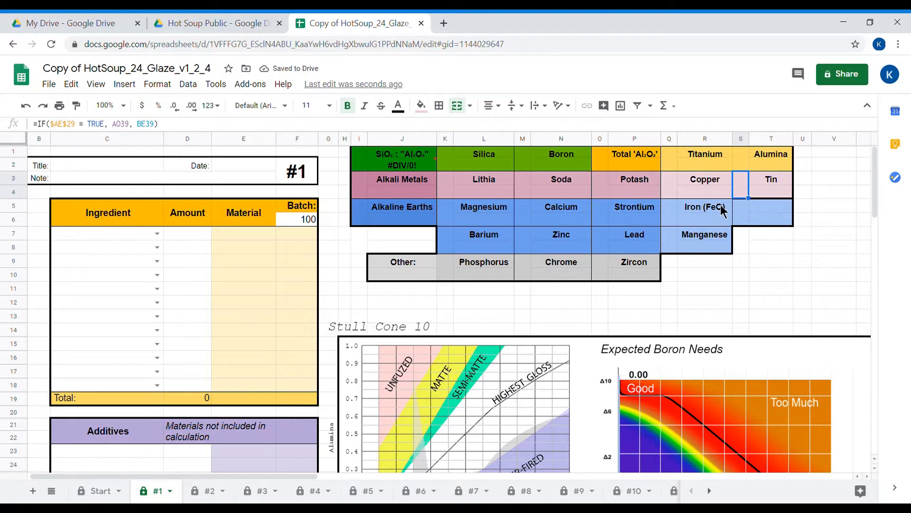
{"action": "key", "text": "shift+Right"}
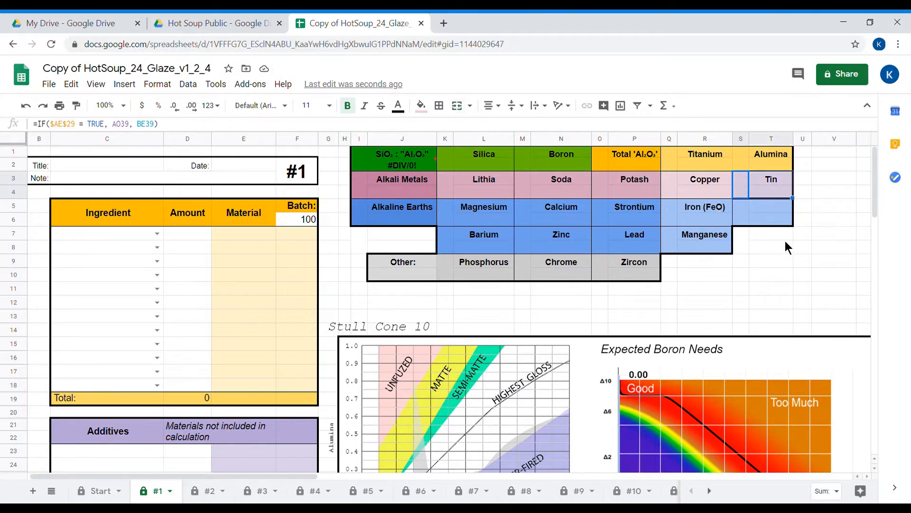
{"action": "key", "text": "ctrl+c"}
{"action": "key", "text": "Down"}
{"action": "key", "text": "ctrl+v"}
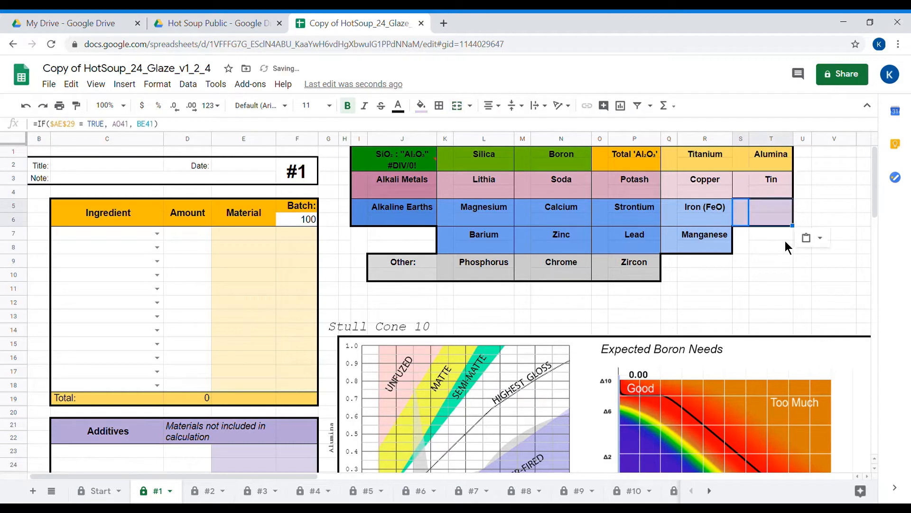
- Compare the formulas in the block below Tin with those in the Iron (FeO), Copper and Tin cells
{"action": "left_click", "coordinate": [739, 251]}
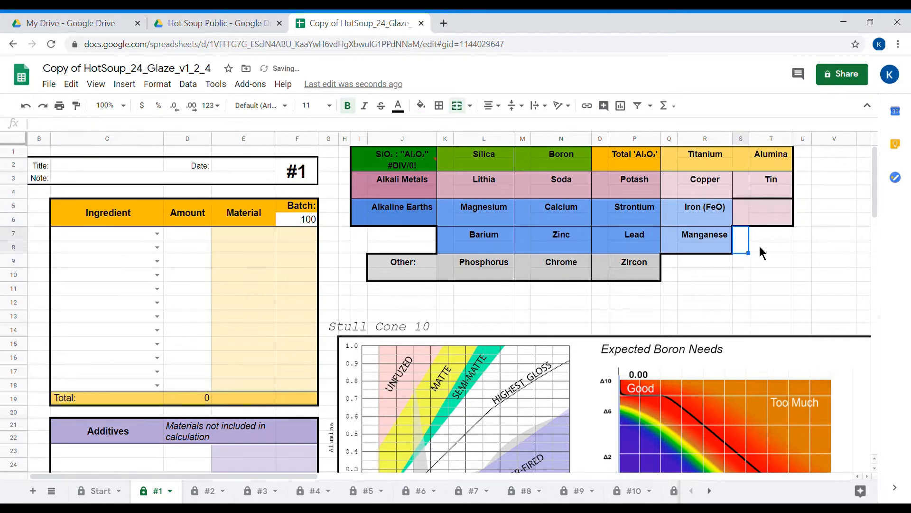
{"action": "left_click", "coordinate": [746, 218]}
{"action": "left_click", "coordinate": [769, 218], "text": "shift"}
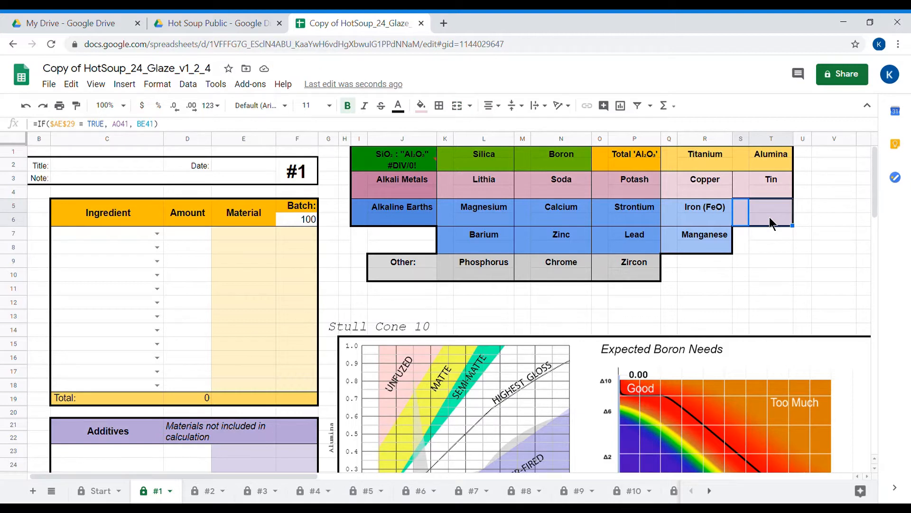
{"action": "left_click", "coordinate": [671, 213]}
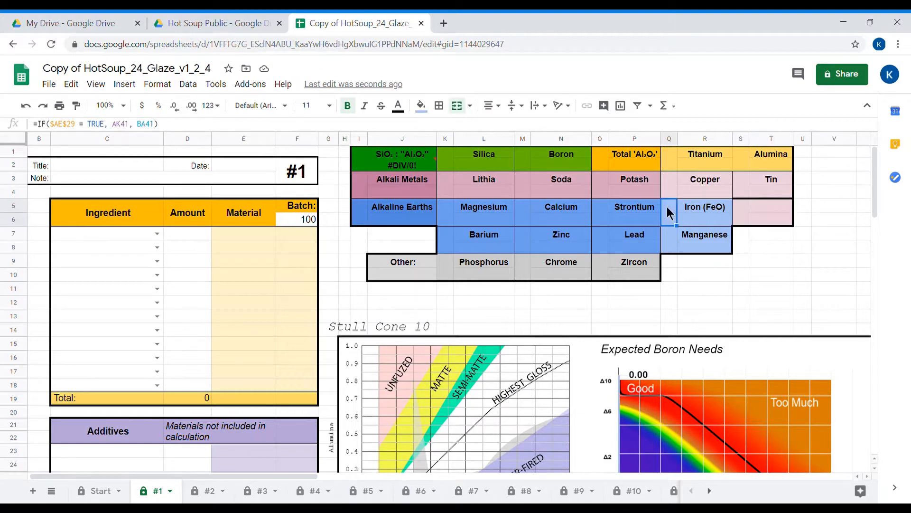
{"action": "left_click", "coordinate": [759, 190]}
{"action": "left_click", "coordinate": [731, 178]}
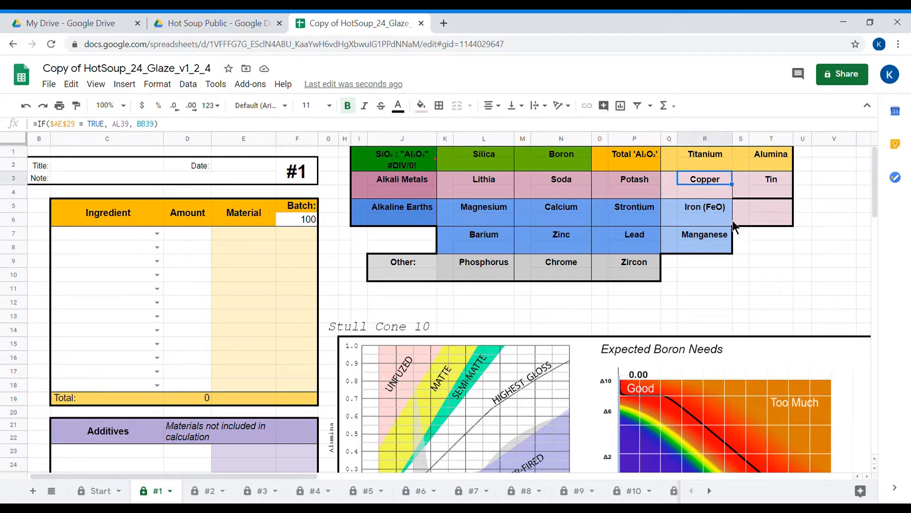
{"action": "left_click", "coordinate": [729, 213]}
{"action": "left_click", "coordinate": [741, 199]}
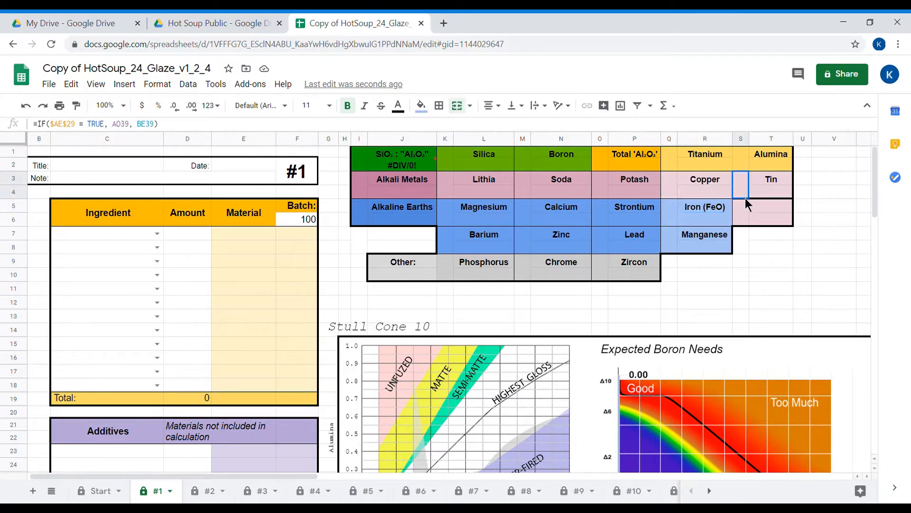
{"action": "left_click", "coordinate": [769, 190]}
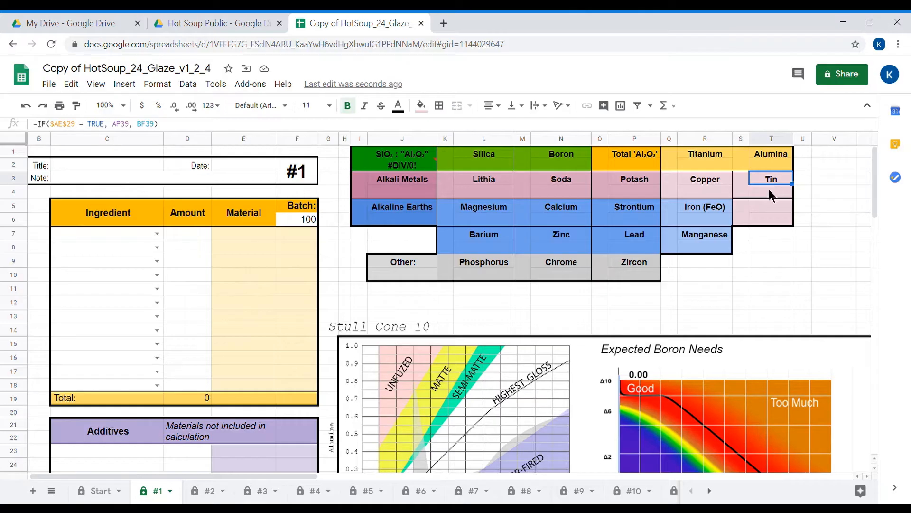
{"action": "left_click", "coordinate": [763, 182]}
- Copy the Iron (FeO) cell block Q5:R6 over S5:T6 below Tin to restore the Cobalt entry
{"action": "left_click", "coordinate": [712, 222]}
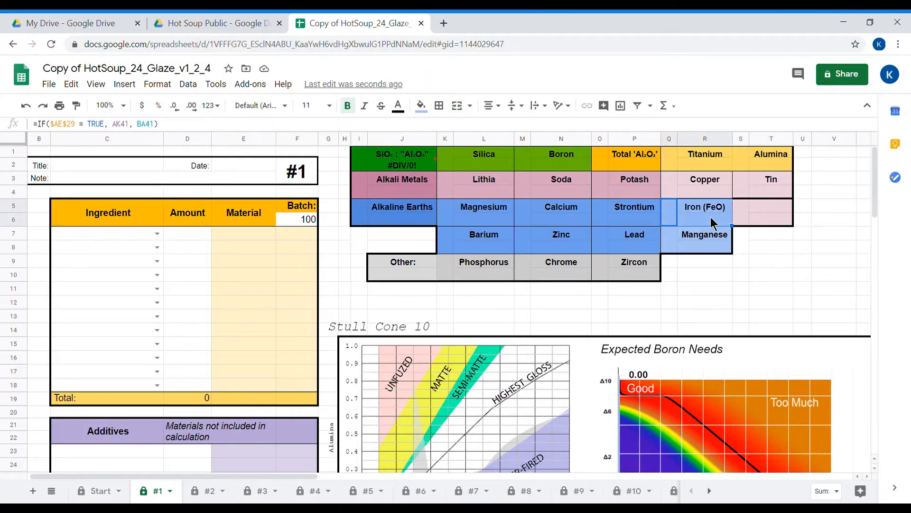
{"action": "key", "text": "ctrl+c"}
{"action": "key", "text": "Right"}
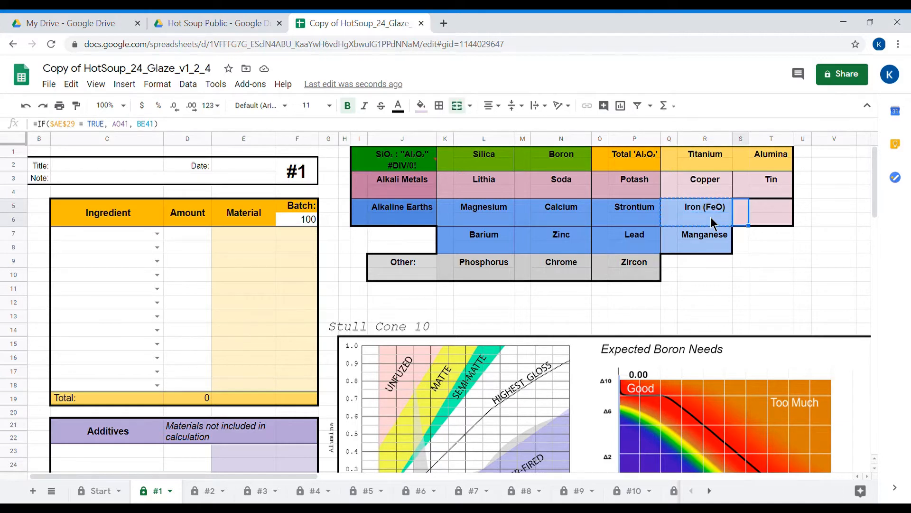
{"action": "key", "text": "ctrl+v"}
{"action": "left_click", "coordinate": [761, 247]}
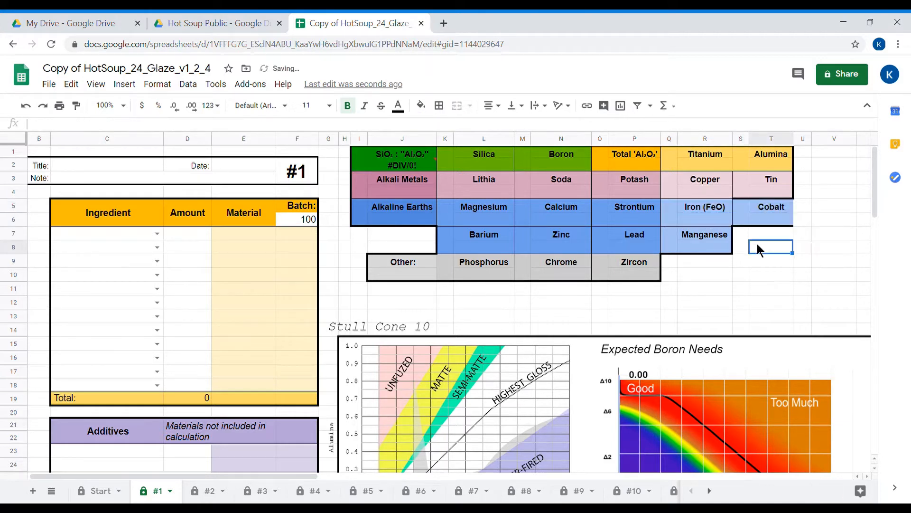
- Clear the Cobalt entry from cell T5 below Tin
{"action": "left_click", "coordinate": [739, 217]}
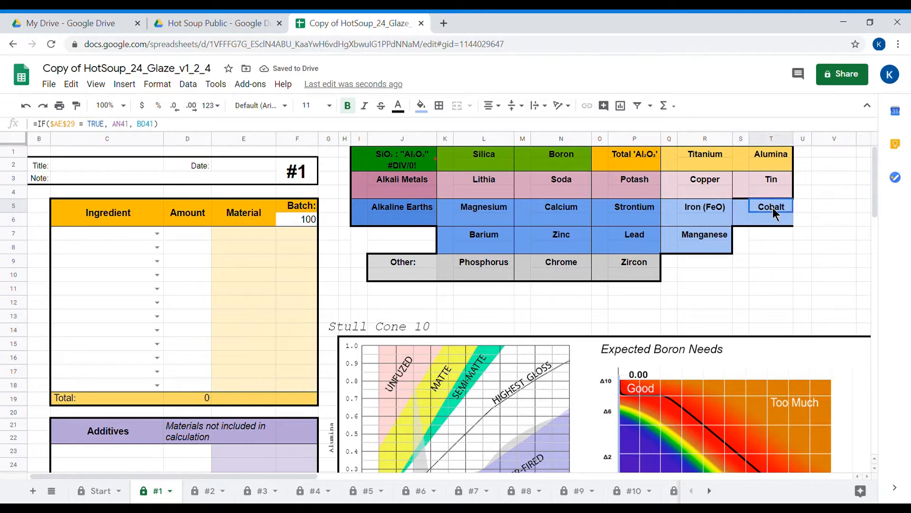
{"action": "left_click", "coordinate": [777, 235]}
{"action": "left_click", "coordinate": [777, 222]}
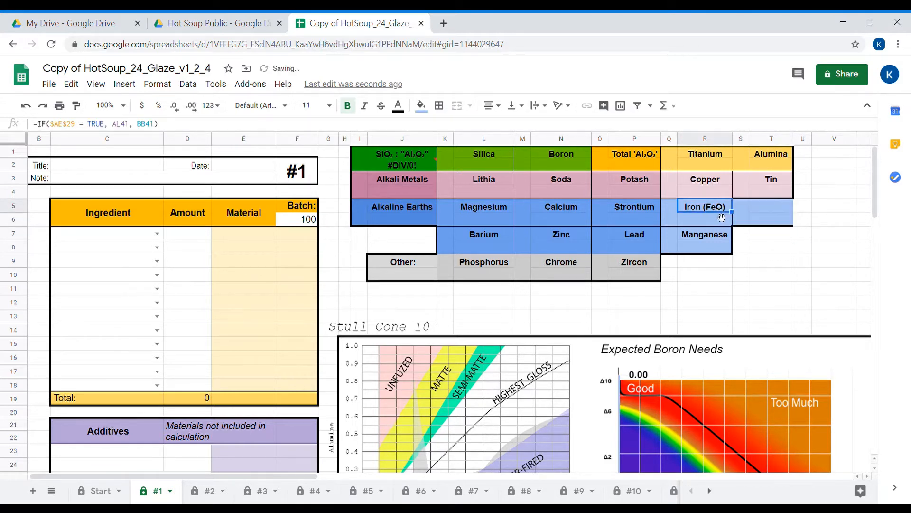
{"action": "key", "text": "ctrl+z"}
{"action": "left_click_drag", "start_coordinate": [702, 207], "coordinate": [675, 223]}
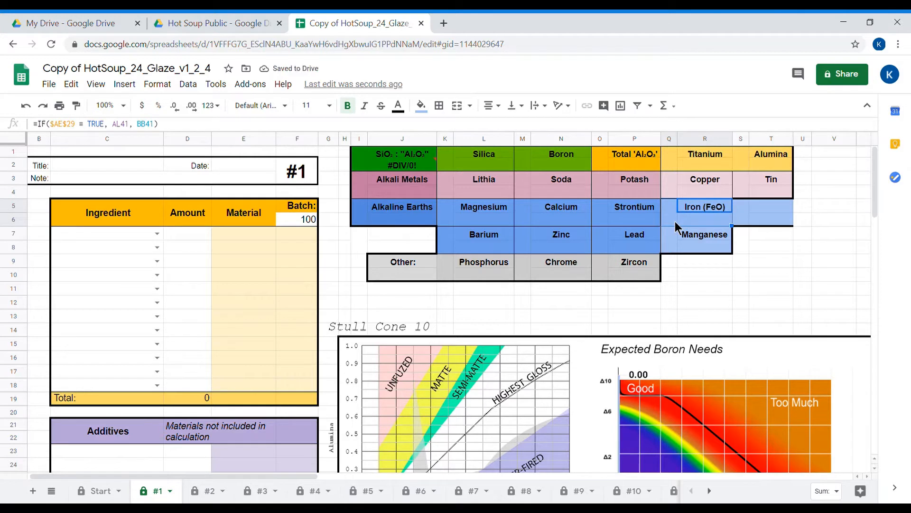
{"action": "key", "text": "Down"}
{"action": "key", "text": "Down"}
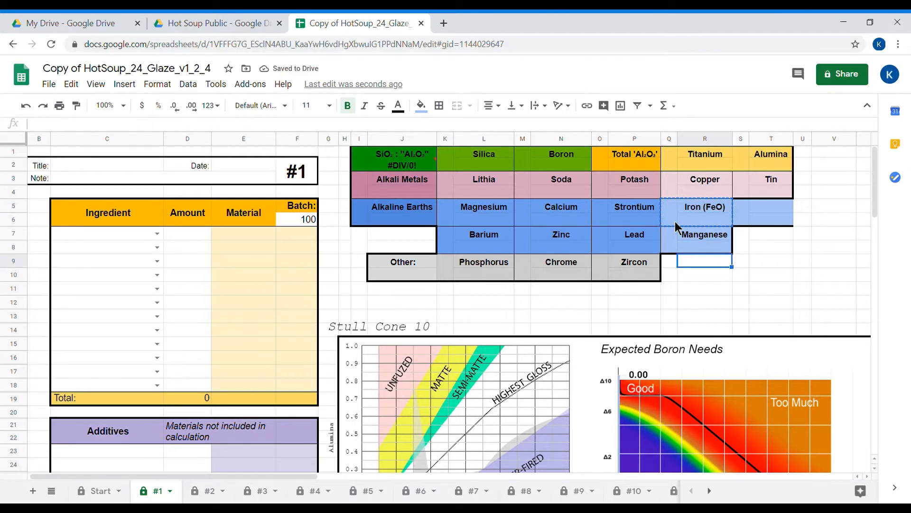
{"action": "key", "text": "Left"}
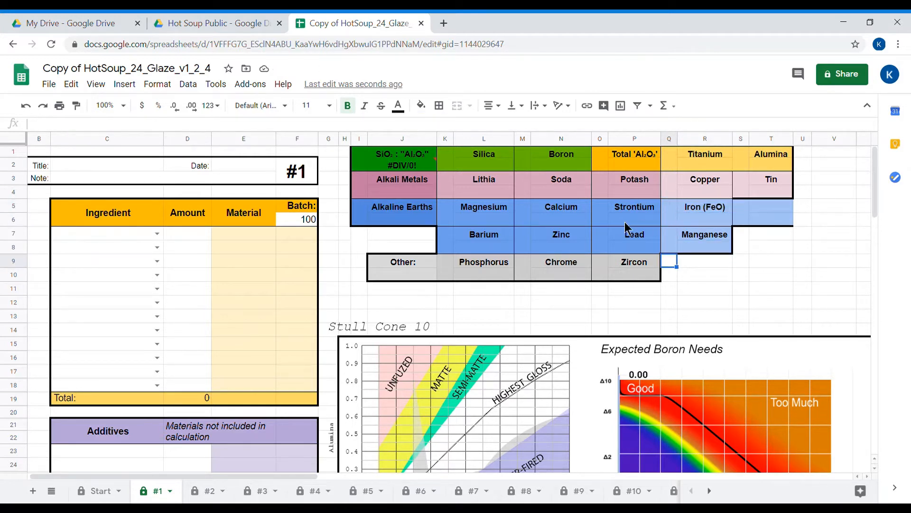
- Move the grey Other row with Phosphorus, Chrome and Zircon from J9:P10 down to J13:P14
{"action": "left_click_drag", "start_coordinate": [378, 261], "coordinate": [644, 280]}
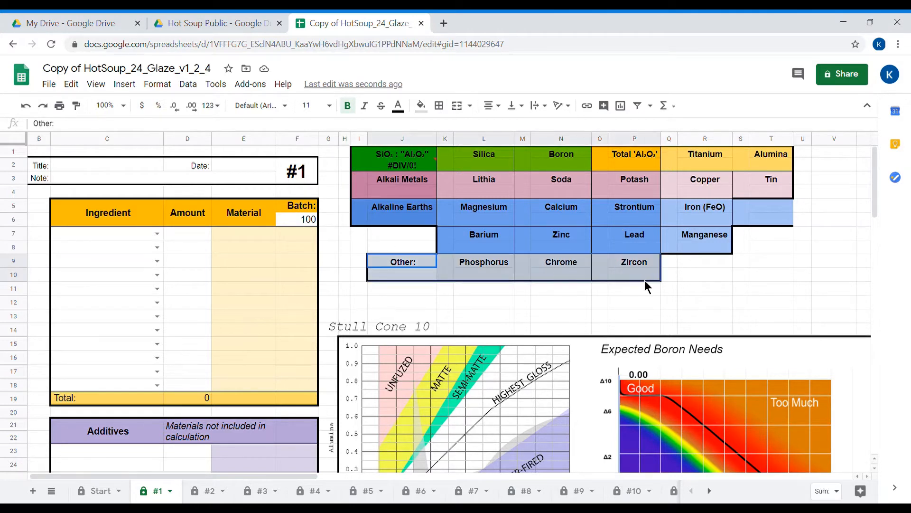
{"action": "key", "text": "ctrl+x"}
{"action": "key", "text": "Down"}
{"action": "key", "text": "Down"}
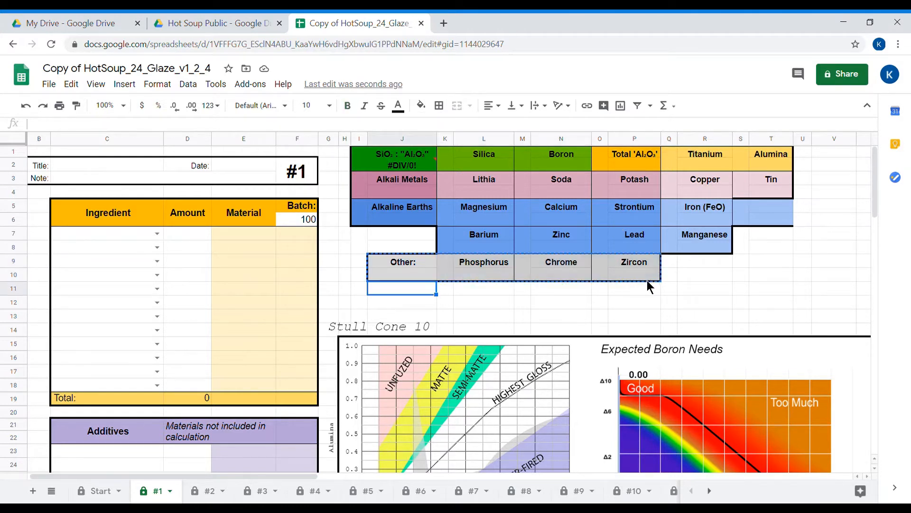
{"action": "key", "text": "ctrl+v"}
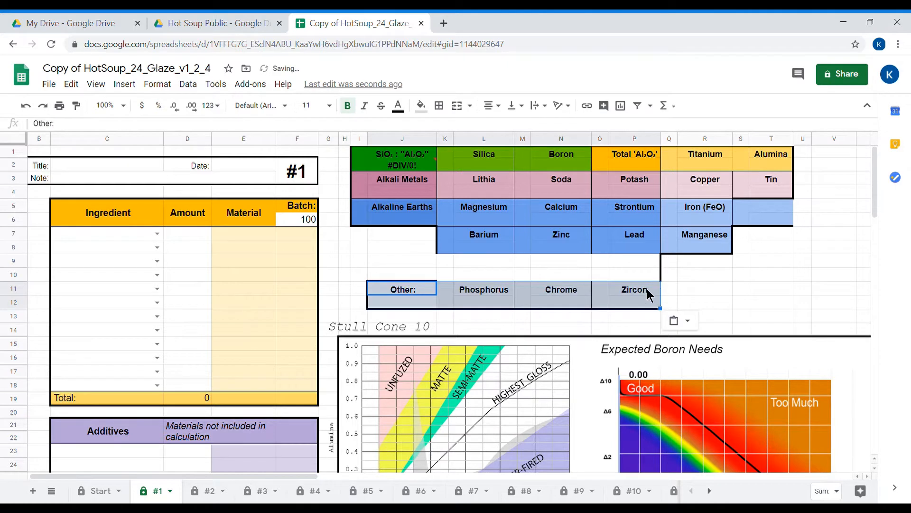
{"action": "key", "text": "ctrl+x"}
{"action": "key", "text": "Down"}
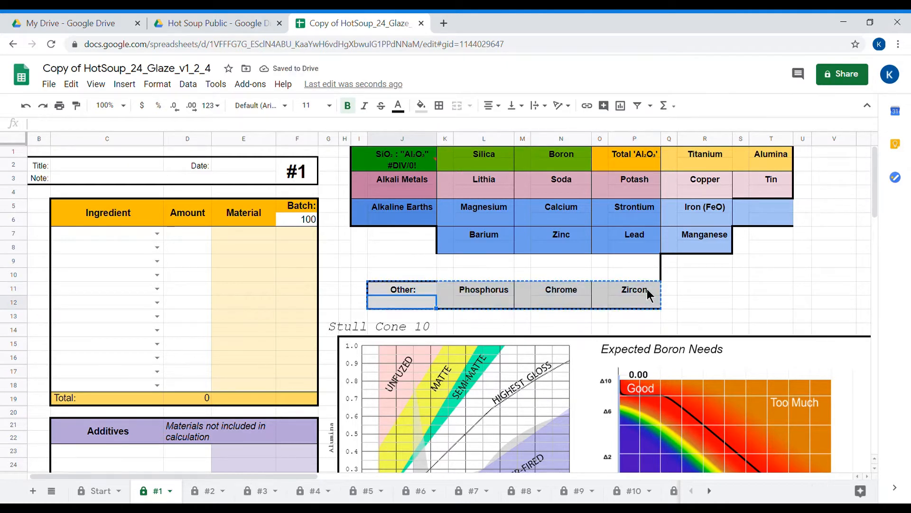
{"action": "key", "text": "ctrl+v"}
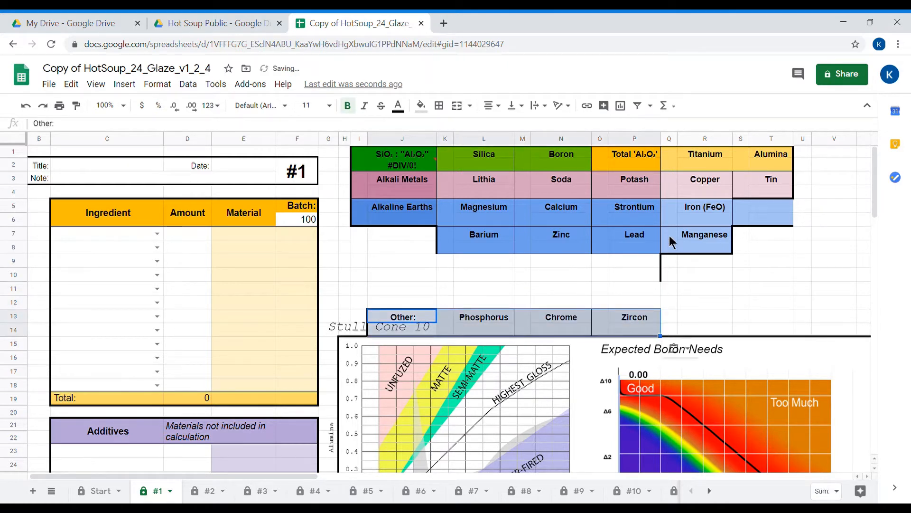
- Move the Iron (FeO) block from Q5:R6 to K9:L10, directly below Barium
{"action": "left_click", "coordinate": [673, 212]}
{"action": "left_click_drag", "start_coordinate": [673, 214], "coordinate": [718, 227]}
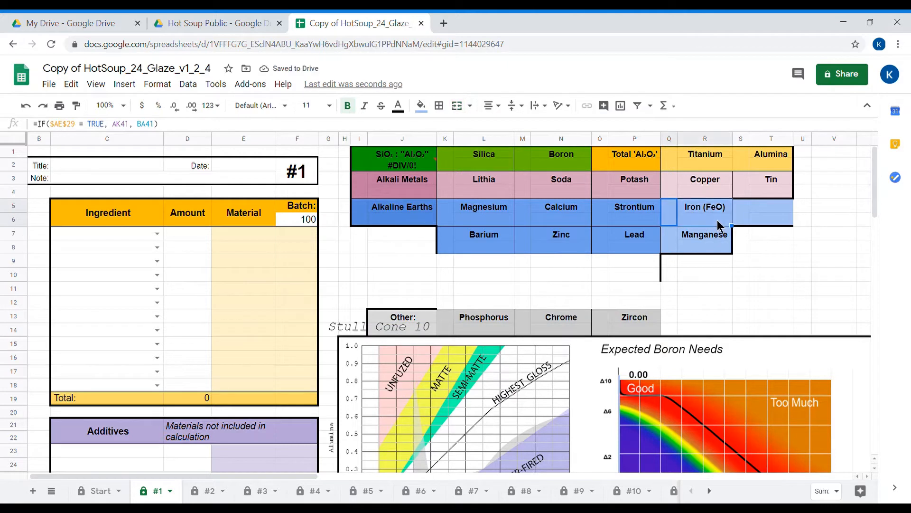
{"action": "key", "text": "ctrl+x"}
{"action": "left_click", "coordinate": [445, 262]}
{"action": "key", "text": "ctrl+v"}
- Move the Manganese block from Q7:R8 to M9:N10, directly below Zinc
{"action": "left_click", "coordinate": [694, 241]}
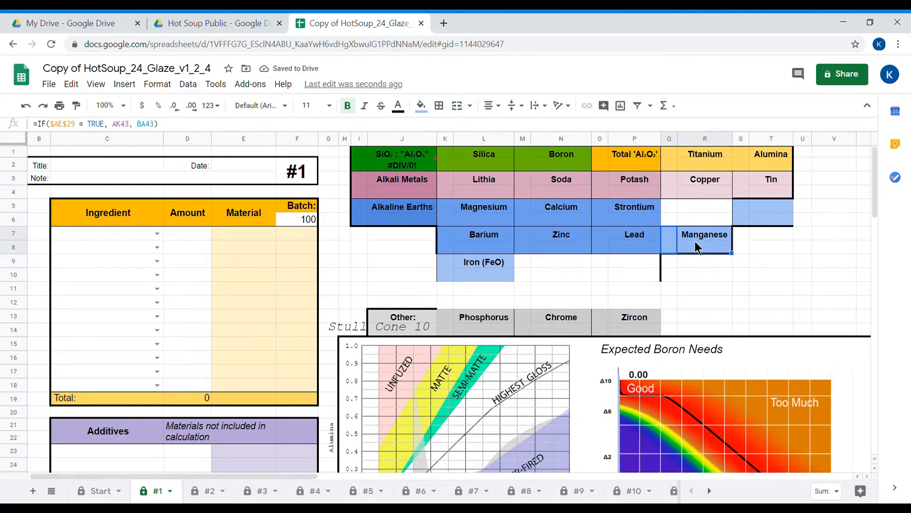
{"action": "key", "text": "ctrl+x"}
{"action": "left_click", "coordinate": [520, 273]}
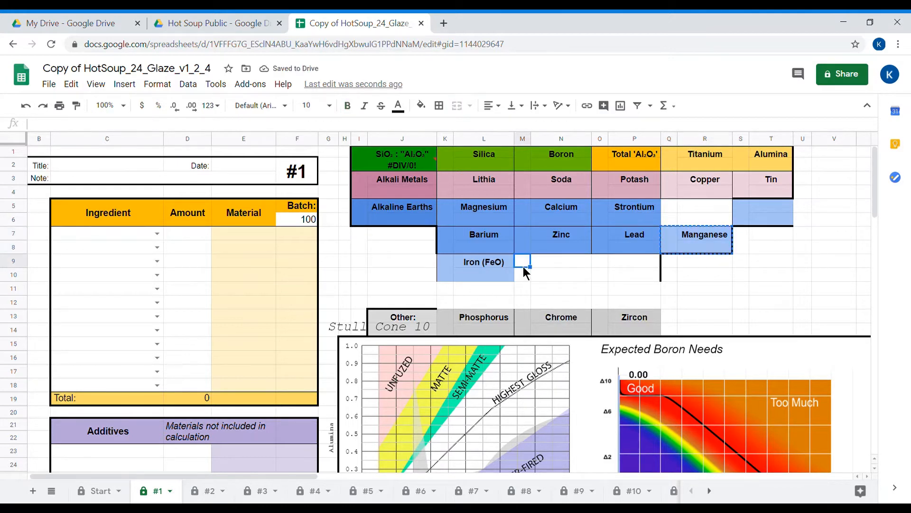
{"action": "key", "text": "ctrl+v"}
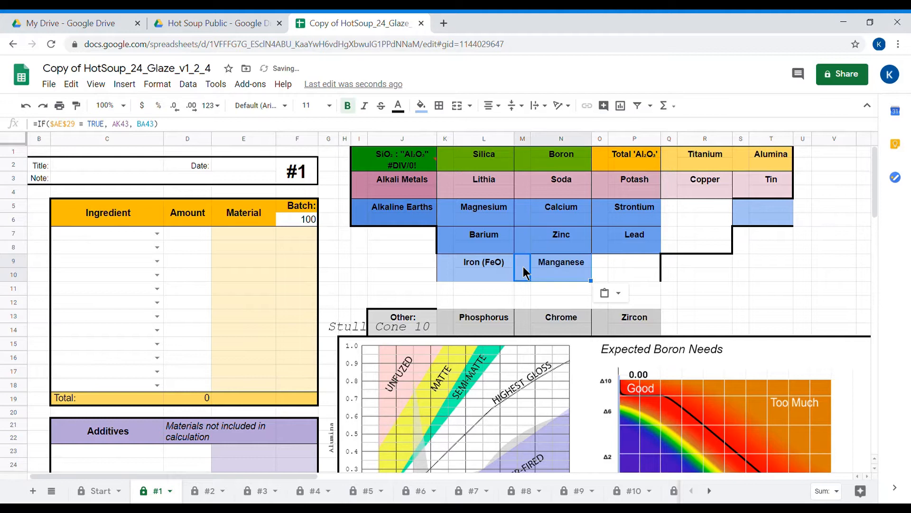
- Look through sheets #2 to #5 to compare their oxide tables with the one on sheet #1, and return to sheet #1
{"action": "left_click", "coordinate": [729, 264]}
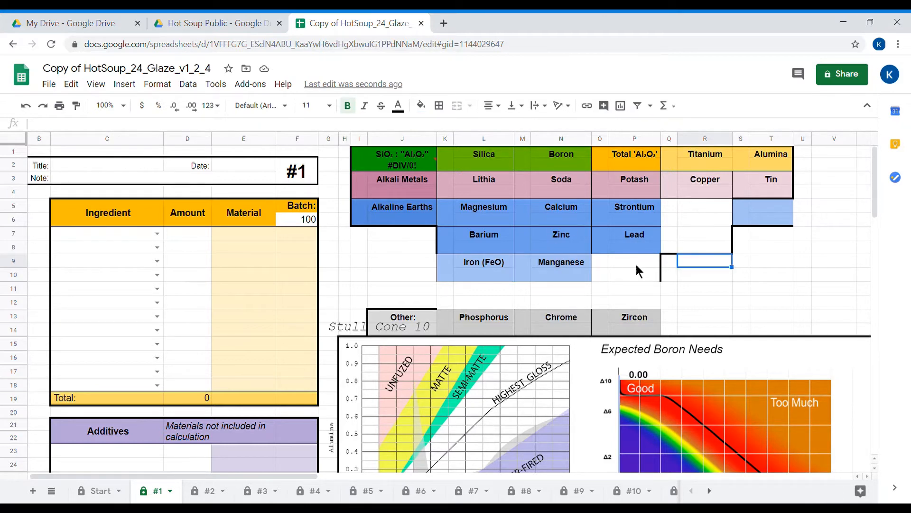
{"action": "scroll", "coordinate": [554, 374], "scroll_direction": "down", "scroll_amount": 2}
{"action": "scroll", "coordinate": [555, 374], "scroll_direction": "up", "scroll_amount": 2}
{"action": "left_click", "coordinate": [207, 493]}
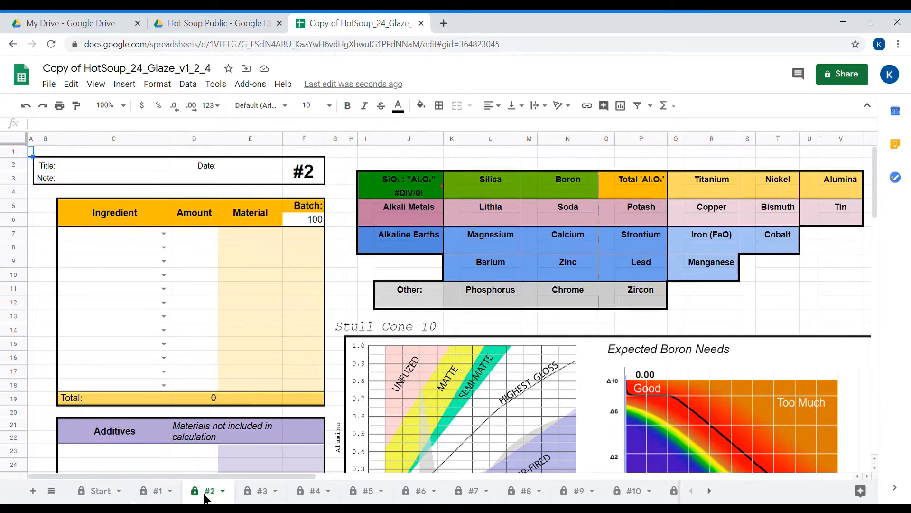
{"action": "left_click", "coordinate": [261, 494]}
{"action": "left_click", "coordinate": [314, 493]}
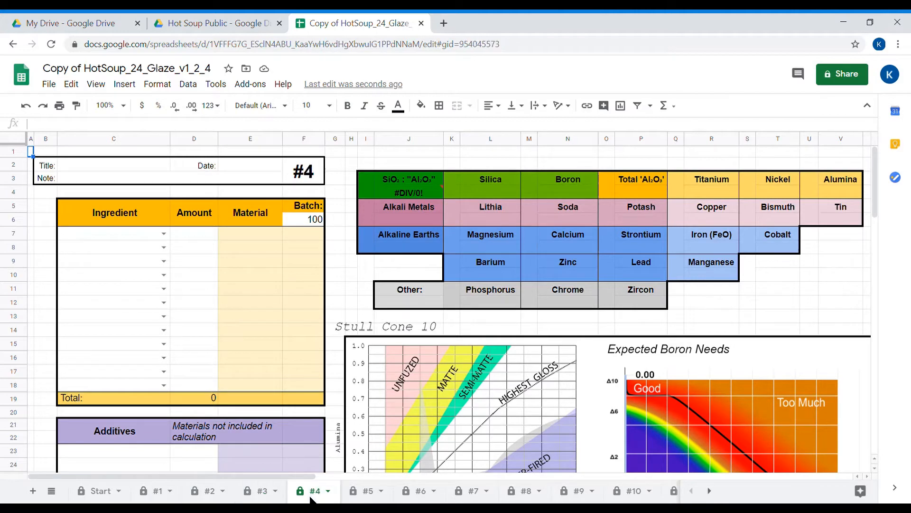
{"action": "left_click", "coordinate": [370, 496]}
{"action": "left_click", "coordinate": [153, 491]}
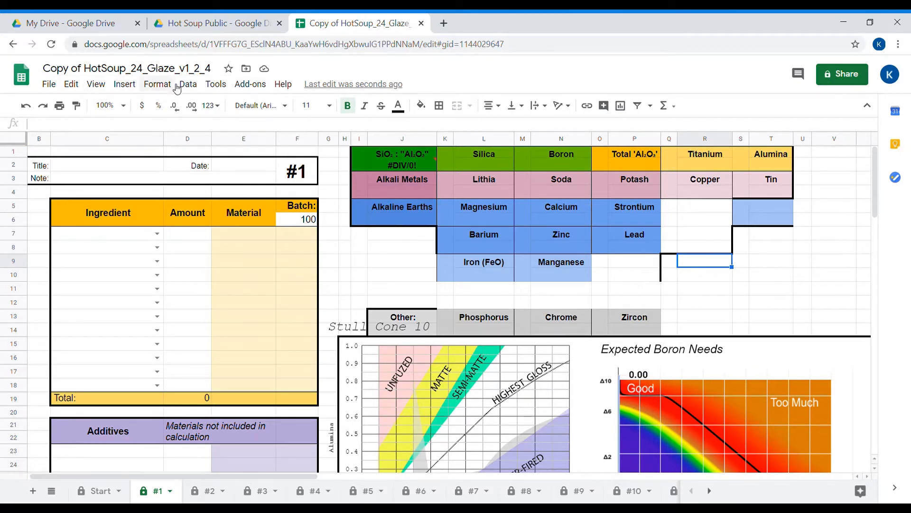
- Open the spreadsheet's script editor to view the DuplicateSheet script, and go back to sheet #1
{"action": "left_click", "coordinate": [210, 85]}
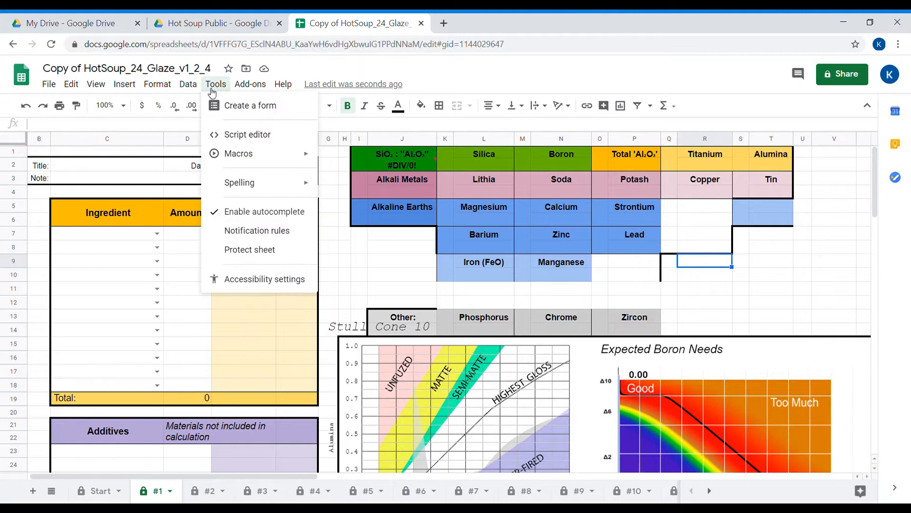
{"action": "left_click", "coordinate": [226, 136]}
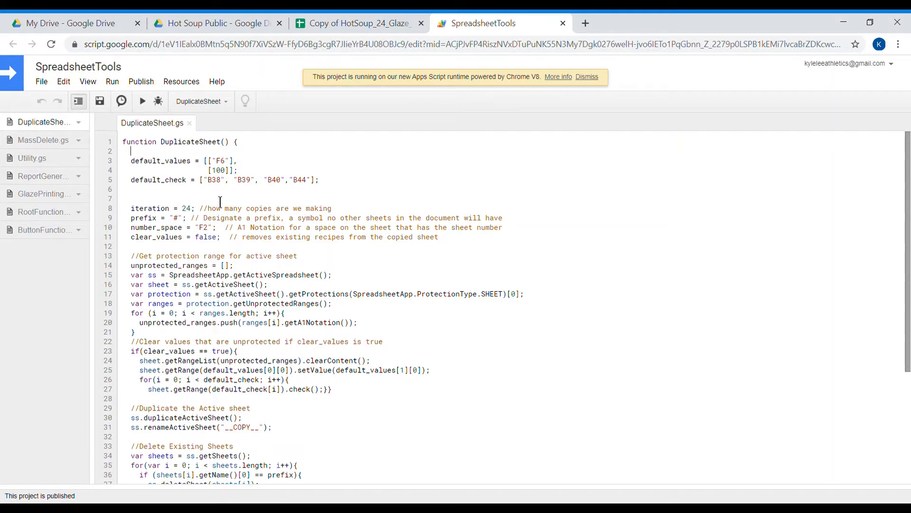
{"action": "left_click", "coordinate": [318, 22]}
{"action": "left_click", "coordinate": [437, 20]}
{"action": "left_click", "coordinate": [329, 15]}
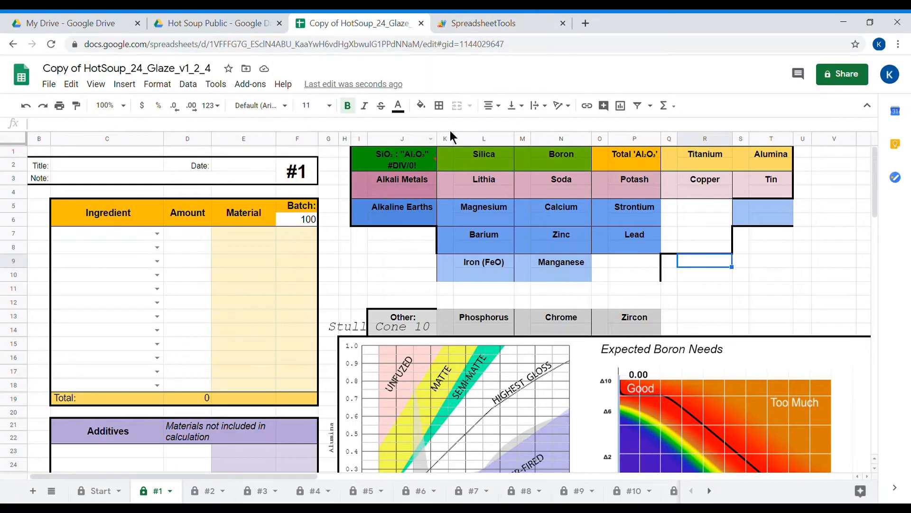
{"action": "mouse_move", "coordinate": [383, 167]}
- Inspect the MassDelete script in the SpreadsheetTools project, and return to the glaze spreadsheet
{"action": "left_click", "coordinate": [513, 28]}
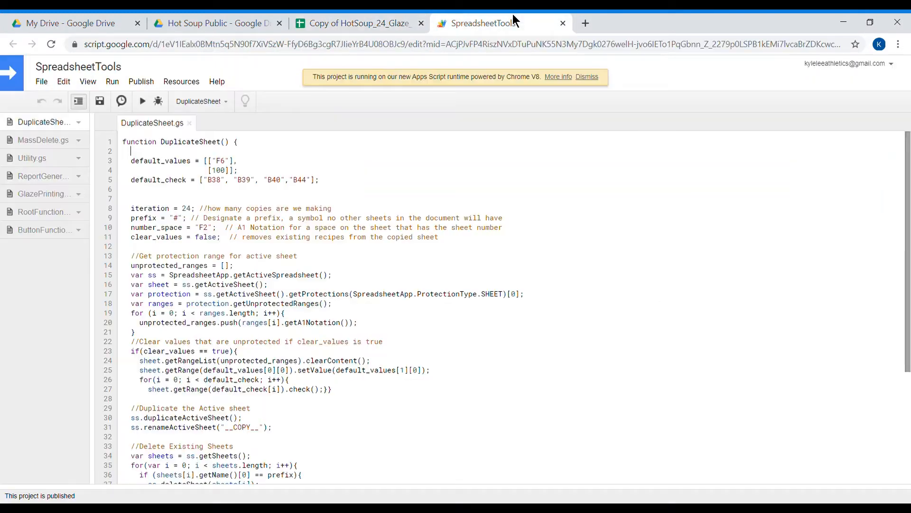
{"action": "left_click", "coordinate": [55, 142]}
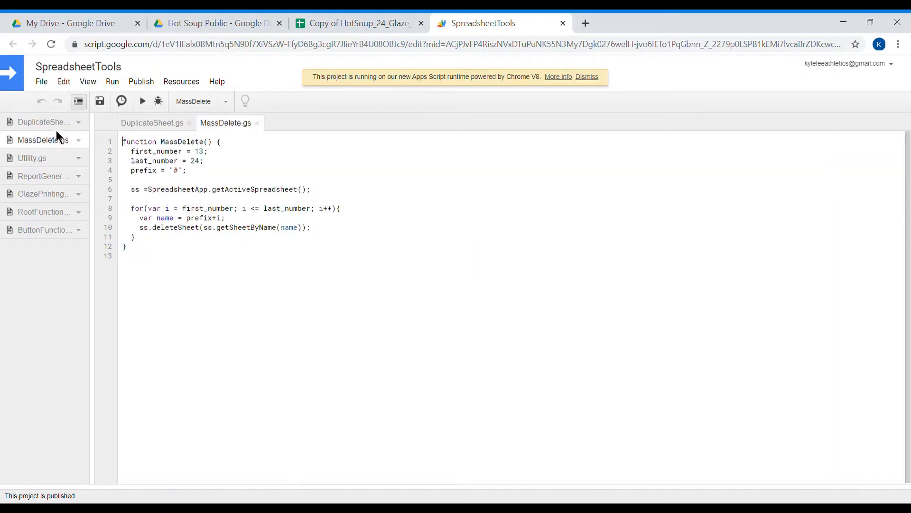
{"action": "left_click", "coordinate": [55, 126]}
{"action": "left_click", "coordinate": [349, 24]}
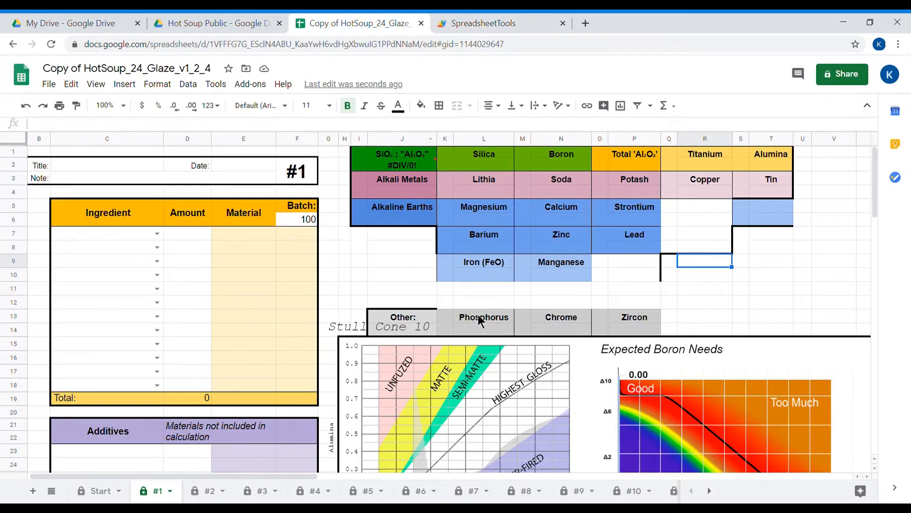
- Review the title and note fields, ingredient list, additives and settings areas of sheet #1 for existing recipe data
{"action": "scroll", "coordinate": [236, 382], "scroll_direction": "down", "scroll_amount": 3}
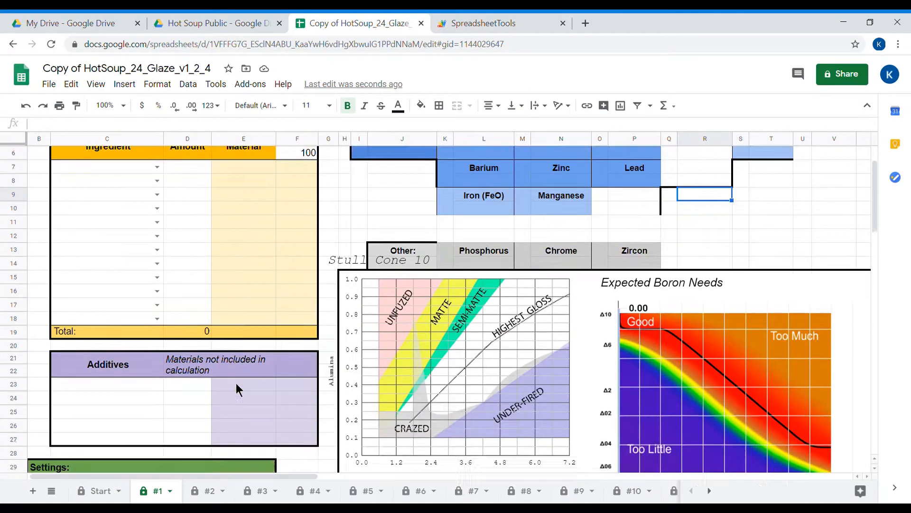
{"action": "scroll", "coordinate": [235, 383], "scroll_direction": "up", "scroll_amount": 3}
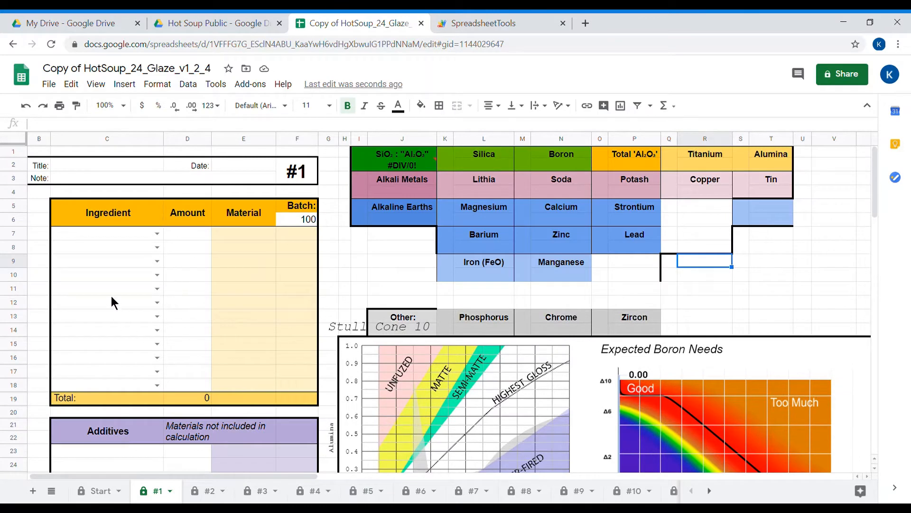
{"action": "left_click_drag", "start_coordinate": [81, 169], "coordinate": [90, 176]}
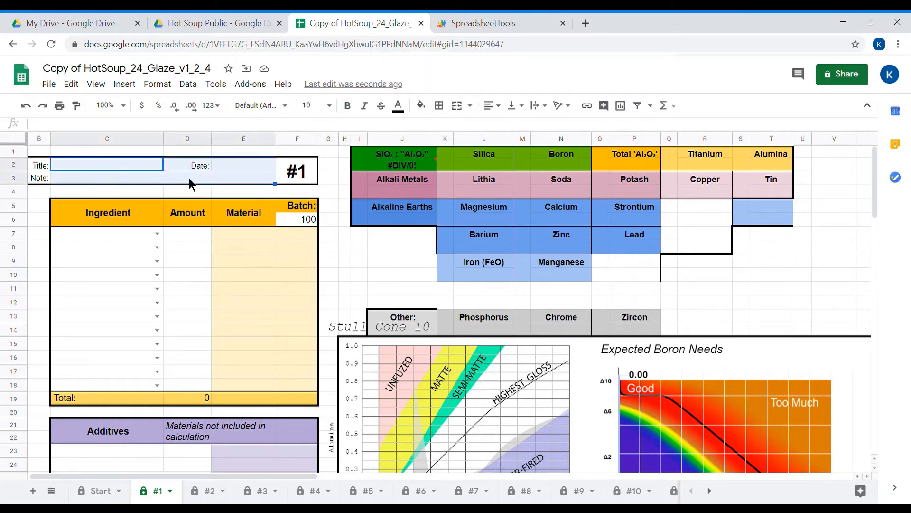
{"action": "left_click", "coordinate": [106, 174]}
{"action": "left_click", "coordinate": [100, 166]}
{"action": "scroll", "coordinate": [144, 199], "scroll_direction": "down", "scroll_amount": 2}
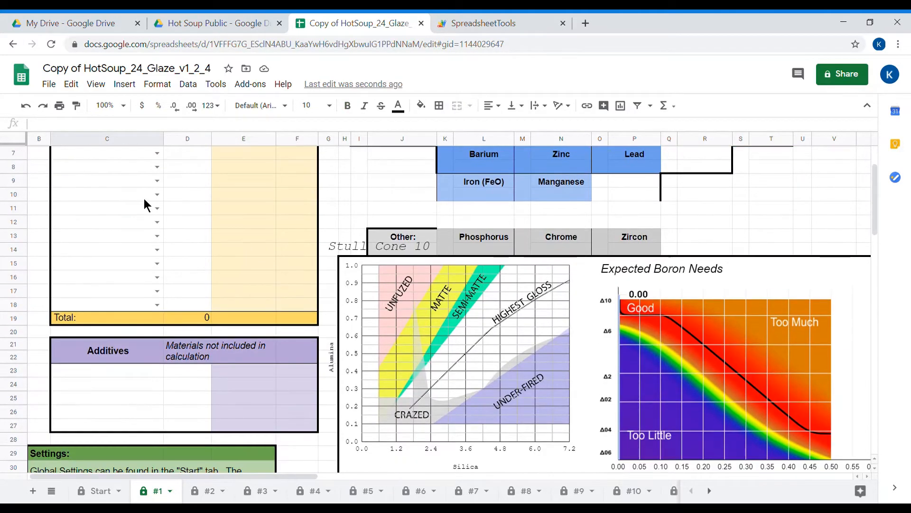
{"action": "scroll", "coordinate": [144, 198], "scroll_direction": "up", "scroll_amount": 2}
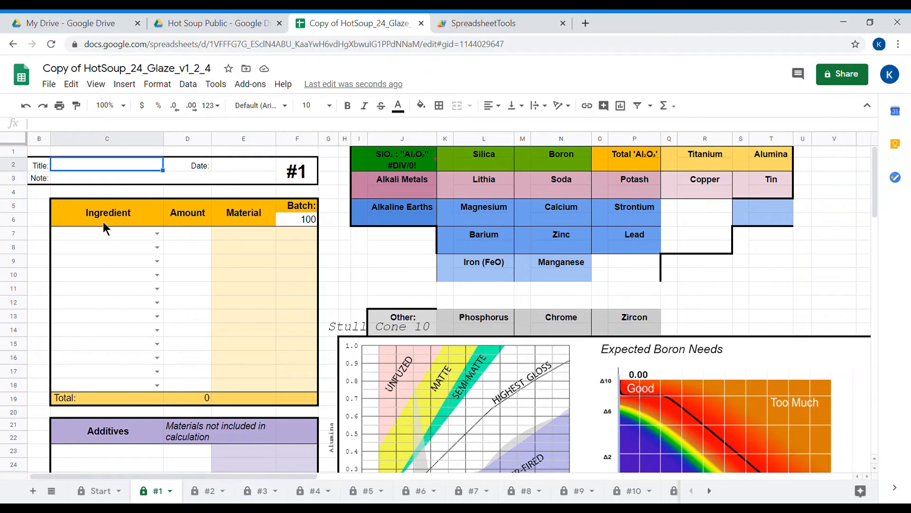
{"action": "scroll", "coordinate": [175, 408], "scroll_direction": "down", "scroll_amount": 2}
{"action": "scroll", "coordinate": [175, 409], "scroll_direction": "up", "scroll_amount": 2}
{"action": "left_click", "coordinate": [69, 234]}
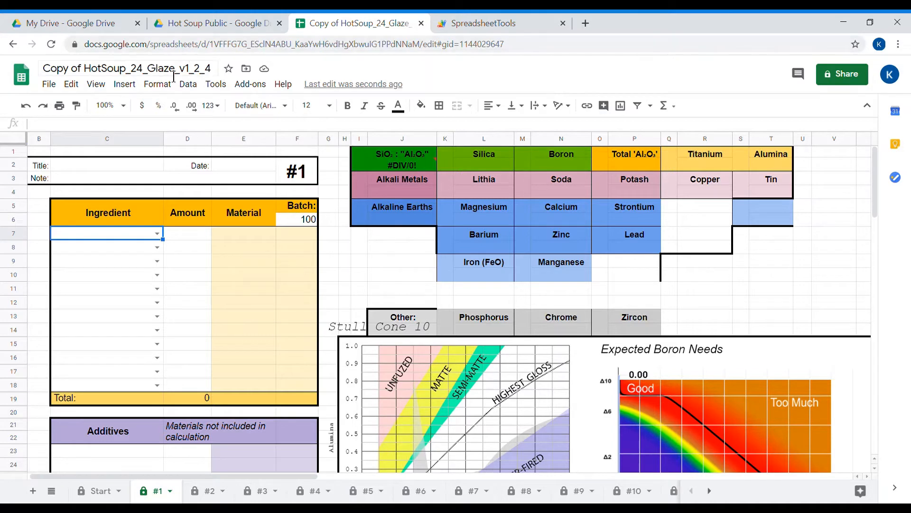
- Make a copy of the spreadsheet in My Drive, putting Backup in front of HotSoup_24_Glaze_v1_2_4 as its name
{"action": "left_click", "coordinate": [49, 84]}
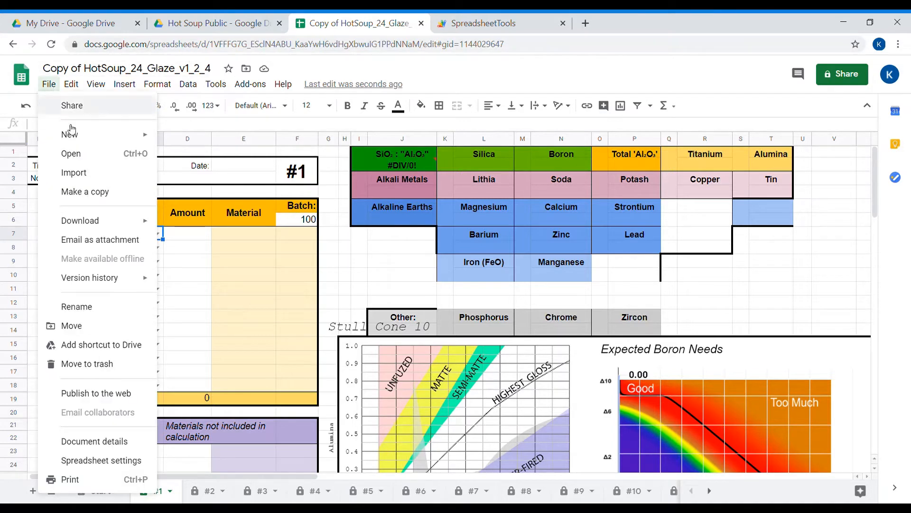
{"action": "left_click", "coordinate": [86, 193]}
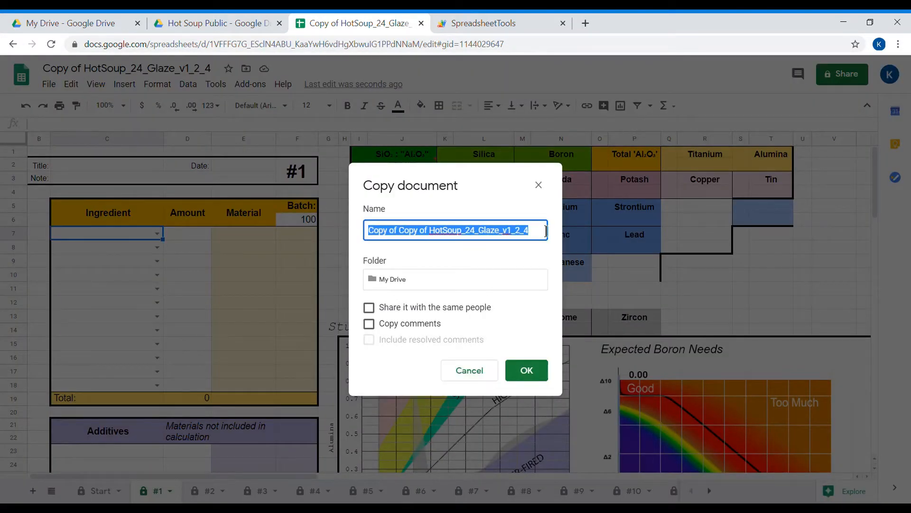
{"action": "left_click", "coordinate": [436, 237]}
{"action": "left_click_drag", "start_coordinate": [436, 237], "coordinate": [300, 229]}
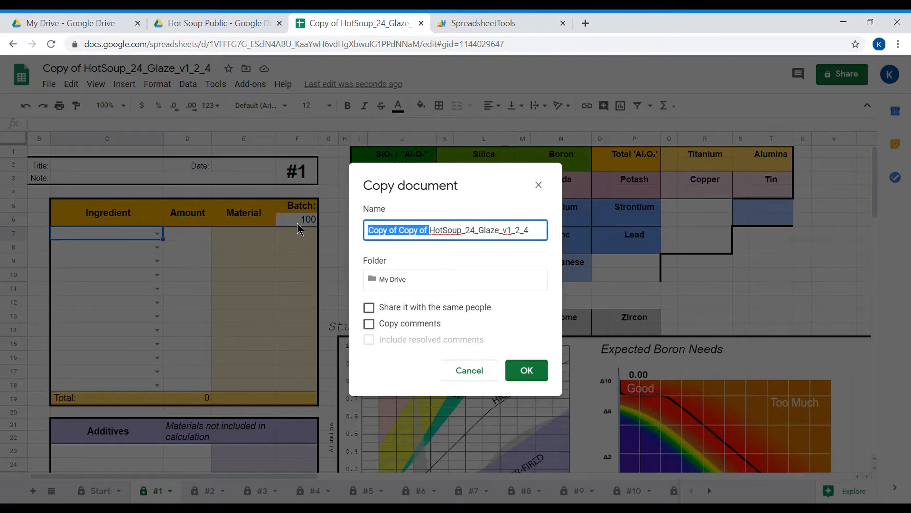
{"action": "key", "text": "BackSpace"}
{"action": "type", "text": "Backup"}
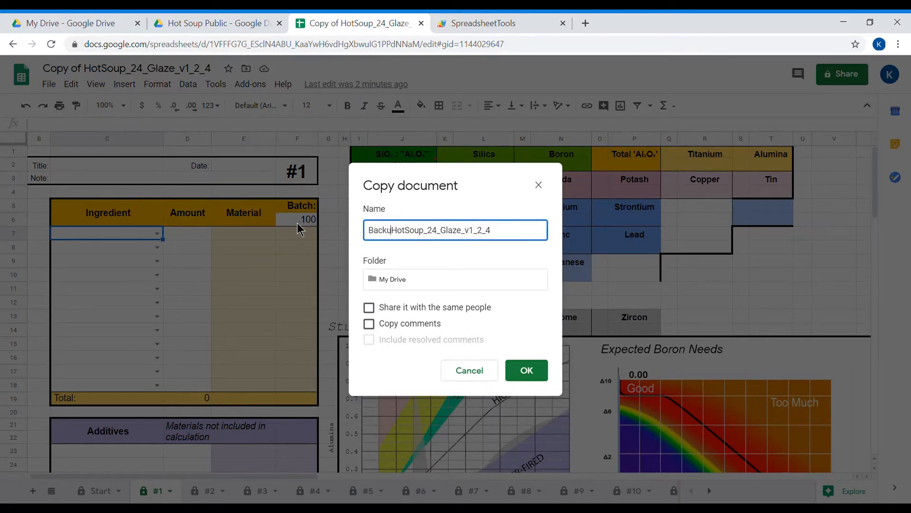
{"action": "key", "text": "Return"}
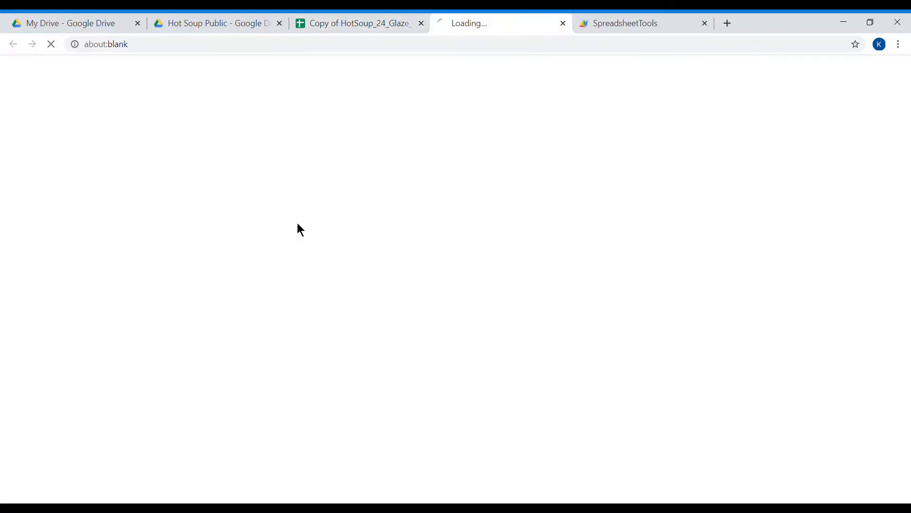
- Place the SpreadsheetTools browser tab directly beside the copied glaze spreadsheet and return to that spreadsheet
{"action": "left_click", "coordinate": [218, 19]}
{"action": "left_click", "coordinate": [86, 15]}
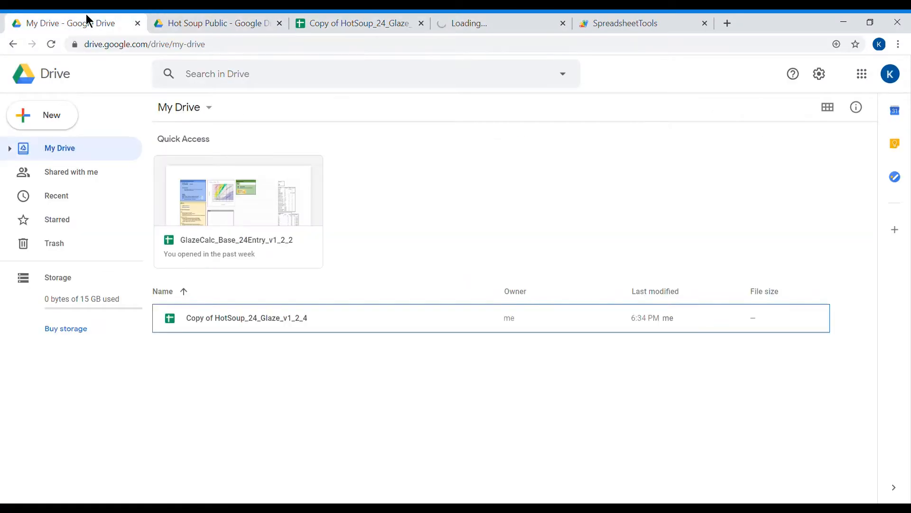
{"action": "left_click", "coordinate": [328, 15]}
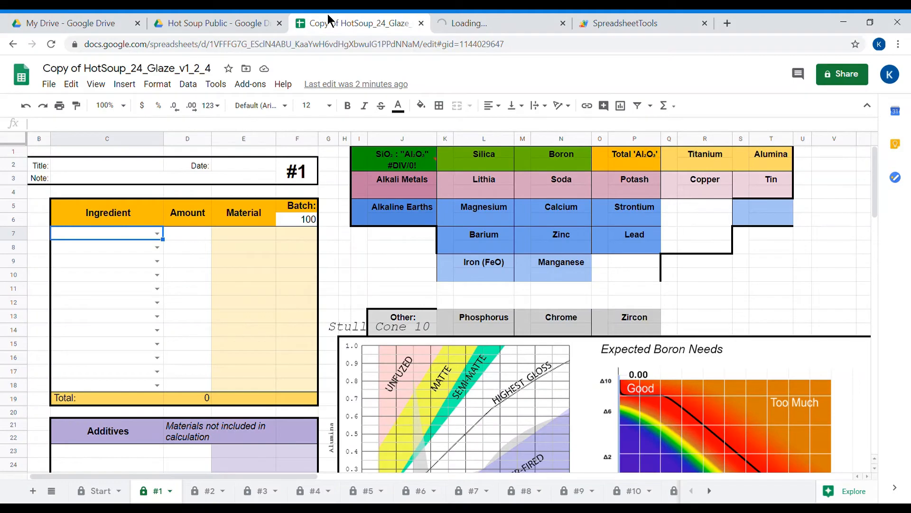
{"action": "left_click_drag", "start_coordinate": [607, 13], "coordinate": [488, 13]}
{"action": "left_click", "coordinate": [377, 22]}
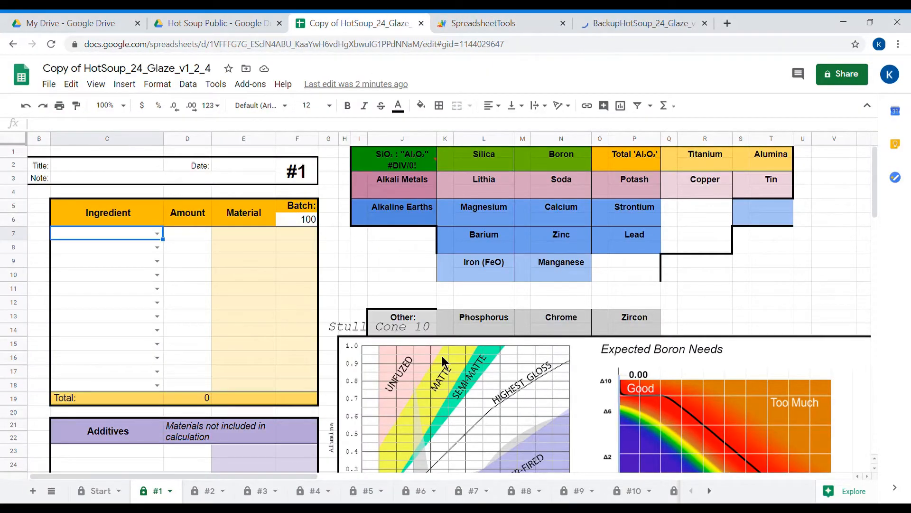
- Review the iteration, prefix and number_space settings in the DuplicateSheet script of the SpreadsheetTools project
{"action": "left_click", "coordinate": [492, 19]}
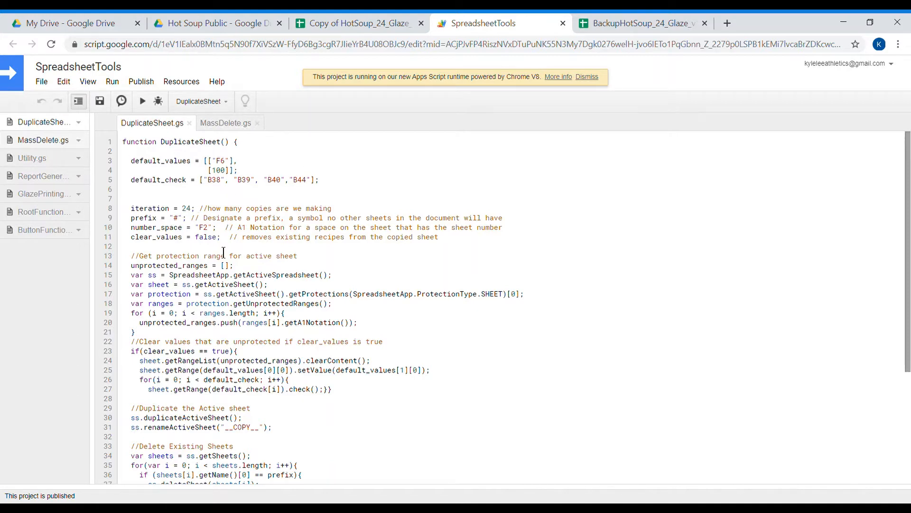
{"action": "left_click", "coordinate": [187, 210]}
{"action": "left_click_drag", "start_coordinate": [133, 208], "coordinate": [351, 211]}
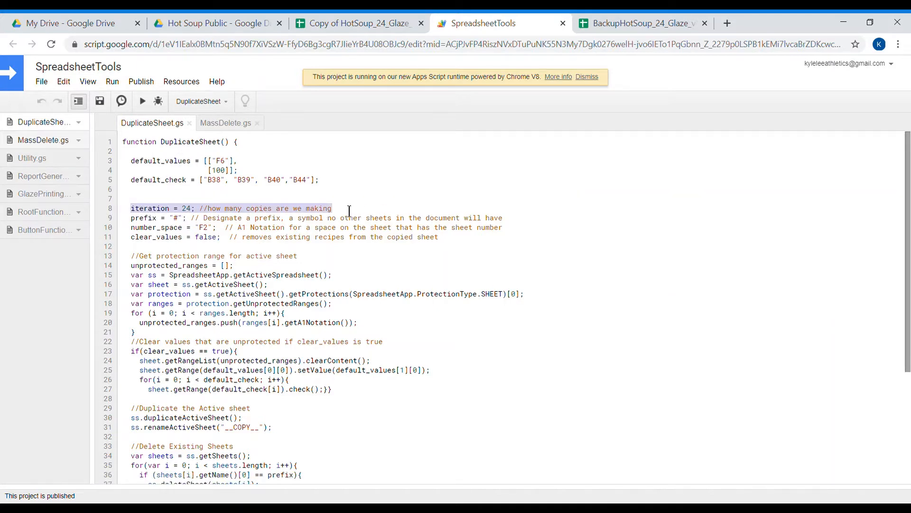
{"action": "left_click", "coordinate": [198, 213]}
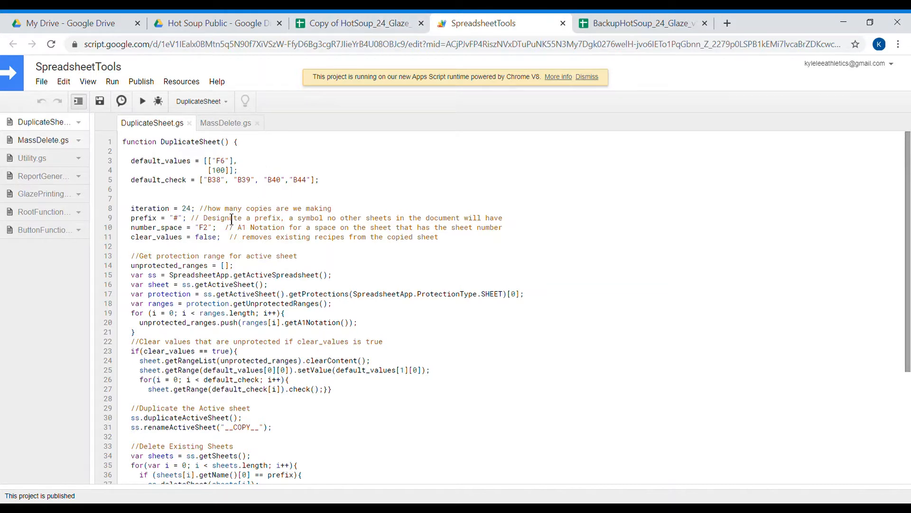
{"action": "double_click", "coordinate": [188, 208]}
{"action": "left_click", "coordinate": [252, 226]}
- Run the DuplicateSheet function, retrying after the error, and allow SpreadsheetTools to access the account's documents and spreadsheets
{"action": "left_click", "coordinate": [142, 102]}
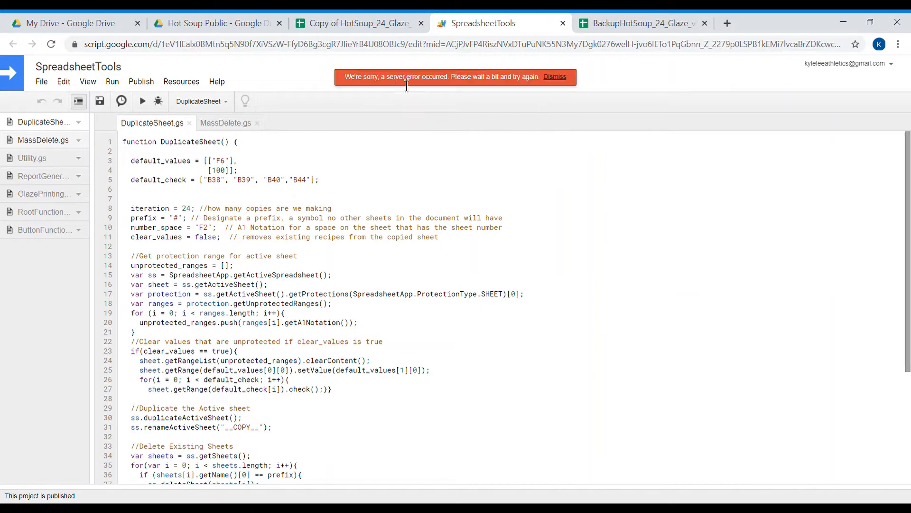
{"action": "left_click", "coordinate": [563, 81]}
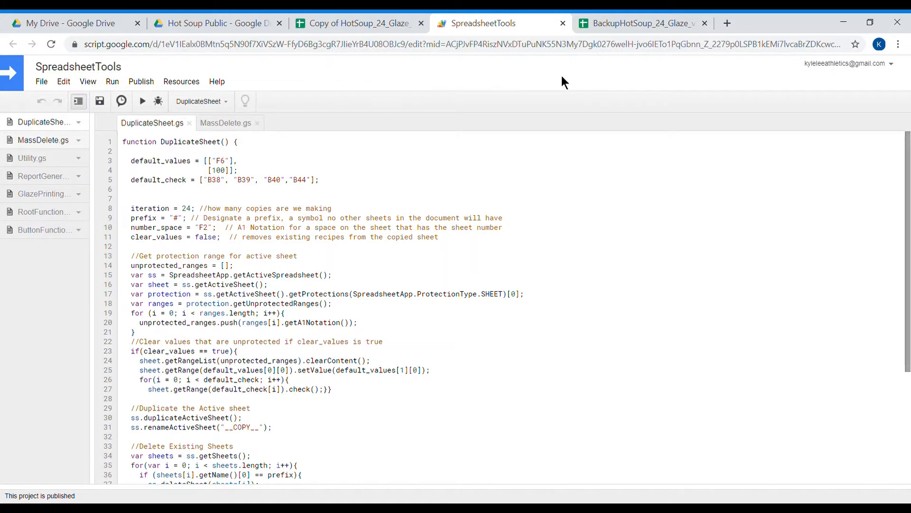
{"action": "left_click", "coordinate": [142, 101]}
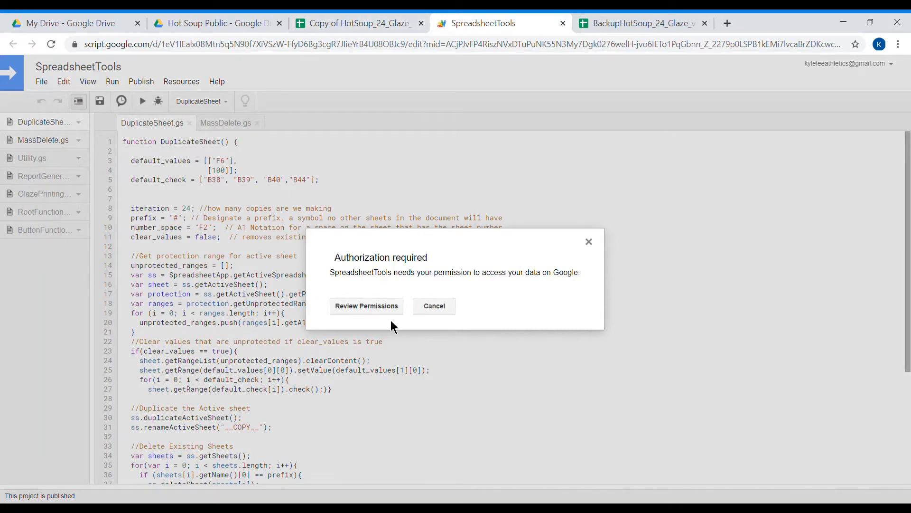
{"action": "left_click", "coordinate": [379, 309]}
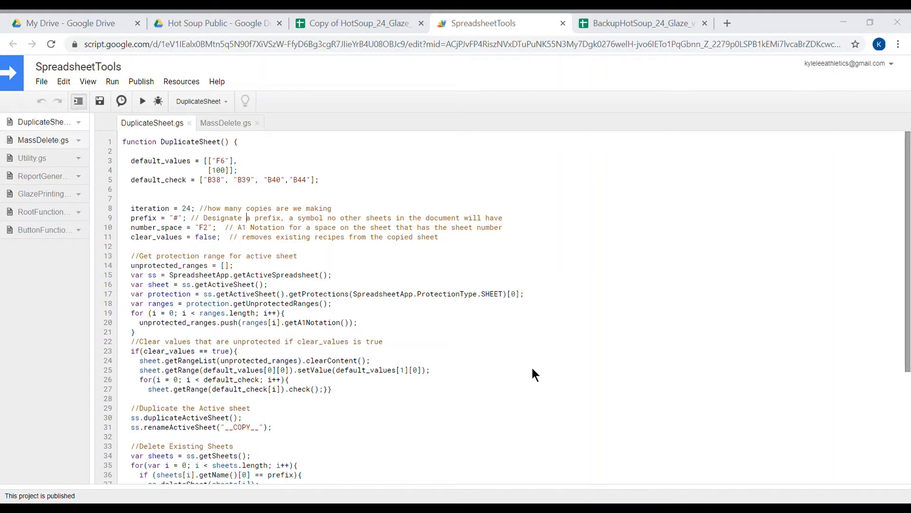
{"action": "key", "text": "ctrl+r"}
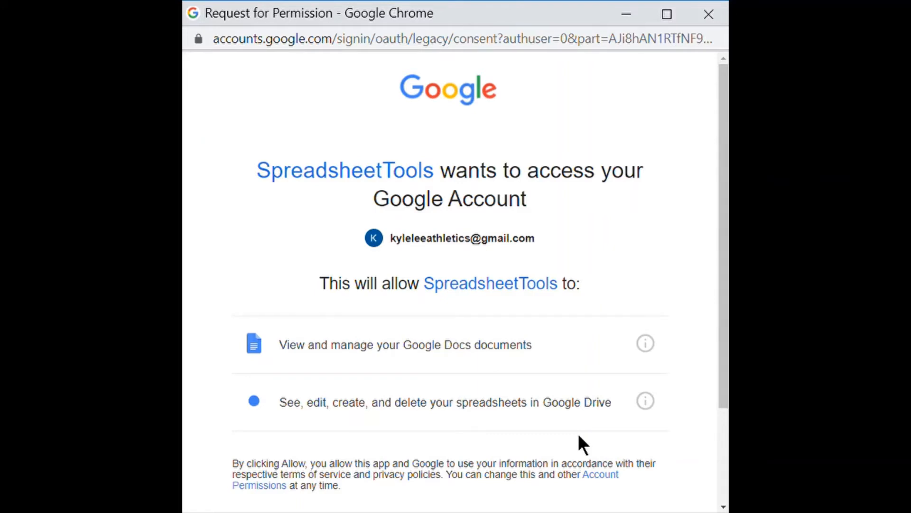
{"action": "scroll", "coordinate": [579, 371], "scroll_direction": "down", "scroll_amount": 3}
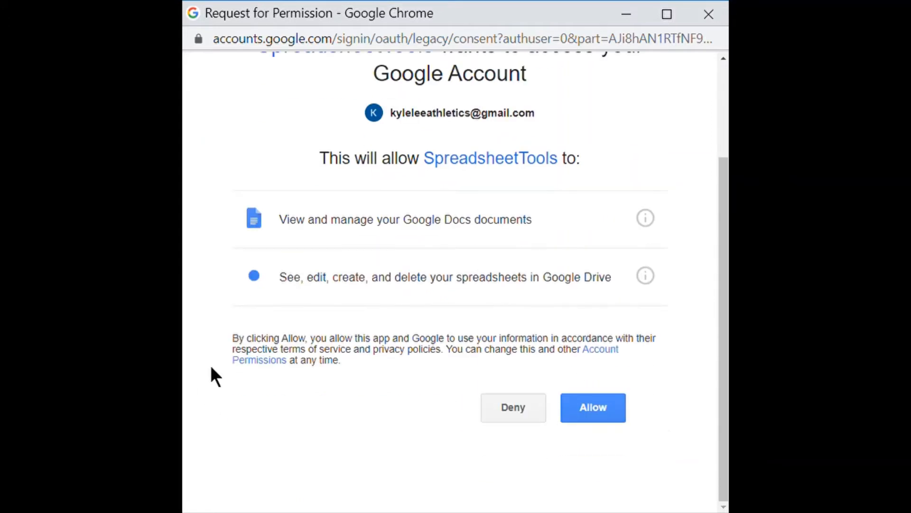
{"action": "left_click", "coordinate": [593, 410]}
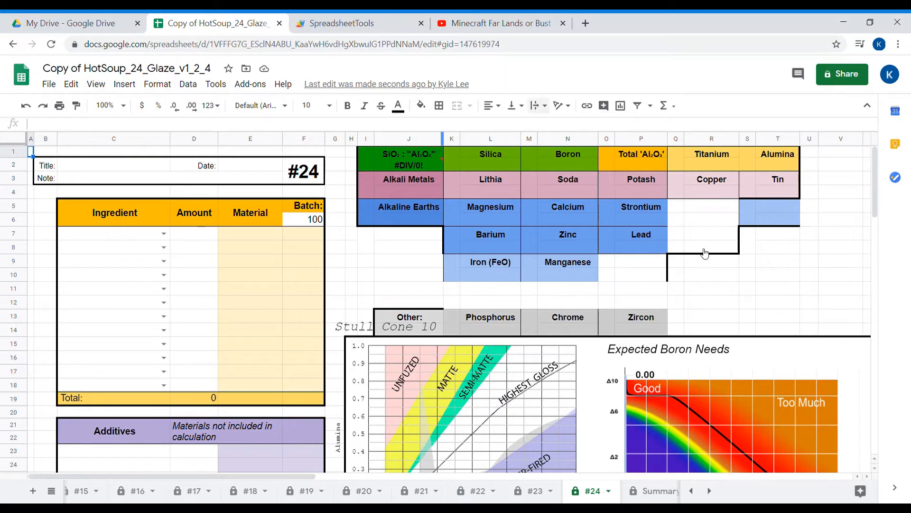
- Open duplicated sheet #22, reload the file, and check the sheet's oxide table and charts
{"action": "left_click", "coordinate": [465, 492]}
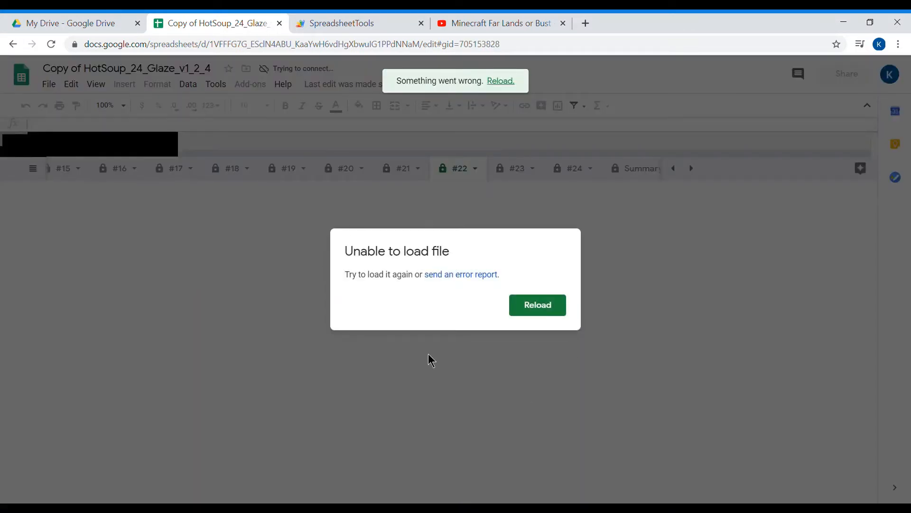
{"action": "left_click", "coordinate": [535, 306]}
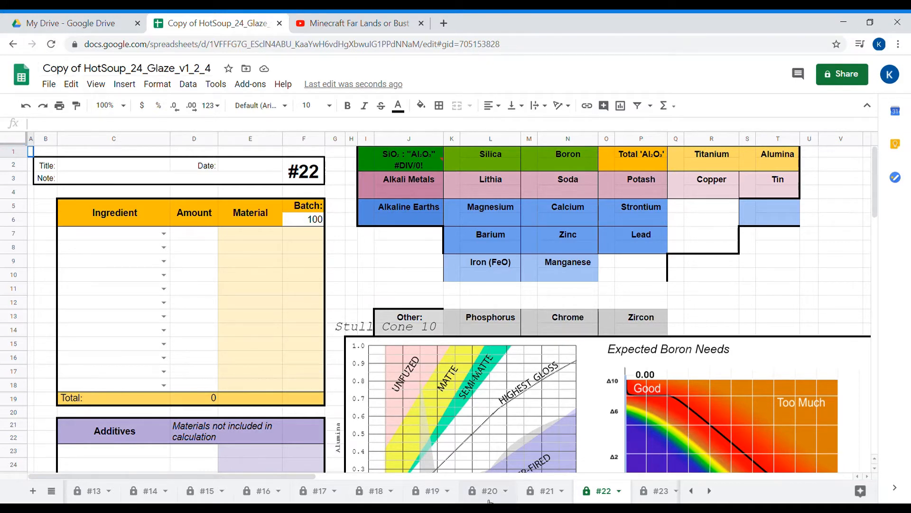
{"action": "scroll", "coordinate": [506, 498], "scroll_direction": "down", "scroll_amount": 5}
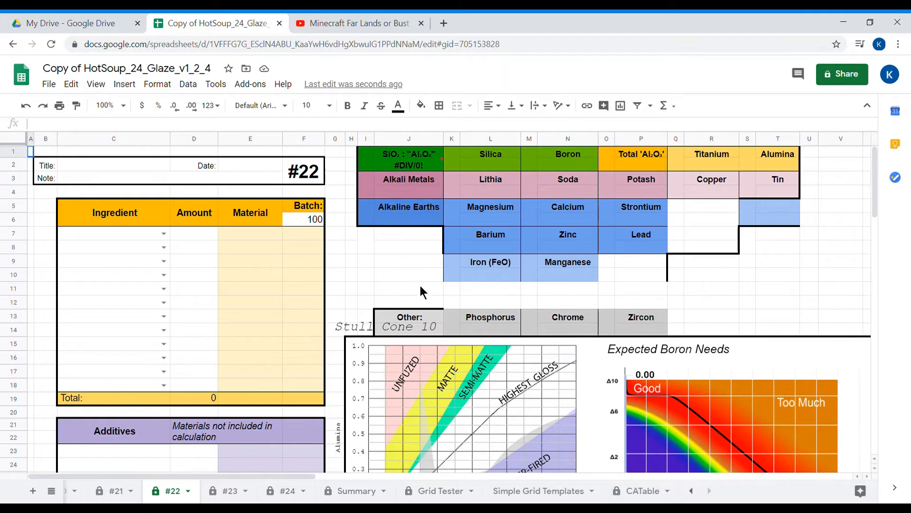
{"action": "scroll", "coordinate": [306, 415], "scroll_direction": "down", "scroll_amount": 3}
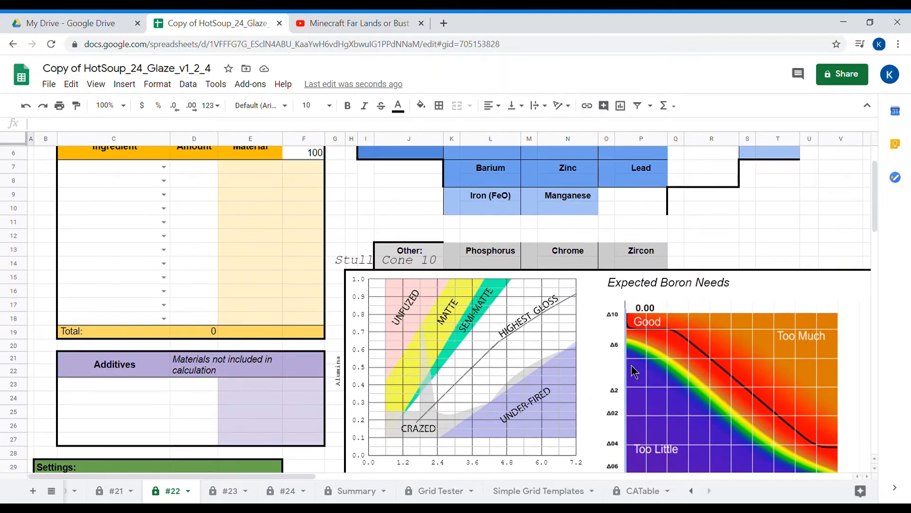
{"action": "scroll", "coordinate": [349, 332], "scroll_direction": "down", "scroll_amount": 3}
{"action": "scroll", "coordinate": [349, 332], "scroll_direction": "up", "scroll_amount": 5}
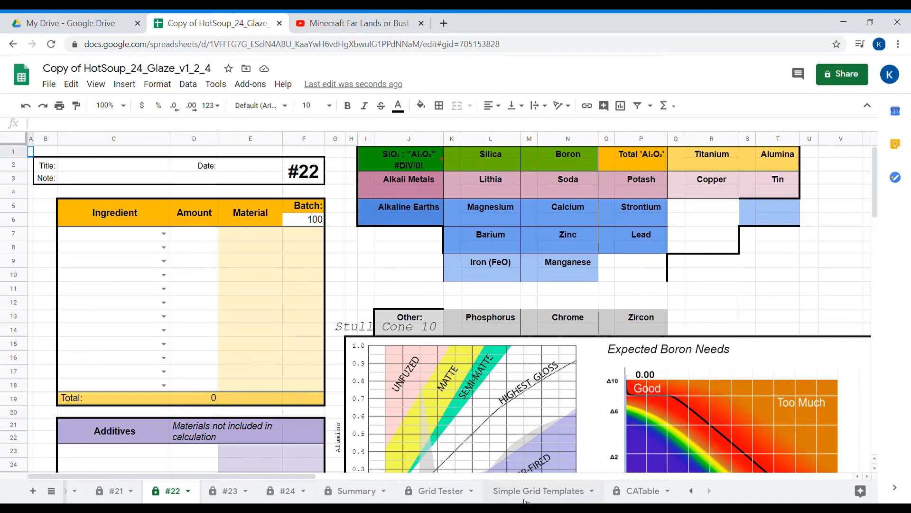
- Open the CATable sheet and inspect the #REF! errors in the SiO₂ column of the UMF comparison table
{"action": "left_click", "coordinate": [633, 494]}
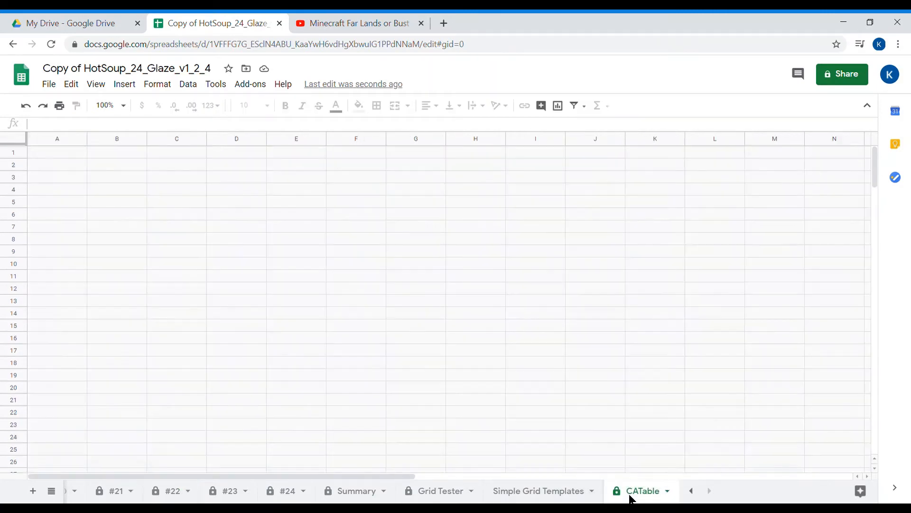
{"action": "scroll", "coordinate": [583, 354], "scroll_direction": "down", "scroll_amount": 20}
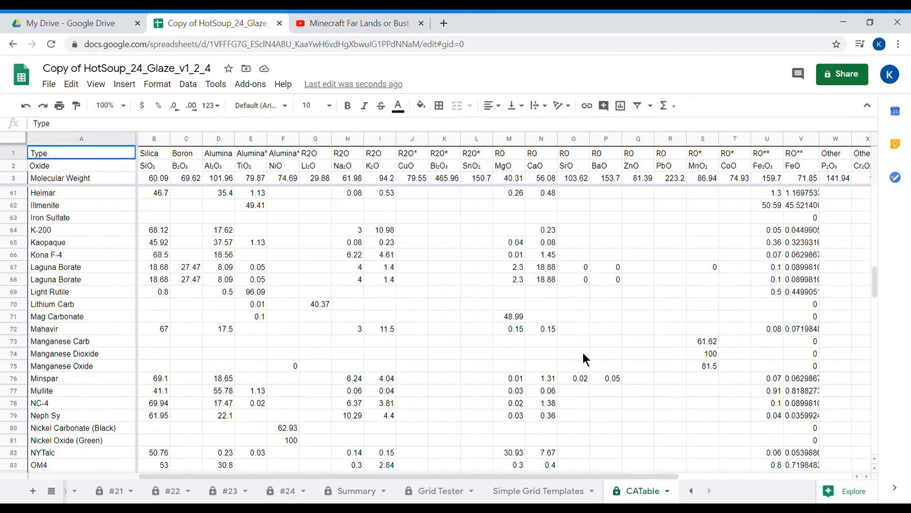
{"action": "scroll", "coordinate": [583, 352], "scroll_direction": "down", "scroll_amount": 15}
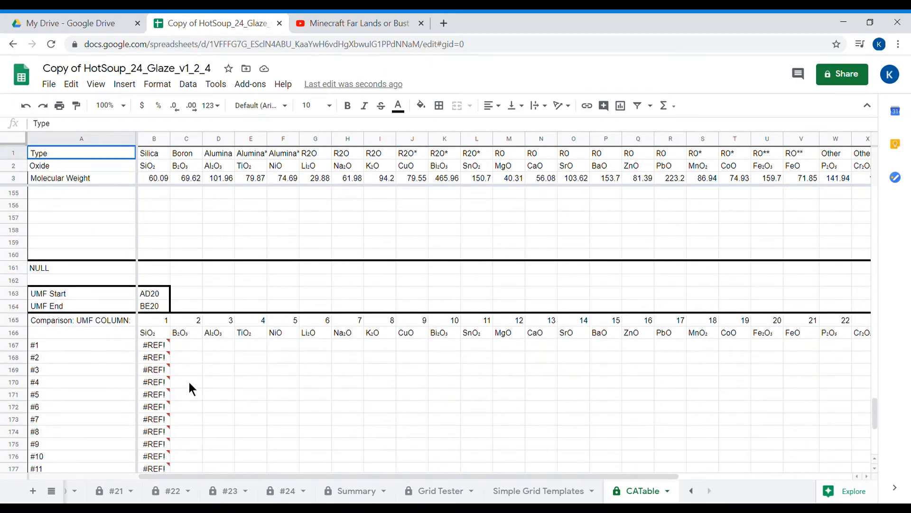
{"action": "left_click", "coordinate": [153, 431]}
{"action": "scroll", "coordinate": [153, 435], "scroll_direction": "down", "scroll_amount": 2}
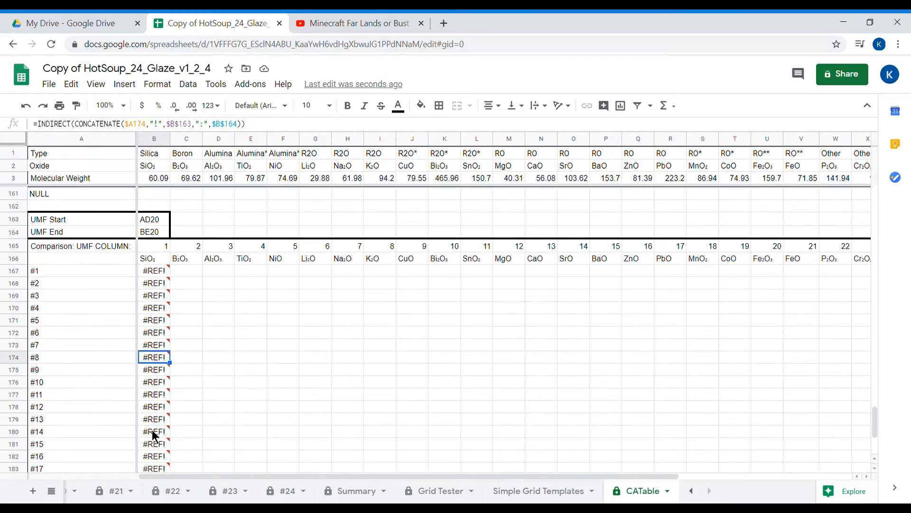
{"action": "mouse_move", "coordinate": [172, 357]}
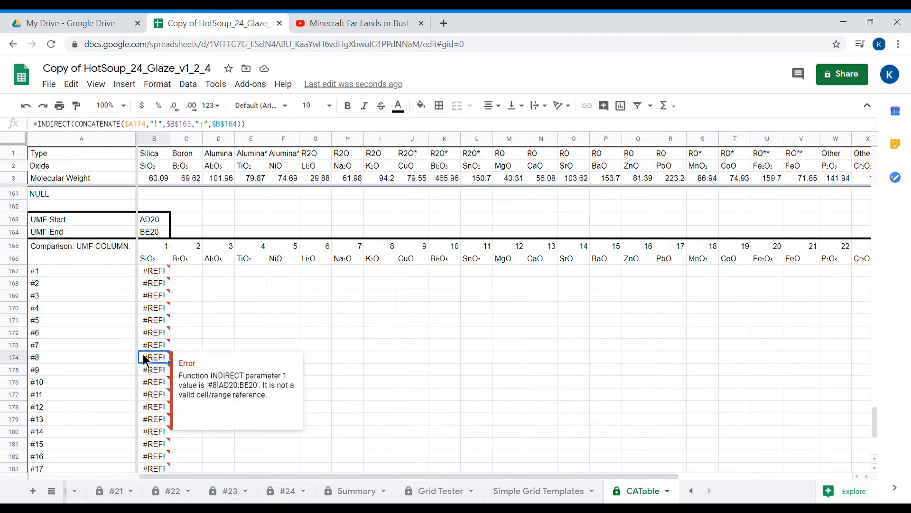
{"action": "mouse_move", "coordinate": [162, 419]}
{"action": "left_click", "coordinate": [147, 396]}
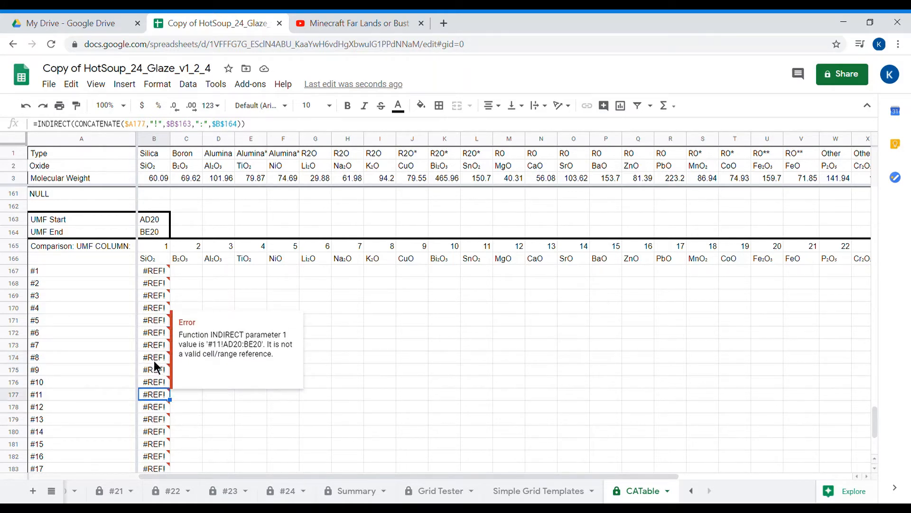
{"action": "mouse_move", "coordinate": [152, 332]}
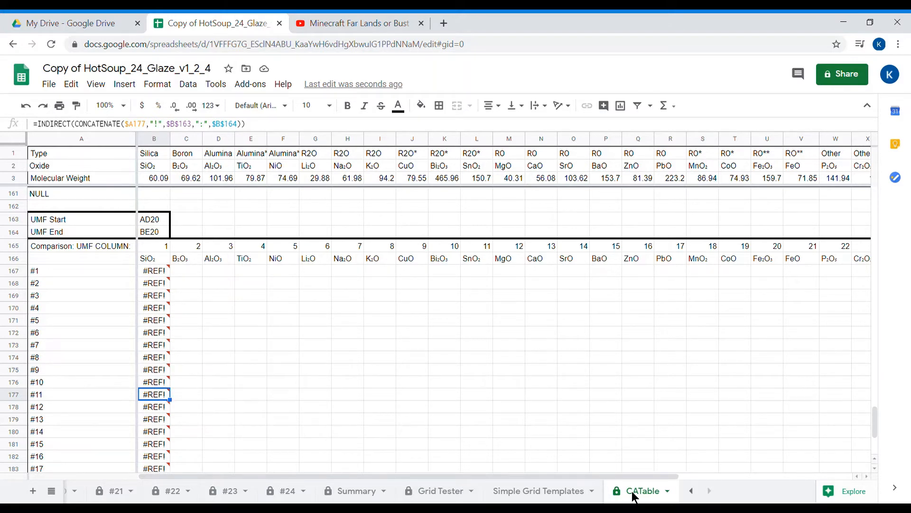
- Refill the INDIRECT formula from row #11 up to row #1 in the comparison table's SiO₂ column, accepting the protected-range edit
{"action": "mouse_move", "coordinate": [148, 405]}
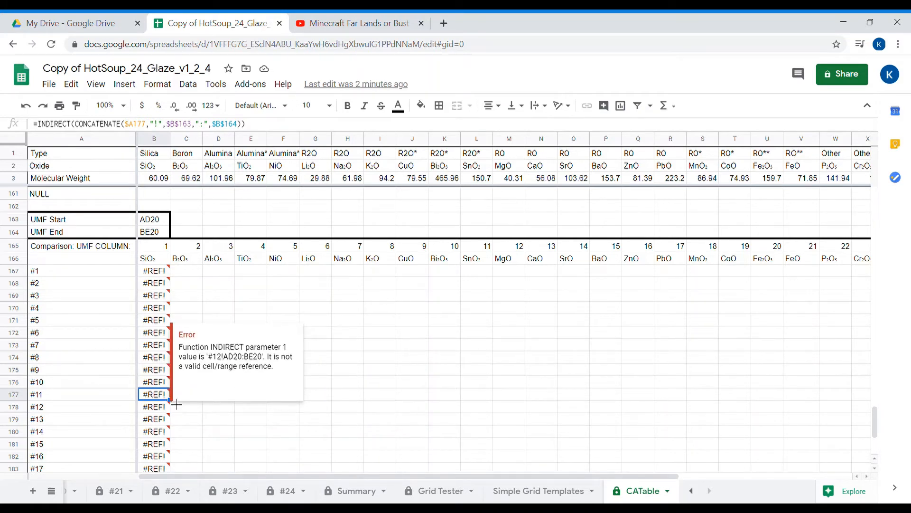
{"action": "left_click_drag", "start_coordinate": [176, 404], "coordinate": [161, 283]}
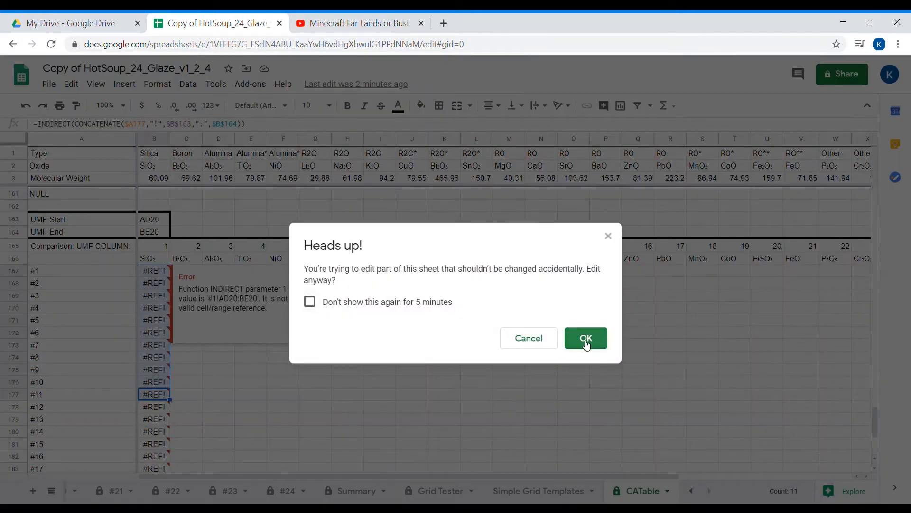
{"action": "left_click", "coordinate": [586, 343]}
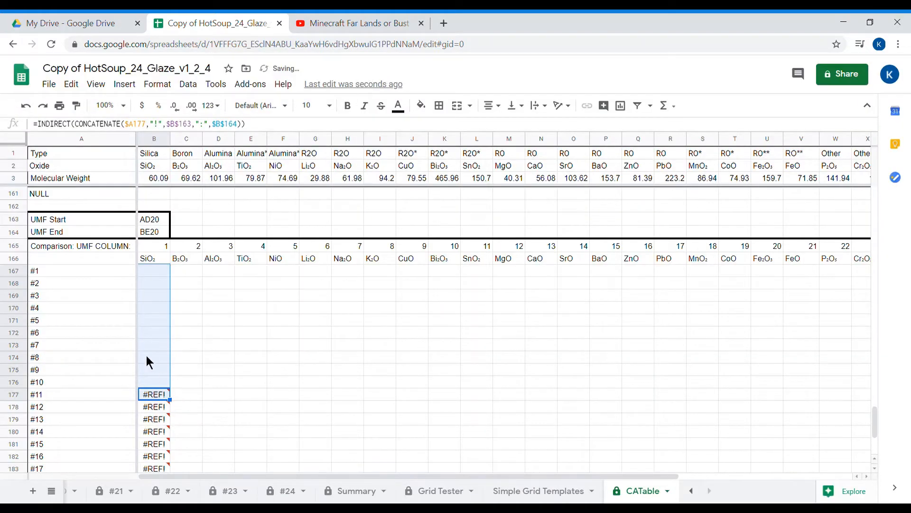
- Fill the formula from row #9 down to row #24 in the SiO₂ column, accepting the edit and suppressing the warning for 5 minutes
{"action": "left_click", "coordinate": [152, 373]}
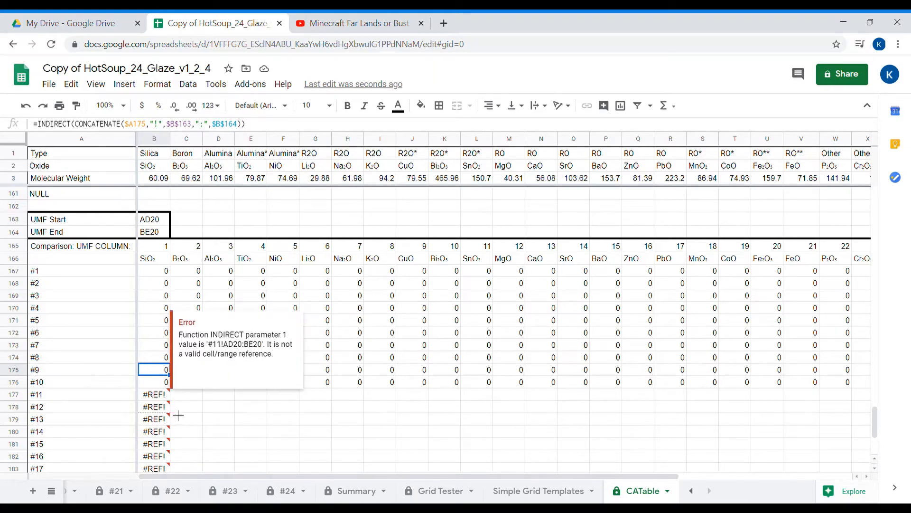
{"action": "scroll", "coordinate": [172, 451], "scroll_direction": "down", "scroll_amount": 1}
{"action": "left_click_drag", "start_coordinate": [172, 494], "coordinate": [169, 418]}
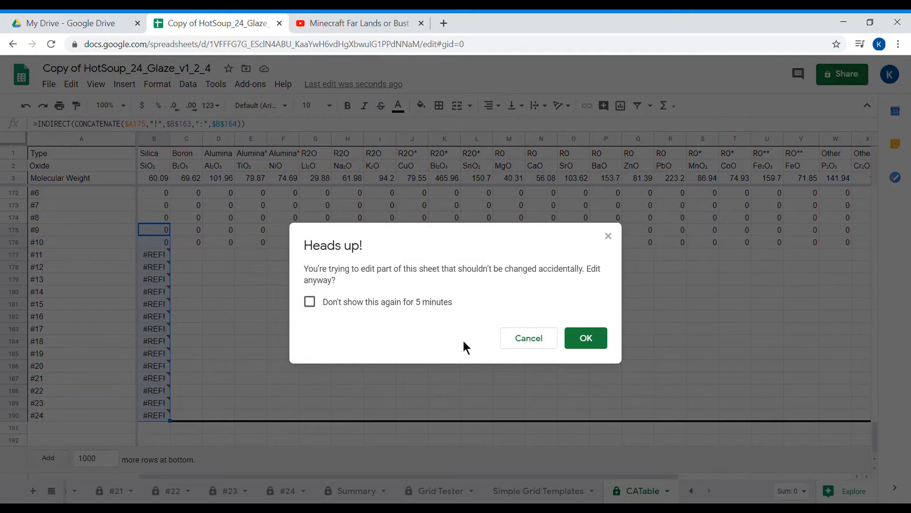
{"action": "left_click", "coordinate": [456, 301]}
{"action": "left_click", "coordinate": [575, 343]}
{"action": "left_click", "coordinate": [327, 379]}
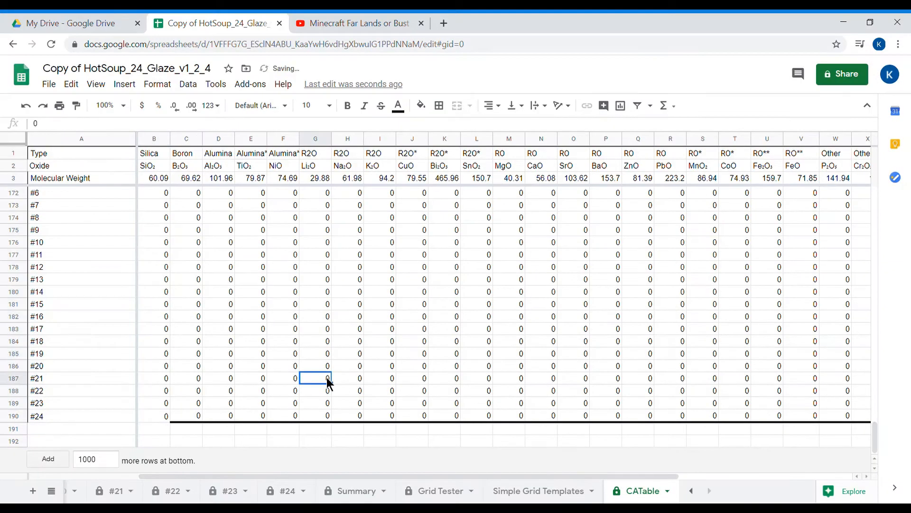
- Open the Start sheet and find the #REF! errors in its glaze data table for sheets #1 to #24
{"action": "scroll", "coordinate": [327, 379], "scroll_direction": "up", "scroll_amount": 3}
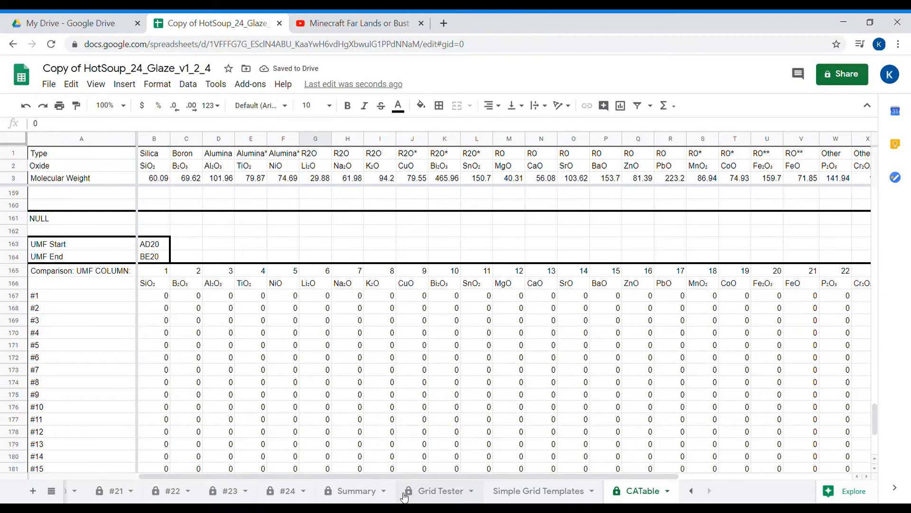
{"action": "scroll", "coordinate": [404, 494], "scroll_direction": "up", "scroll_amount": 5}
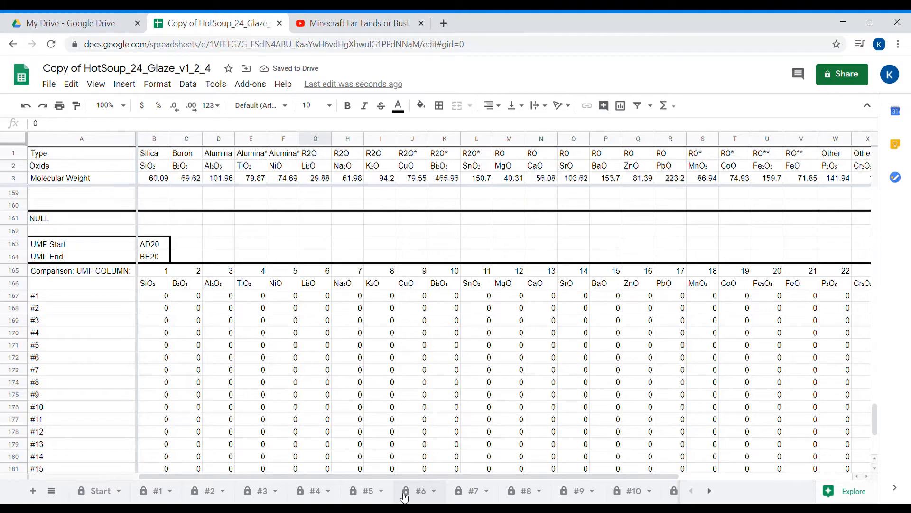
{"action": "left_click", "coordinate": [96, 494]}
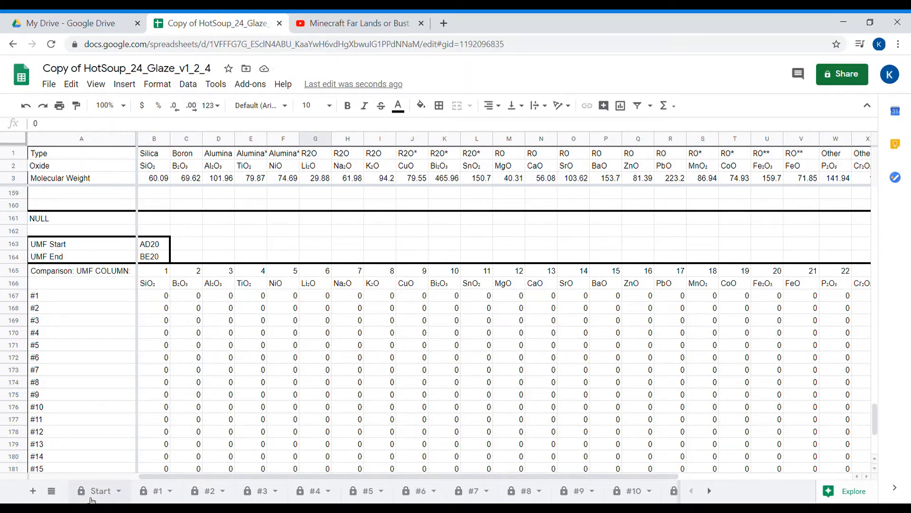
{"action": "scroll", "coordinate": [448, 342], "scroll_direction": "right", "scroll_amount": 15}
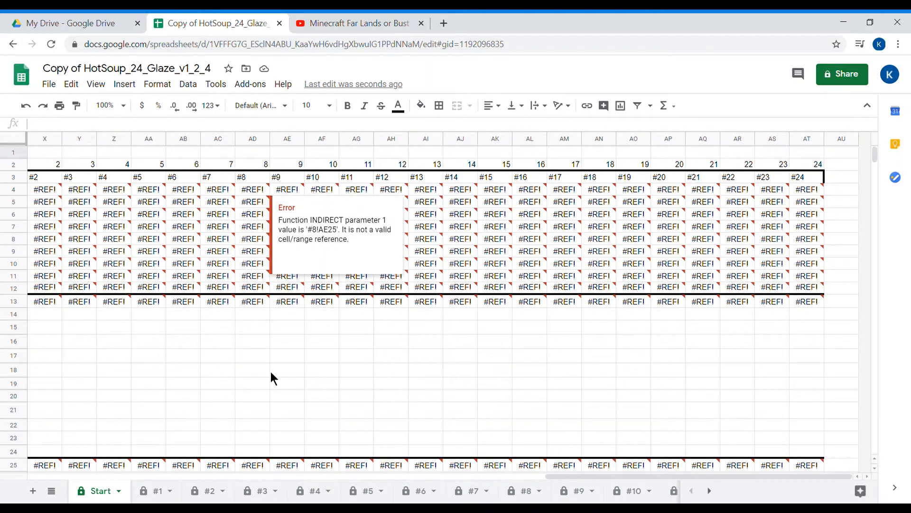
{"action": "scroll", "coordinate": [271, 378], "scroll_direction": "down", "scroll_amount": 3}
{"action": "scroll", "coordinate": [274, 378], "scroll_direction": "up", "scroll_amount": 3}
{"action": "scroll", "coordinate": [271, 377], "scroll_direction": "left", "scroll_amount": 3}
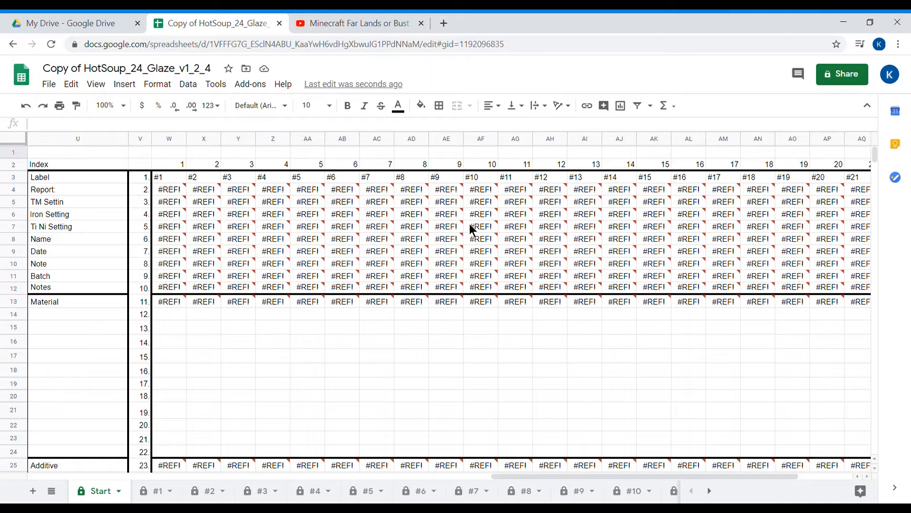
- Inspect the label and report formulas for #9, #10 and #1 in the Start sheet's data table
{"action": "left_click", "coordinate": [481, 190]}
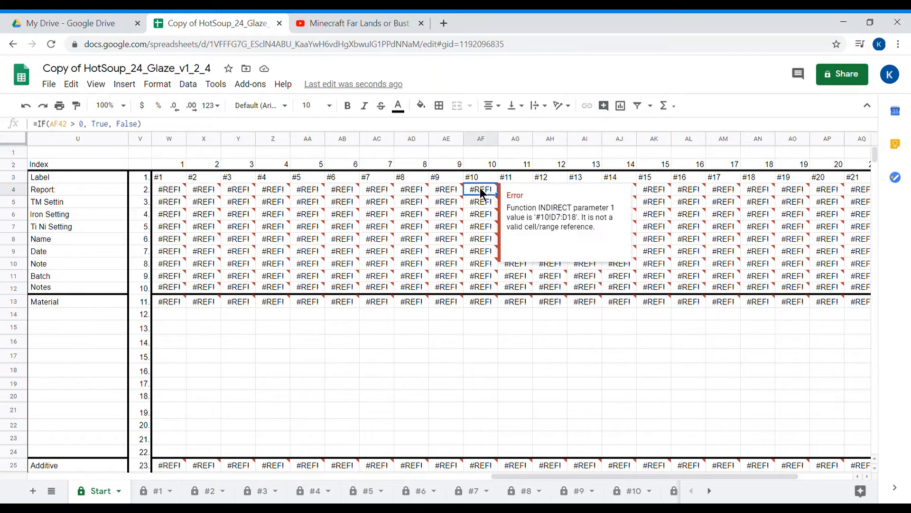
{"action": "left_click", "coordinate": [13, 177]}
{"action": "left_click", "coordinate": [449, 177]}
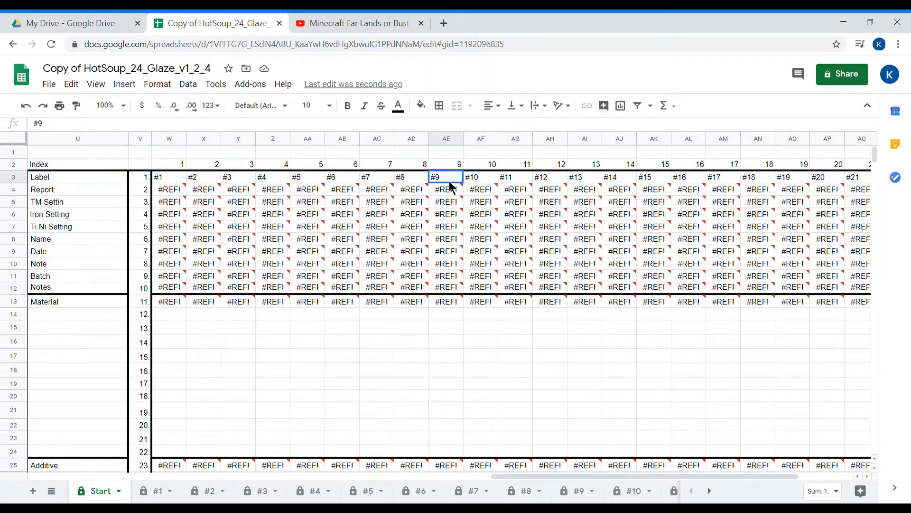
{"action": "left_click", "coordinate": [444, 190]}
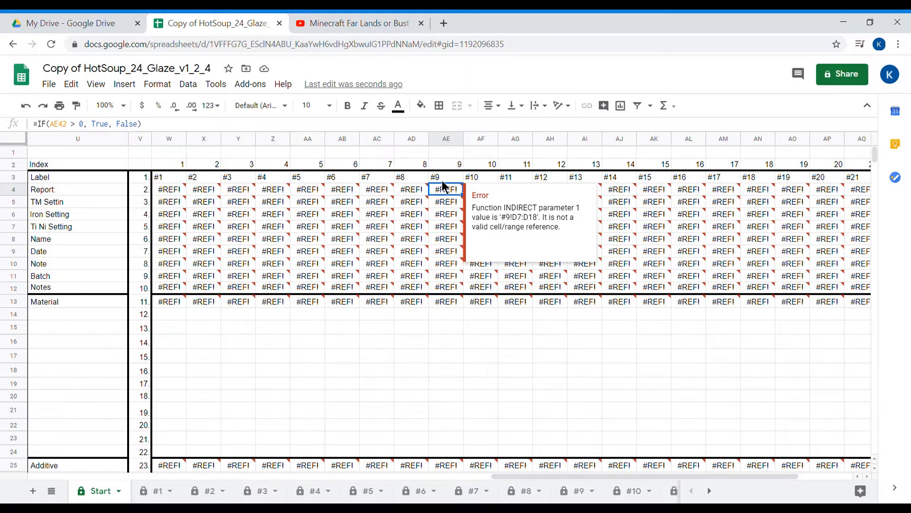
{"action": "left_click", "coordinate": [444, 178]}
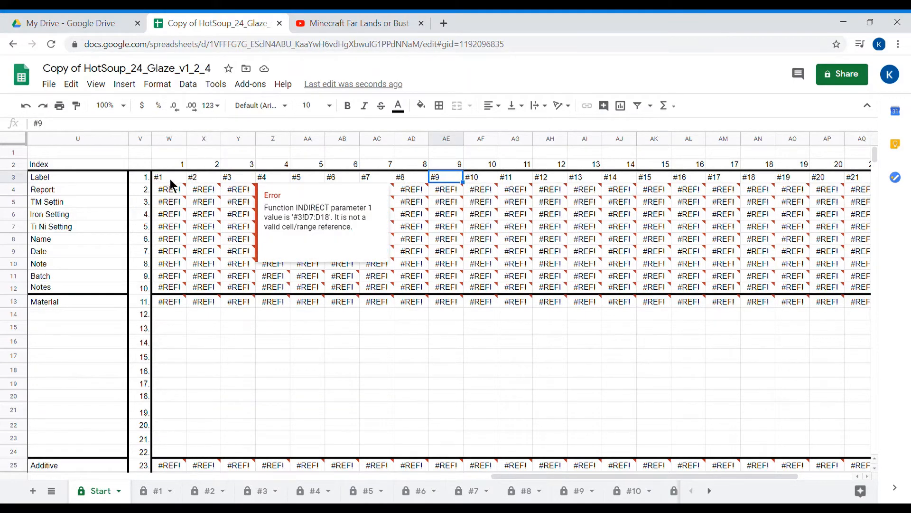
{"action": "left_click", "coordinate": [173, 192]}
- Fill the #9 column formulas in AE4:AE84 across to column AT of the Start sheet's data table
{"action": "left_click", "coordinate": [457, 193]}
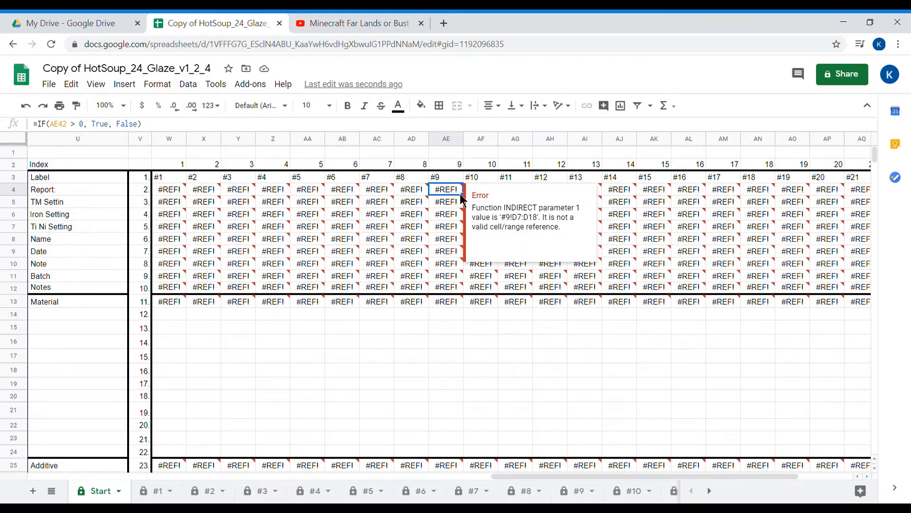
{"action": "scroll", "coordinate": [453, 364], "scroll_direction": "down", "scroll_amount": 13}
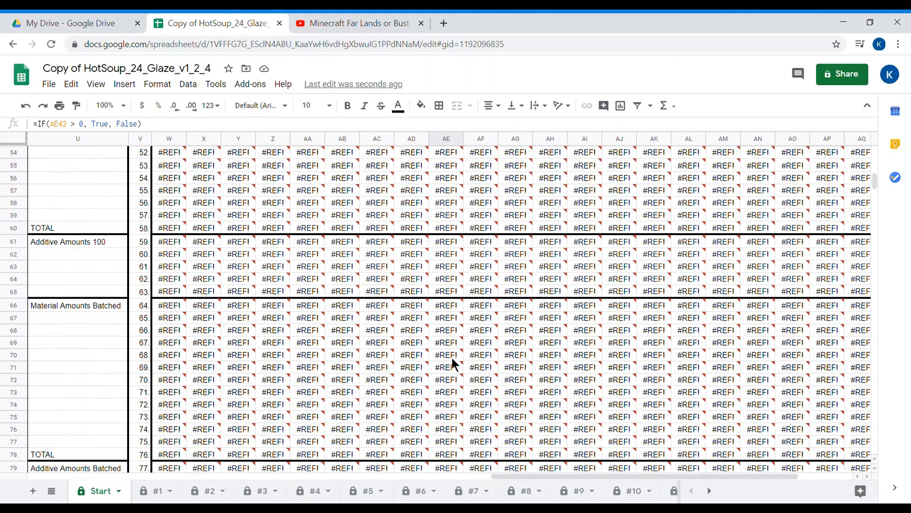
{"action": "scroll", "coordinate": [455, 364], "scroll_direction": "down", "scroll_amount": 4}
{"action": "left_click", "coordinate": [453, 365], "text": "shift"}
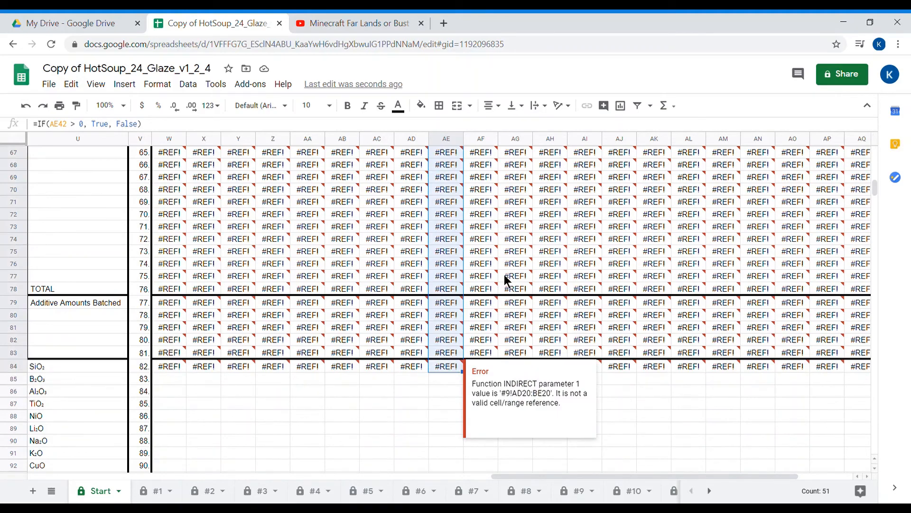
{"action": "scroll", "coordinate": [509, 266], "scroll_direction": "up", "scroll_amount": 16}
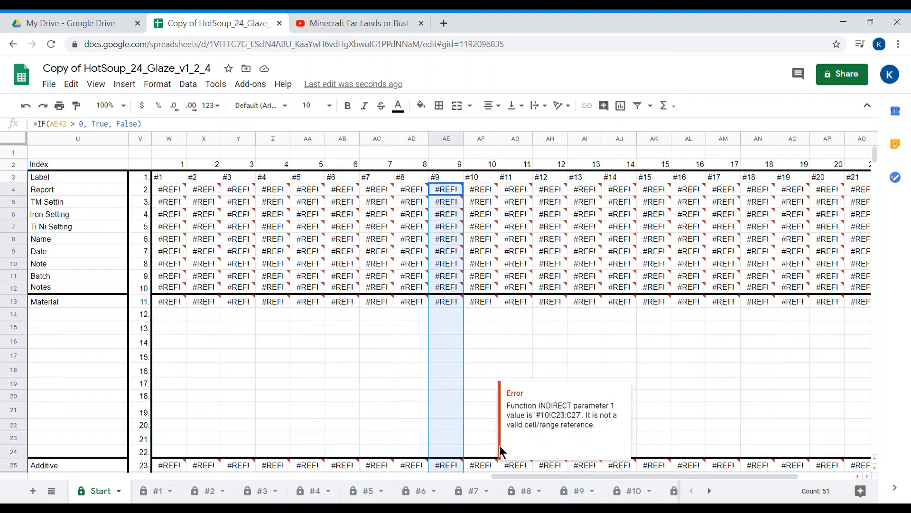
{"action": "scroll", "coordinate": [489, 351], "scroll_direction": "down", "scroll_amount": 5}
{"action": "scroll", "coordinate": [489, 351], "scroll_direction": "down", "scroll_amount": 18}
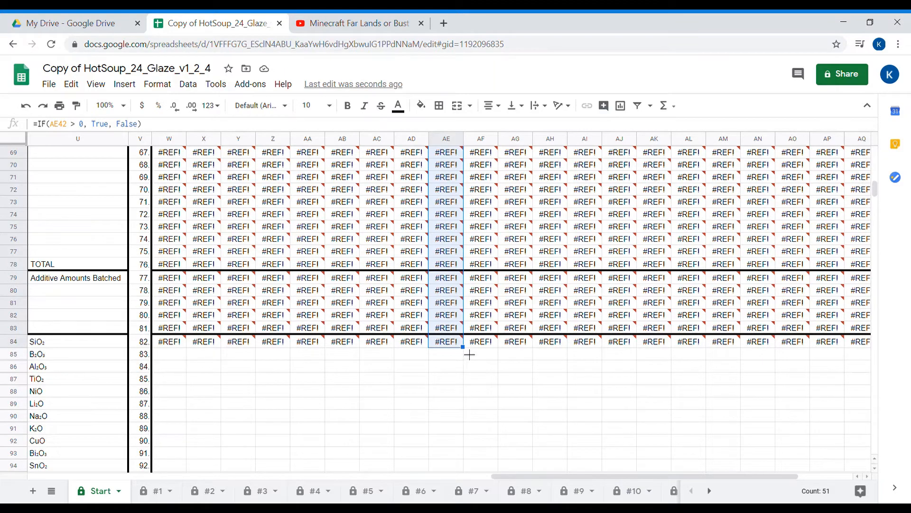
{"action": "left_click_drag", "start_coordinate": [470, 355], "coordinate": [821, 330]}
- Fill the #10 column formulas in AF4:AF84 back across to column W and check the refilled data table
{"action": "scroll", "coordinate": [342, 247], "scroll_direction": "up", "scroll_amount": 20}
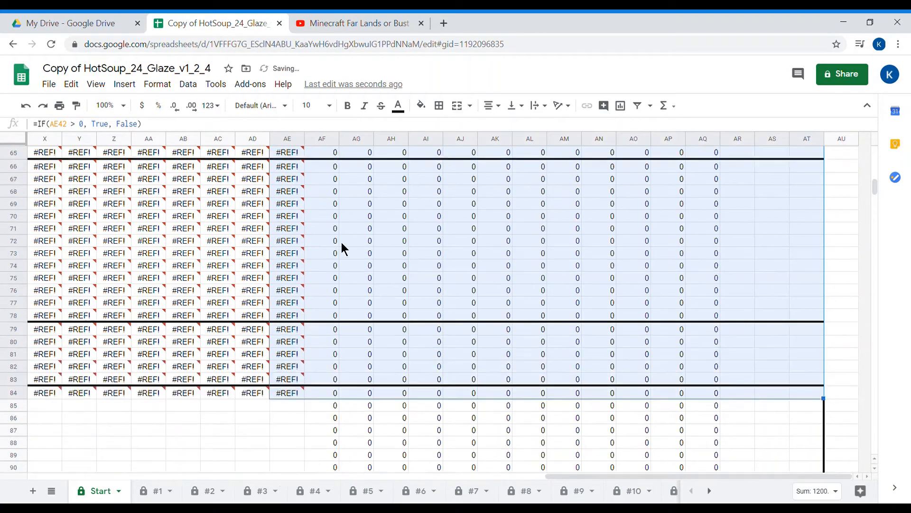
{"action": "left_click", "coordinate": [321, 193]}
{"action": "scroll", "coordinate": [368, 374], "scroll_direction": "down", "scroll_amount": 20}
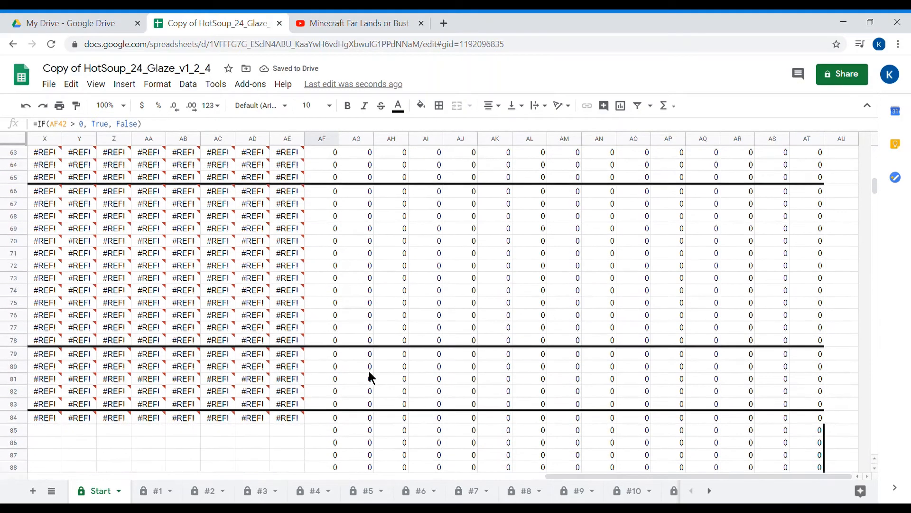
{"action": "left_click", "coordinate": [332, 243], "text": "shift"}
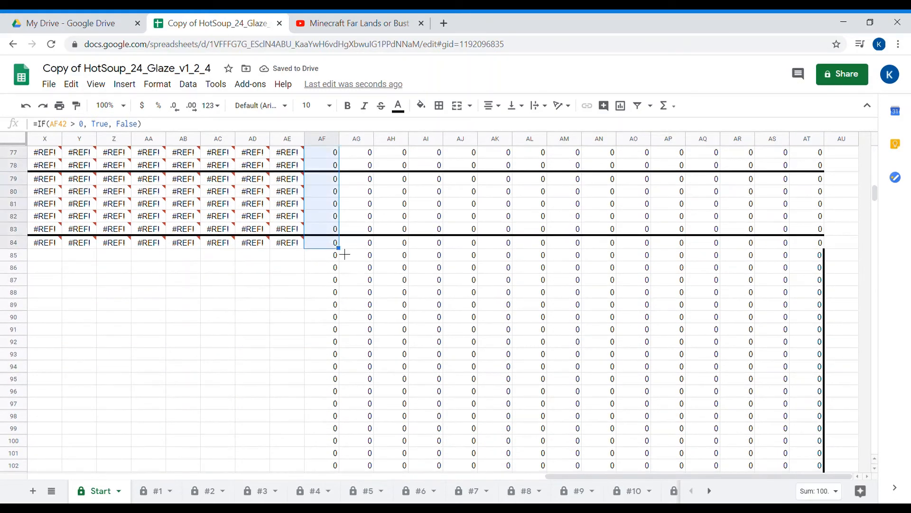
{"action": "left_click_drag", "start_coordinate": [339, 247], "coordinate": [165, 248]}
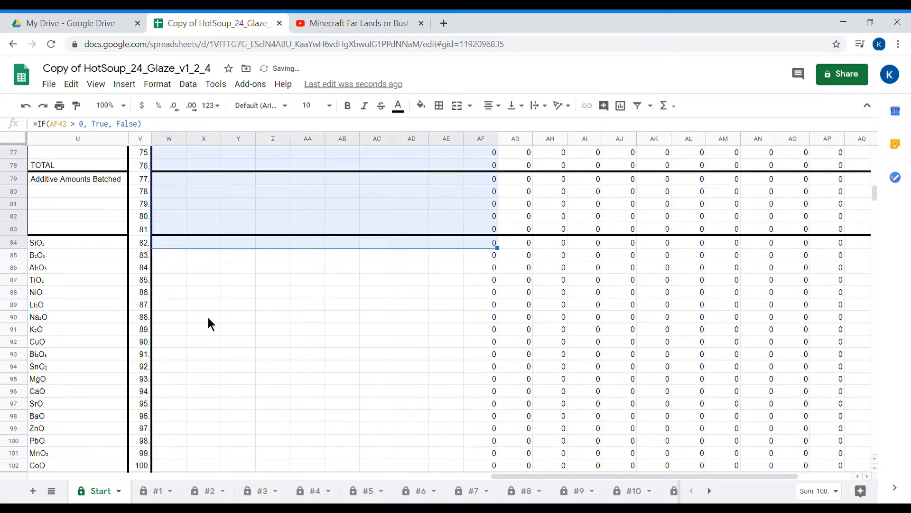
{"action": "left_click", "coordinate": [327, 360]}
{"action": "scroll", "coordinate": [329, 365], "scroll_direction": "up", "scroll_amount": 20}
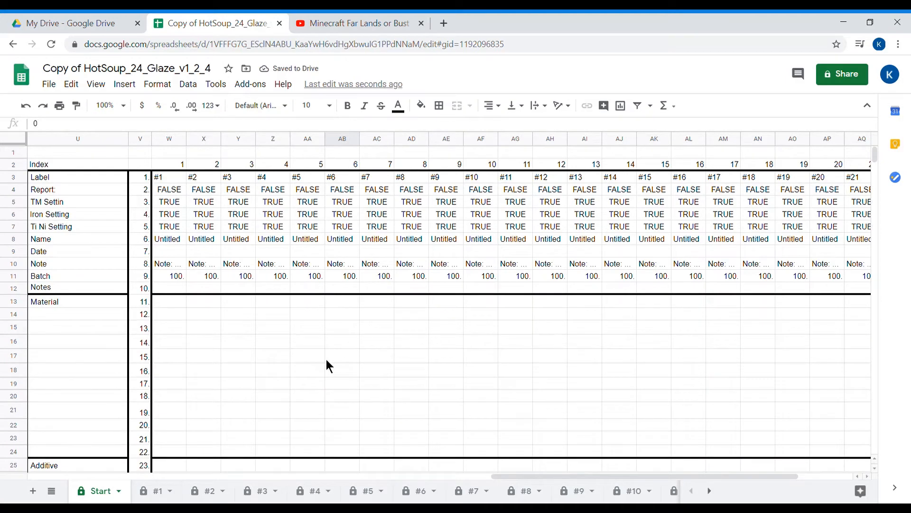
{"action": "scroll", "coordinate": [329, 366], "scroll_direction": "left", "scroll_amount": 10}
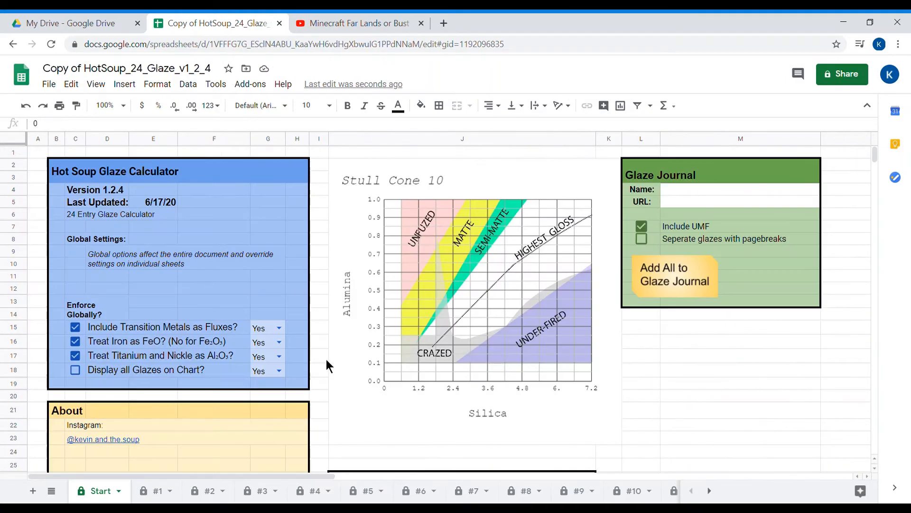
- Open sheet #2, then bring up the spreadsheet's script project and open MassDelete.gs
{"action": "left_click", "coordinate": [216, 491]}
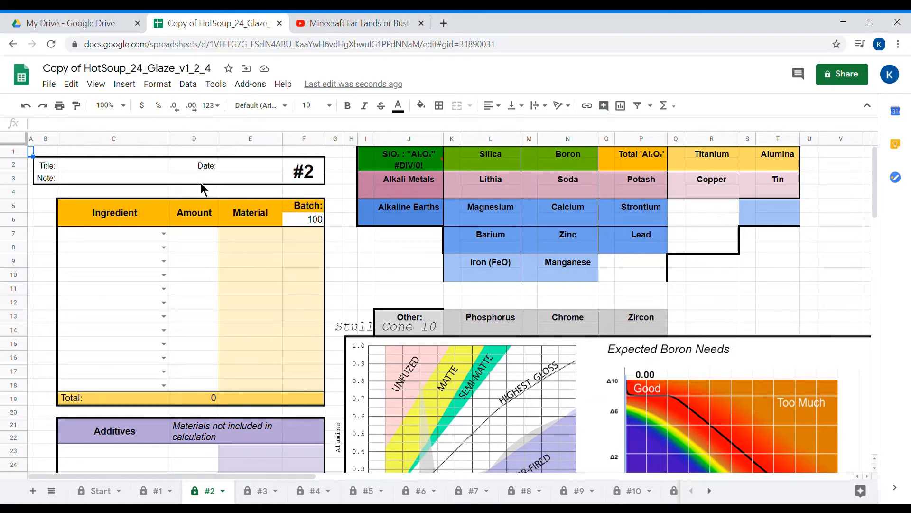
{"action": "left_click", "coordinate": [209, 91]}
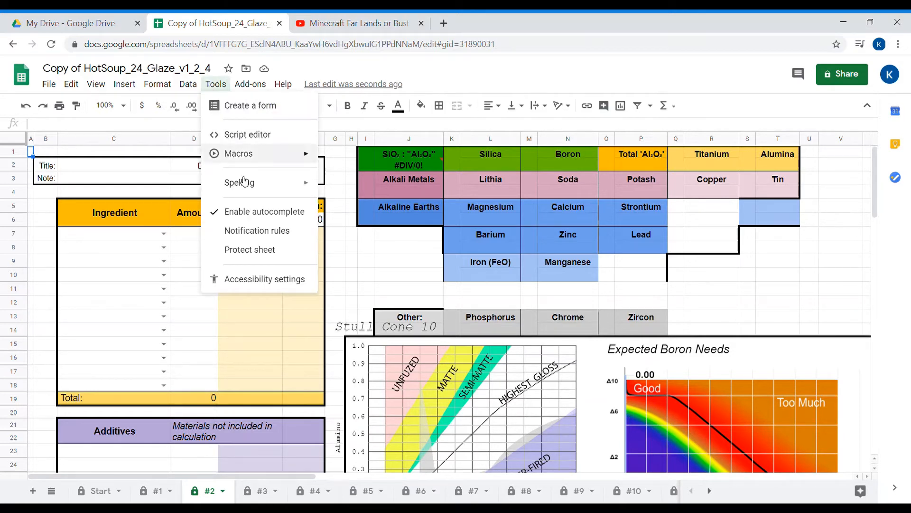
{"action": "left_click", "coordinate": [272, 136]}
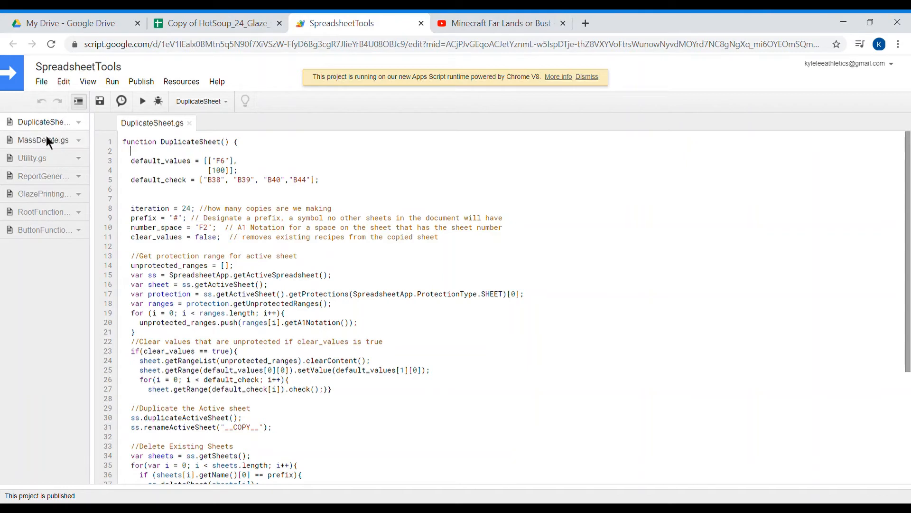
{"action": "left_click", "coordinate": [18, 140]}
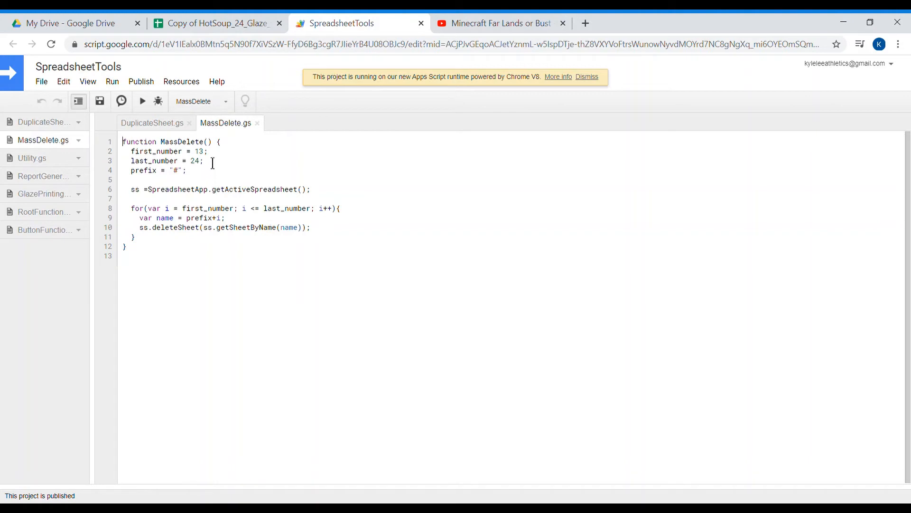
- Compare the MassDelete script's number range and prefix with the spreadsheet's sheet names
{"action": "left_click", "coordinate": [207, 20]}
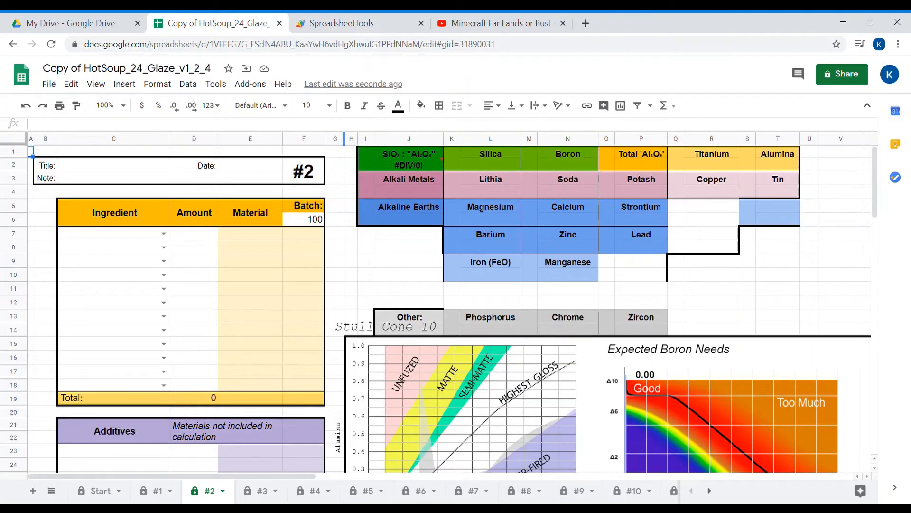
{"action": "left_click", "coordinate": [358, 14]}
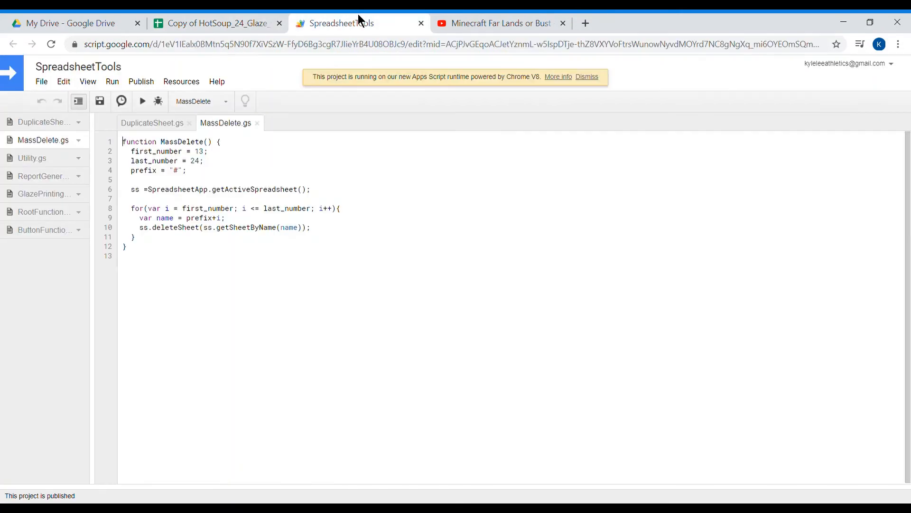
{"action": "left_click", "coordinate": [220, 14]}
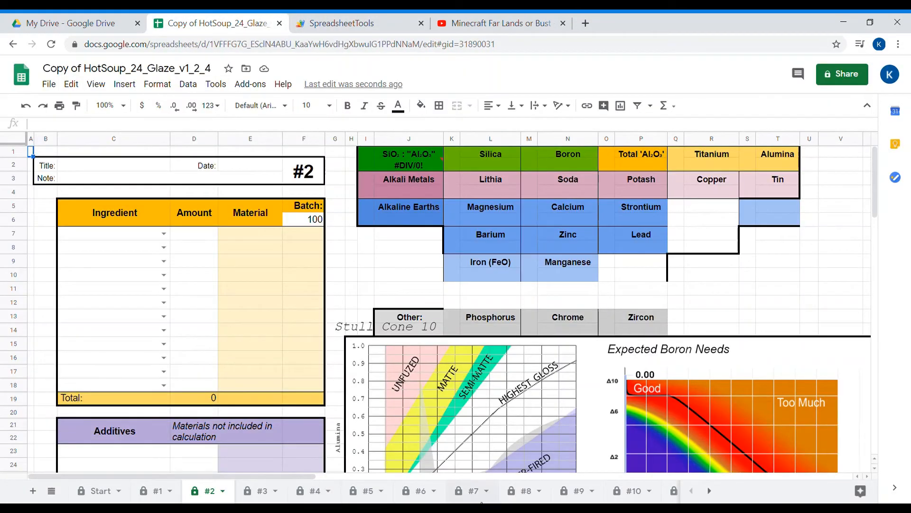
{"action": "left_click", "coordinate": [335, 14]}
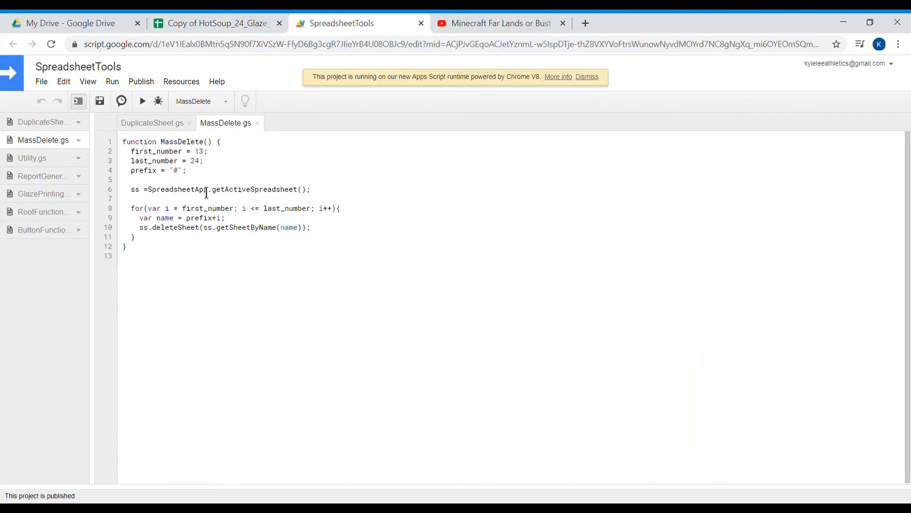
{"action": "left_click", "coordinate": [214, 21]}
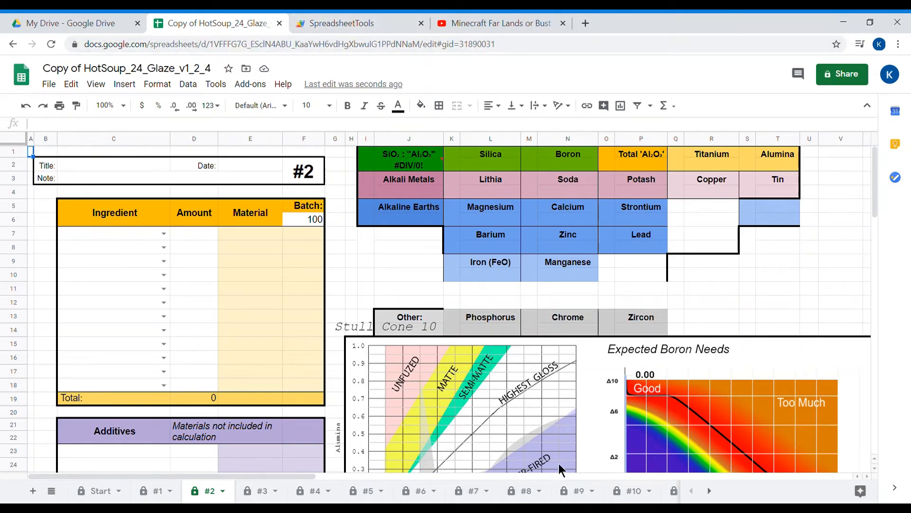
{"action": "left_click", "coordinate": [357, 20]}
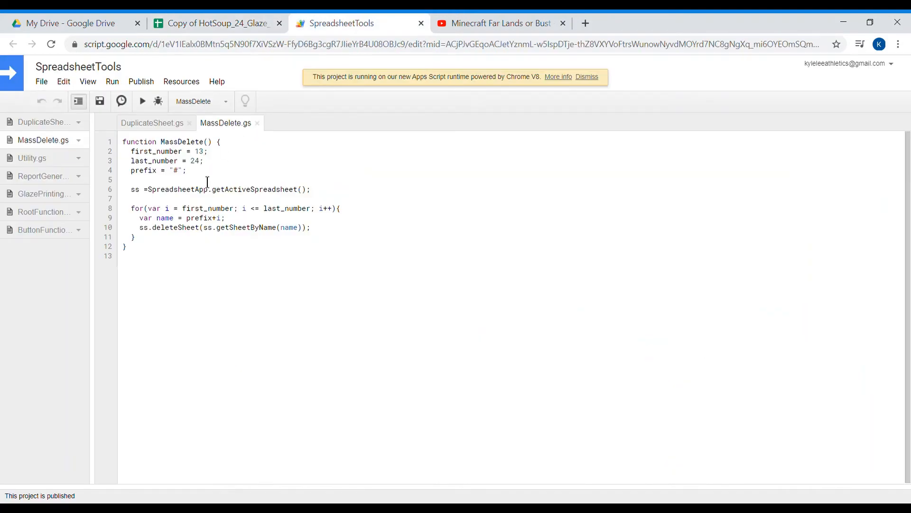
- Set first_number to 11 in MassDelete.gs, run the function to delete sheets #11 to #24, and return to the spreadsheet
{"action": "key", "text": "BackSpace"}
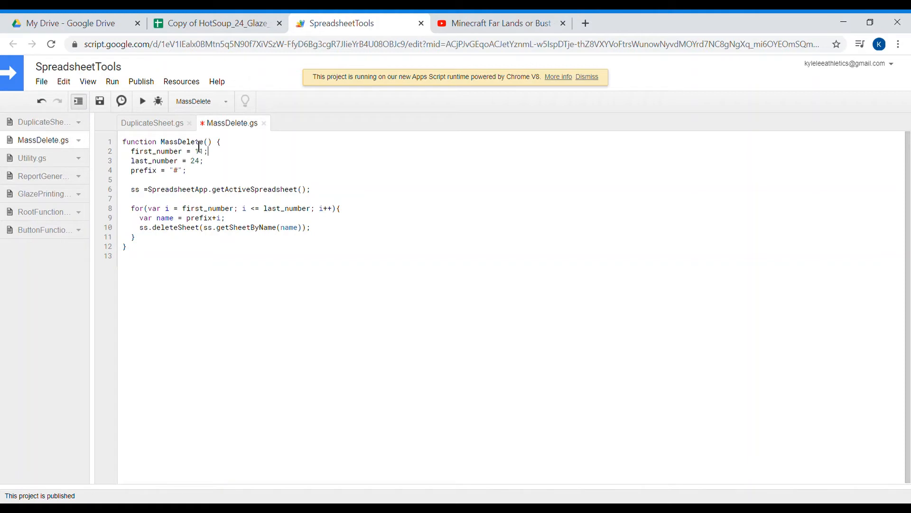
{"action": "left_click", "coordinate": [143, 102]}
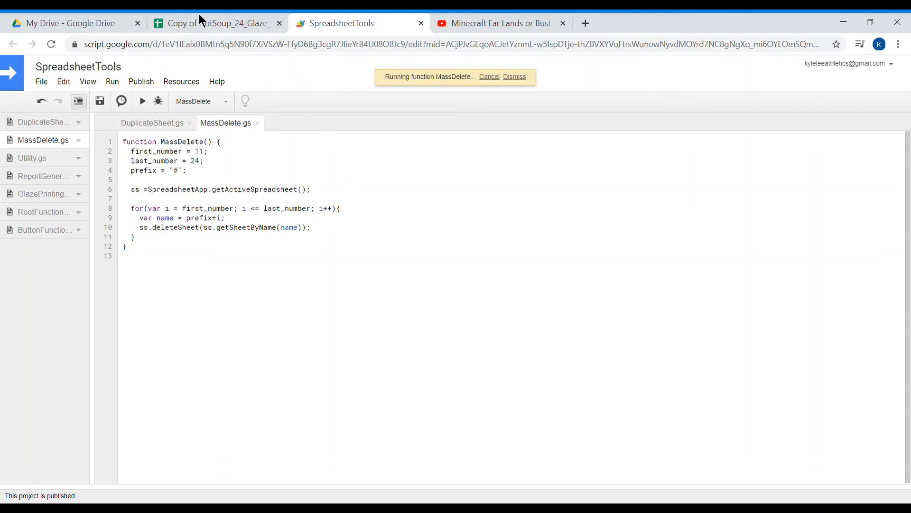
{"action": "left_click", "coordinate": [201, 21]}
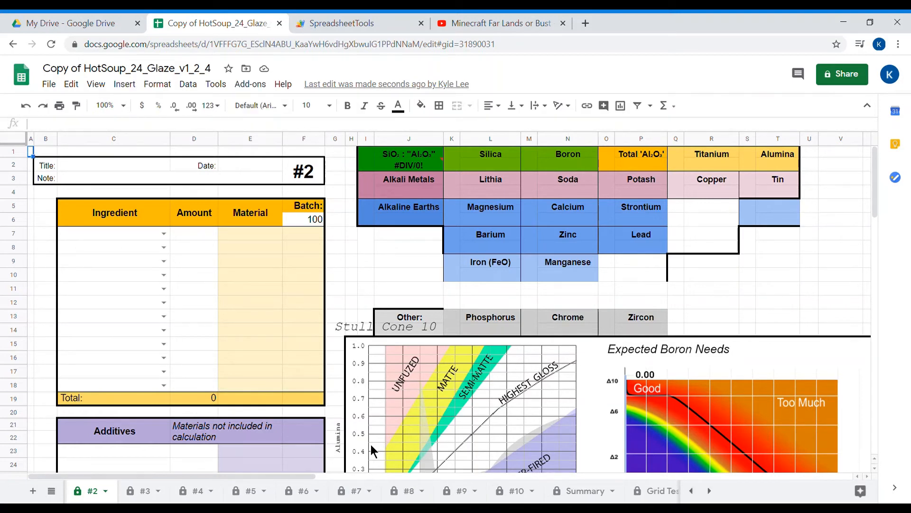
- On the CATable sheet, clear the leftover #11 to #24 labels and their broken formulas in A177:B190
{"action": "left_click_drag", "start_coordinate": [305, 476], "coordinate": [352, 476]}
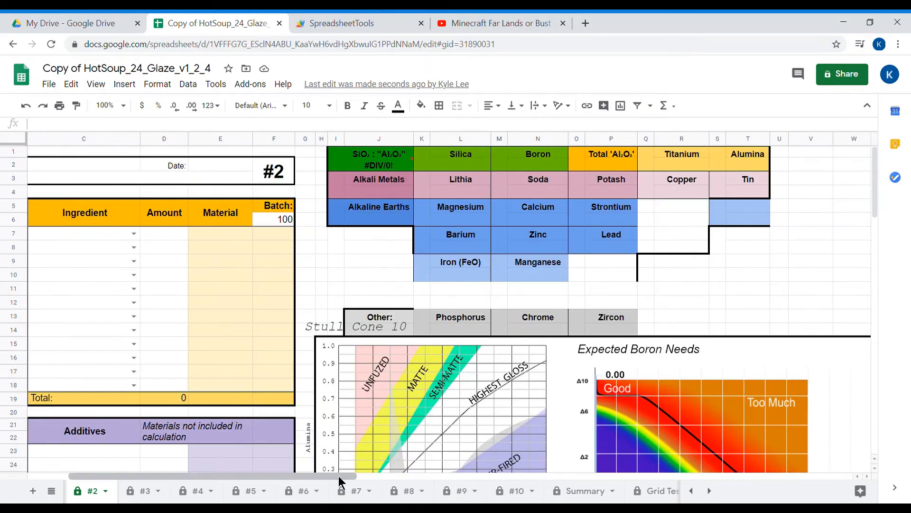
{"action": "scroll", "coordinate": [446, 498], "scroll_direction": "down", "scroll_amount": 3}
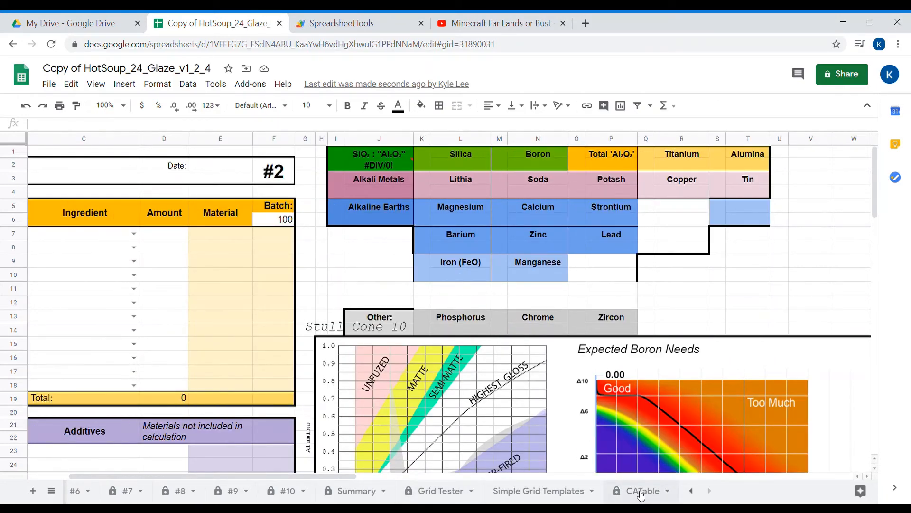
{"action": "left_click", "coordinate": [641, 495]}
{"action": "scroll", "coordinate": [347, 425], "scroll_direction": "down", "scroll_amount": 4}
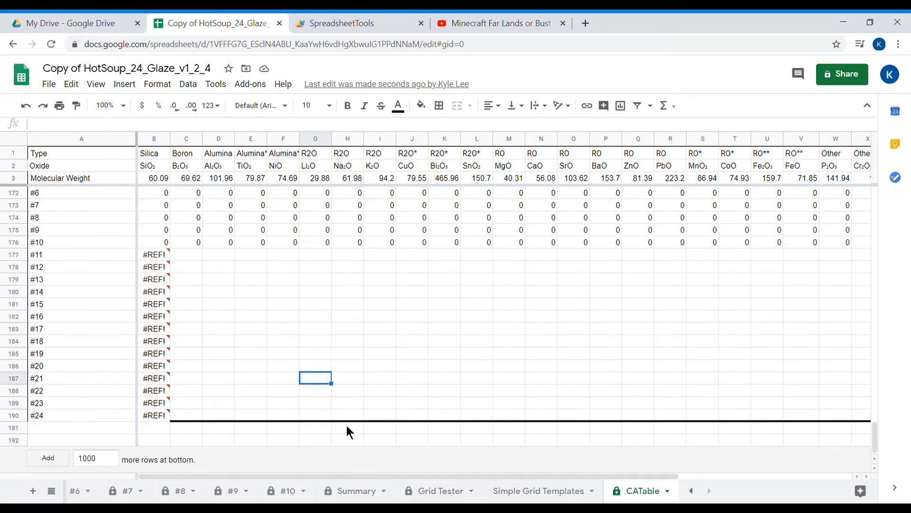
{"action": "scroll", "coordinate": [347, 426], "scroll_direction": "up", "scroll_amount": 1}
{"action": "scroll", "coordinate": [346, 425], "scroll_direction": "right", "scroll_amount": 5}
{"action": "scroll", "coordinate": [350, 432], "scroll_direction": "left", "scroll_amount": 2}
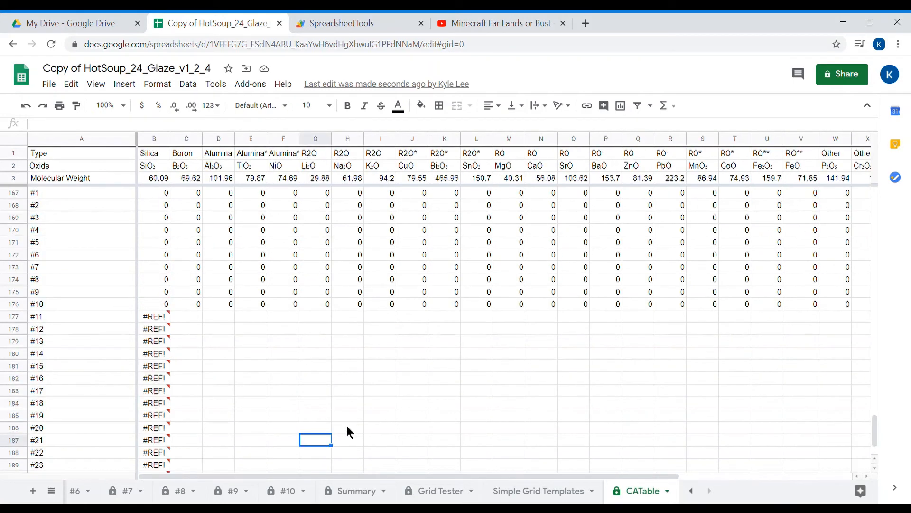
{"action": "scroll", "coordinate": [157, 389], "scroll_direction": "down", "scroll_amount": 2}
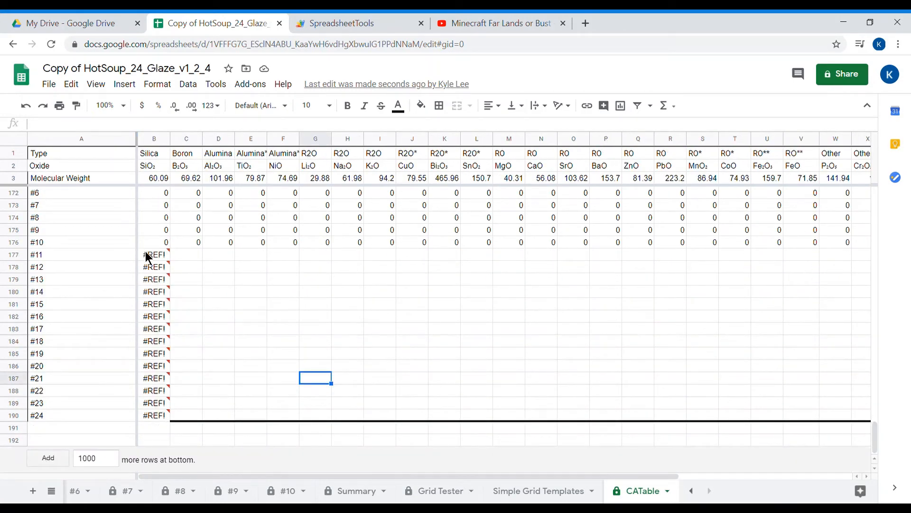
{"action": "left_click_drag", "start_coordinate": [149, 257], "coordinate": [91, 421]}
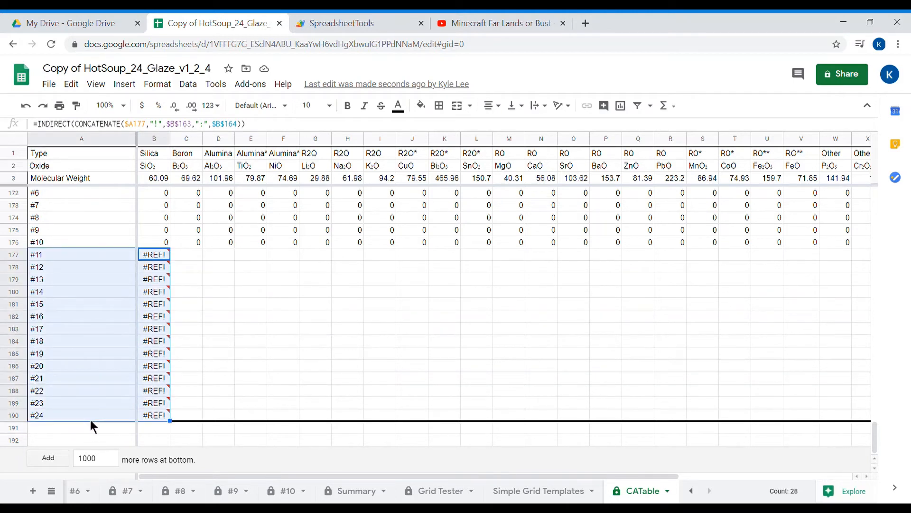
{"action": "key", "text": "Delete"}
{"action": "left_click", "coordinate": [223, 330]}
{"action": "scroll", "coordinate": [222, 330], "scroll_direction": "up", "scroll_amount": 3}
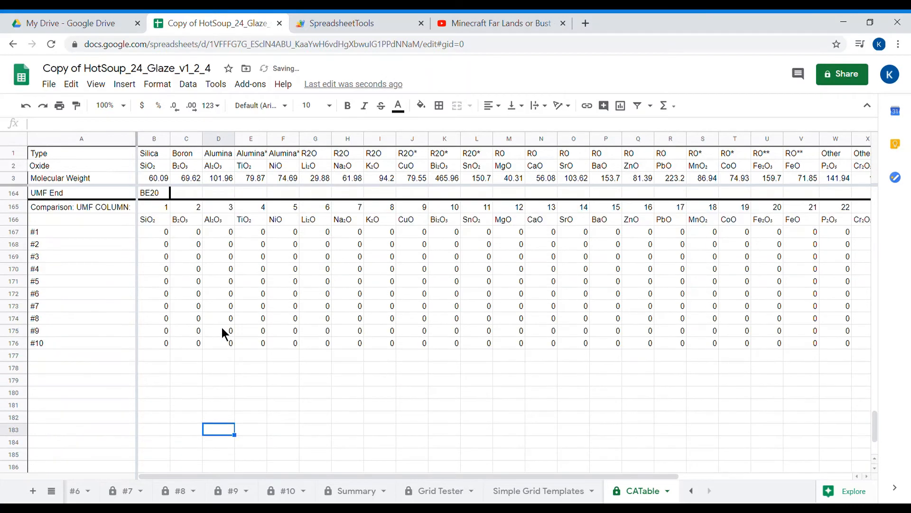
- Review the remaining #1 to #10 comparison rows and bring up the spreadsheet's list of named ranges
{"action": "left_click", "coordinate": [216, 85]}
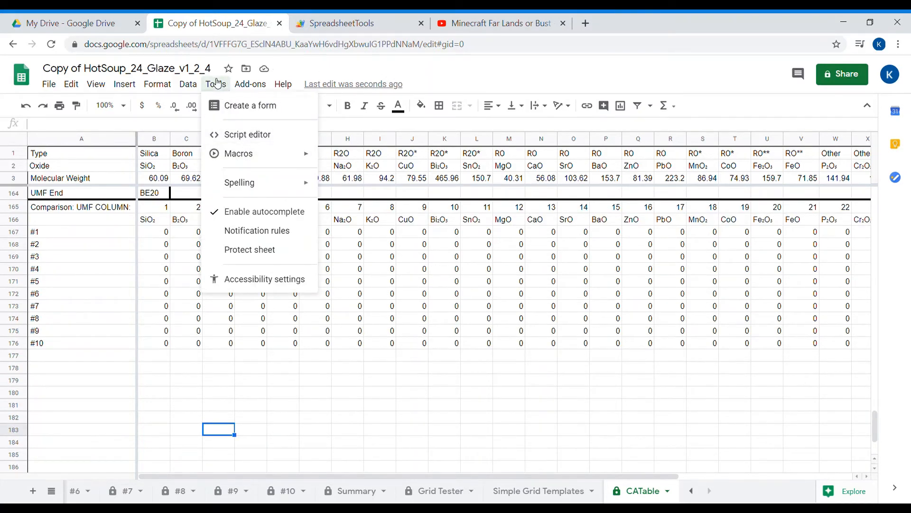
{"action": "mouse_move", "coordinate": [188, 84]}
{"action": "left_click", "coordinate": [424, 212]}
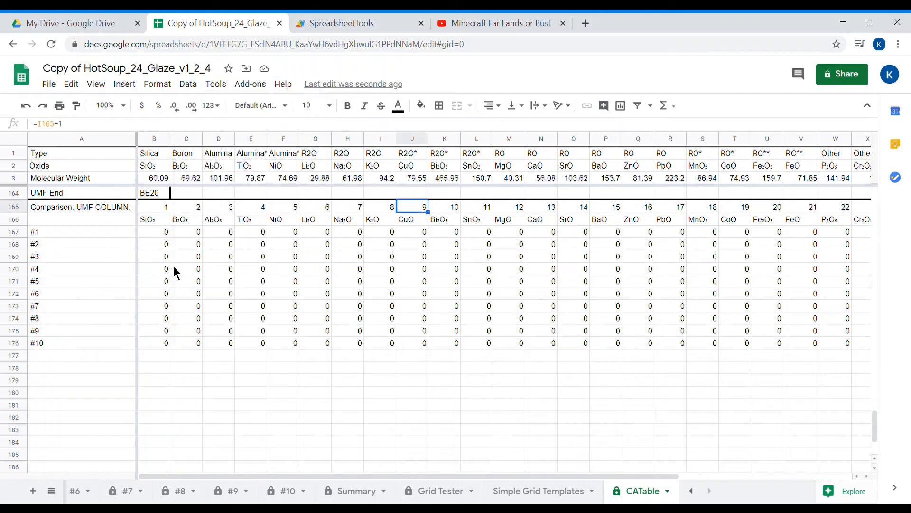
{"action": "left_click_drag", "start_coordinate": [75, 236], "coordinate": [761, 340]}
{"action": "left_click", "coordinate": [532, 354]}
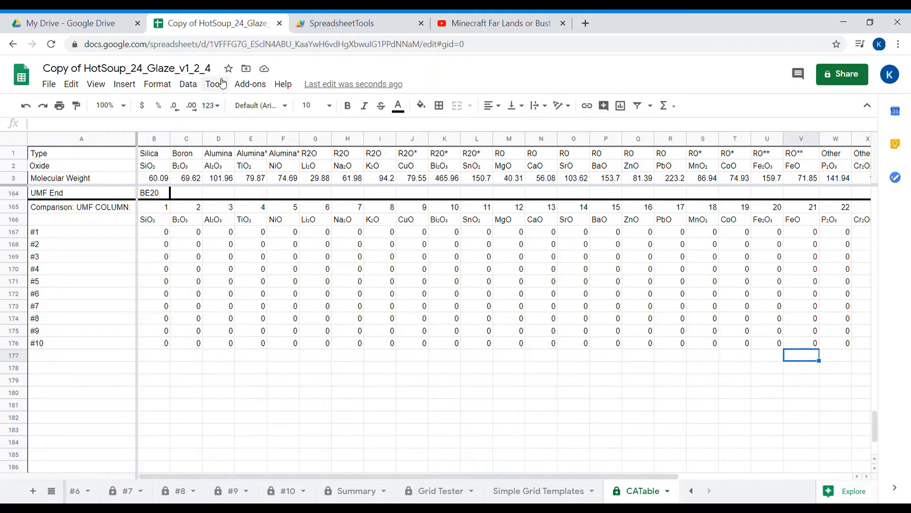
{"action": "left_click", "coordinate": [186, 90]}
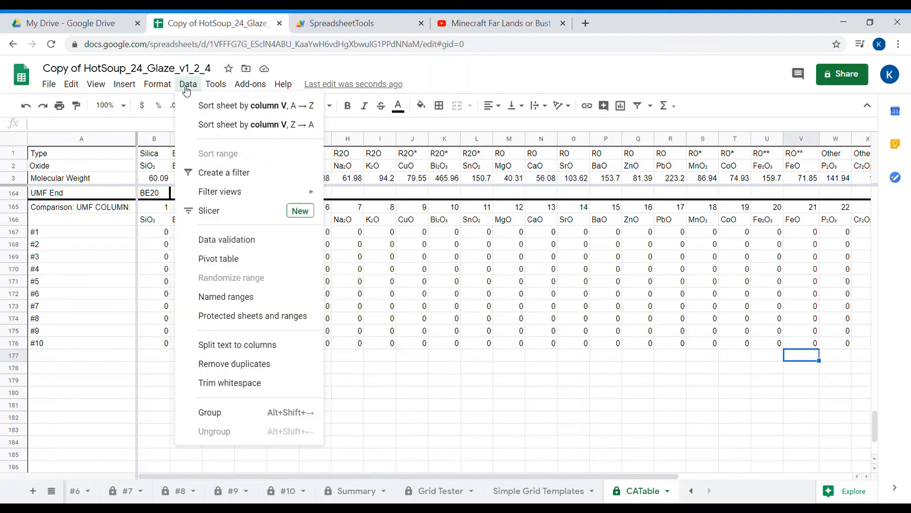
{"action": "left_click", "coordinate": [234, 297]}
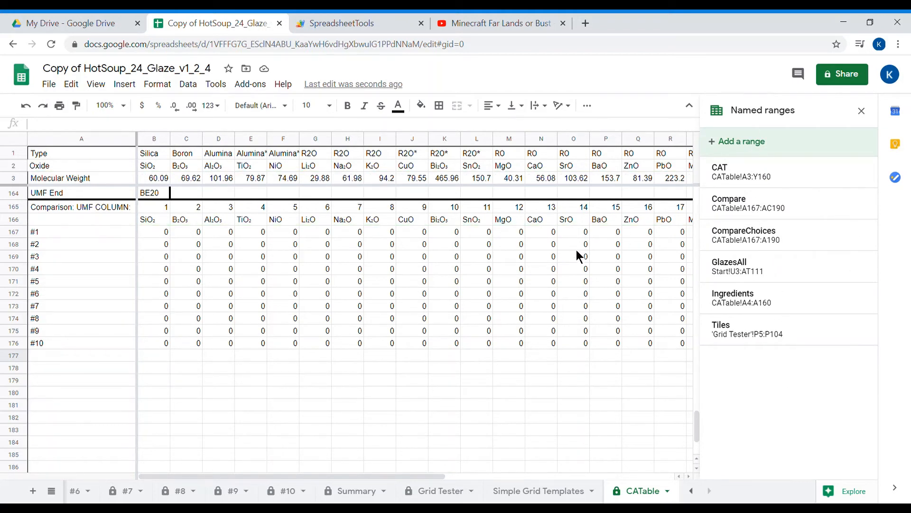
- Redefine the Compare named range as CATable!A167:AC176 so it covers only rows #1 to #10
{"action": "left_click", "coordinate": [744, 197]}
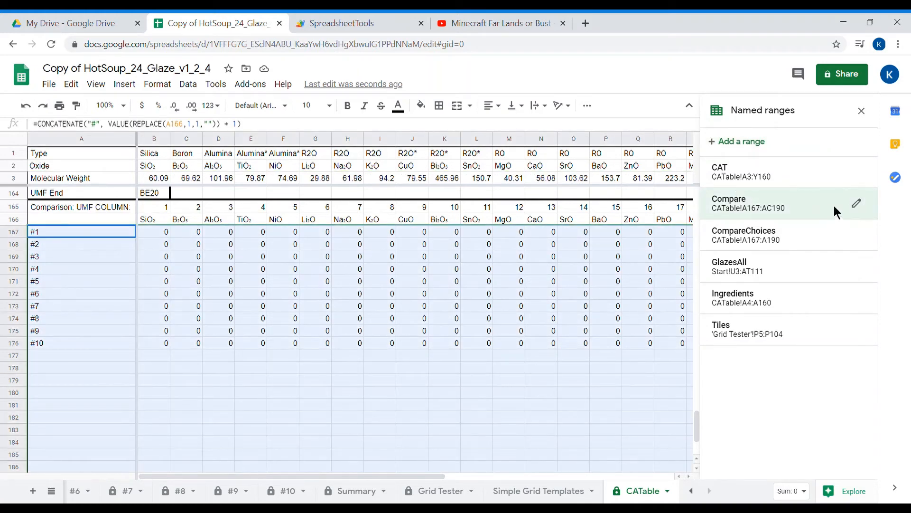
{"action": "left_click", "coordinate": [857, 204]}
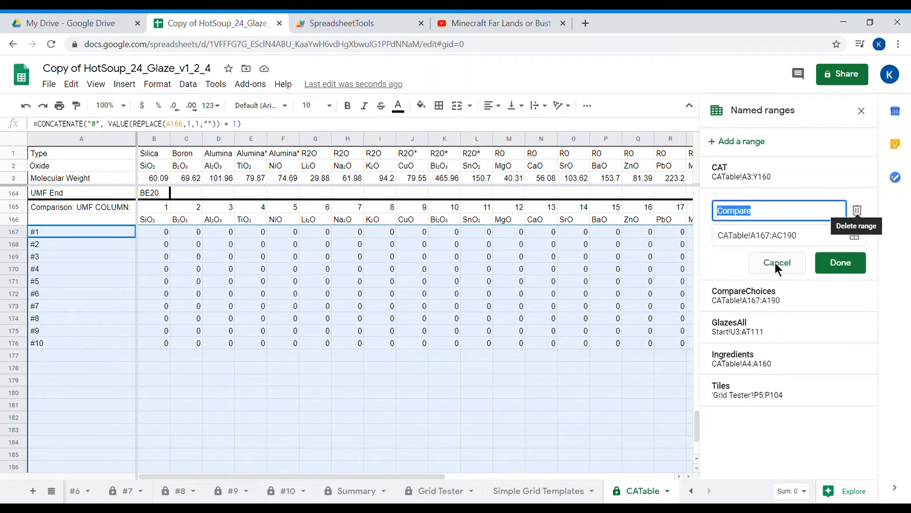
{"action": "left_click", "coordinate": [766, 241]}
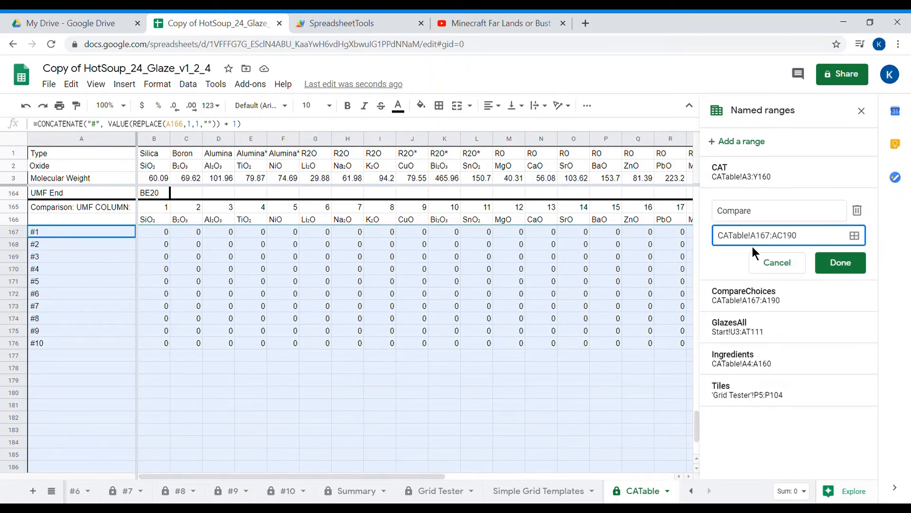
{"action": "left_click_drag", "start_coordinate": [824, 243], "coordinate": [730, 246]}
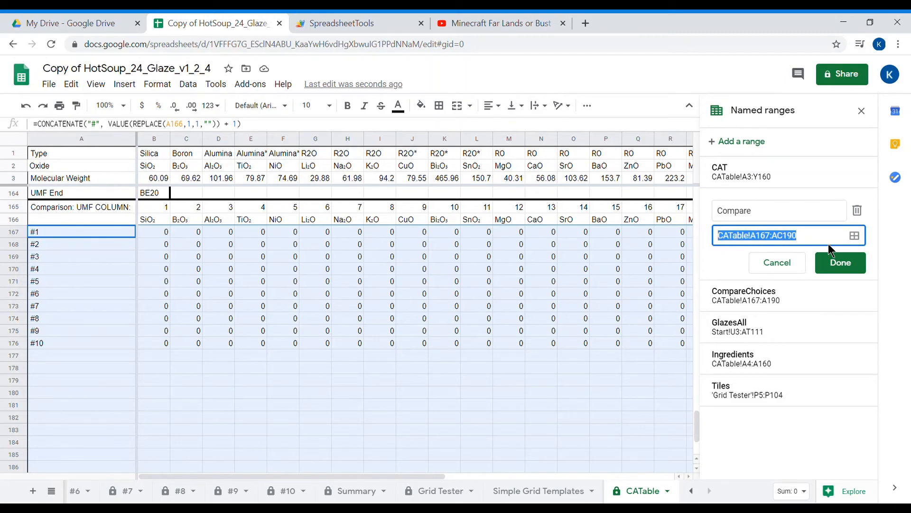
{"action": "left_click", "coordinate": [855, 239]}
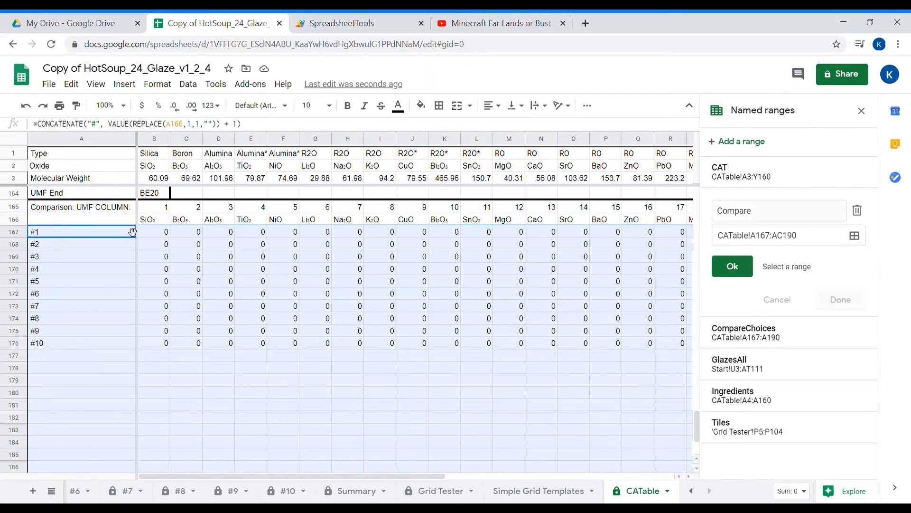
{"action": "scroll", "coordinate": [184, 254], "scroll_direction": "right", "scroll_amount": 5}
{"action": "scroll", "coordinate": [184, 254], "scroll_direction": "left", "scroll_amount": 5}
{"action": "scroll", "coordinate": [105, 241], "scroll_direction": "right", "scroll_amount": 5}
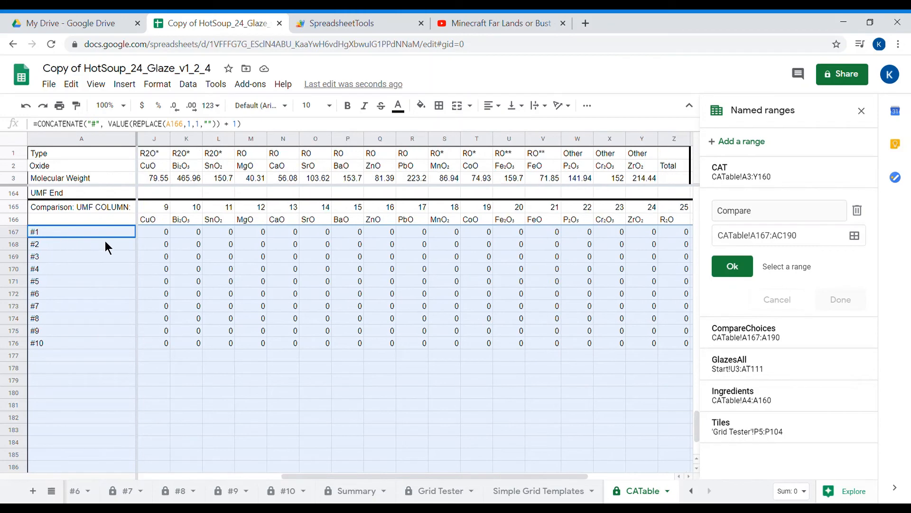
{"action": "mouse_move", "coordinate": [615, 239]}
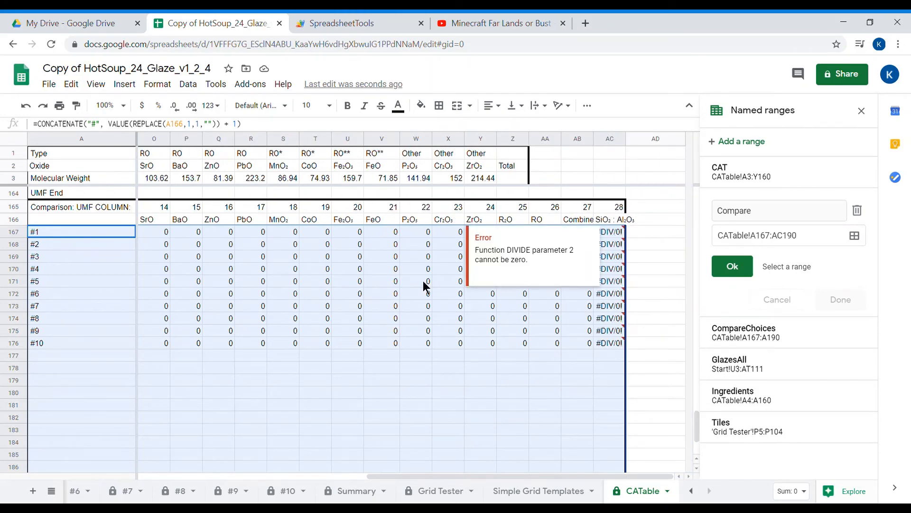
{"action": "left_click", "coordinate": [41, 344]}
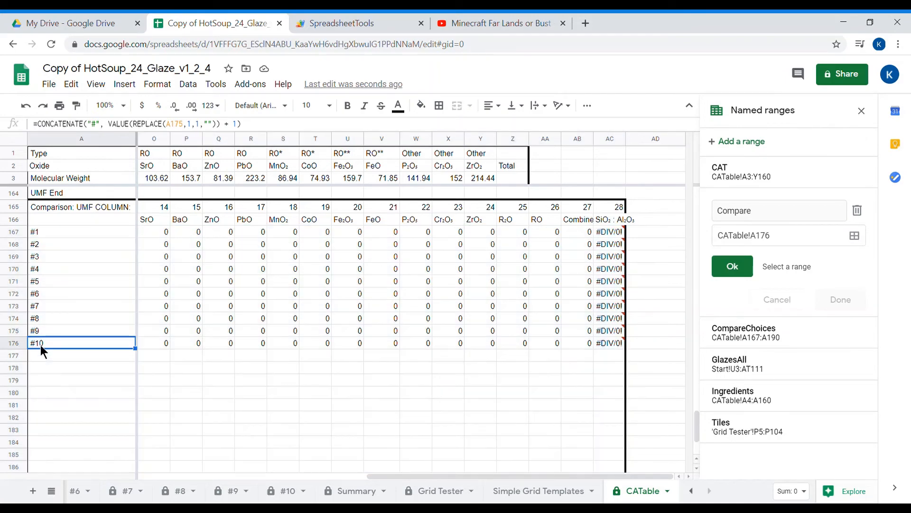
{"action": "left_click", "coordinate": [615, 237], "text": "shift"}
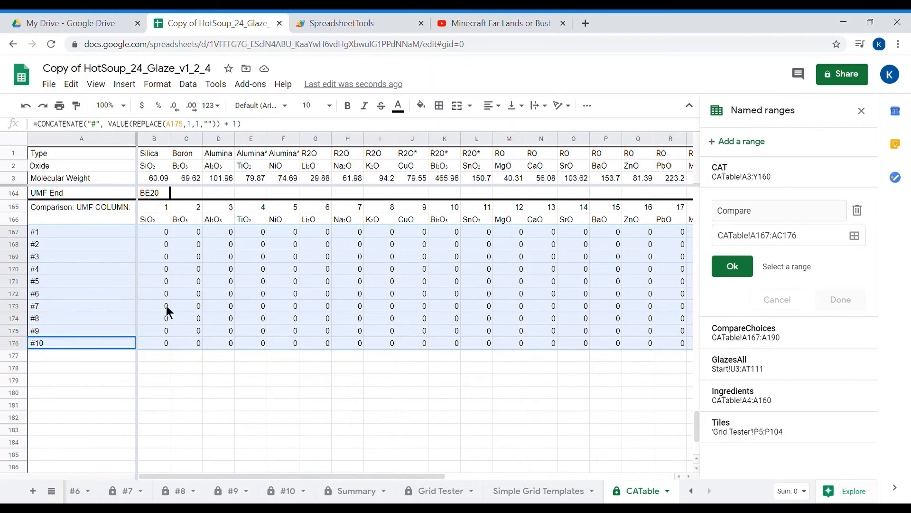
{"action": "scroll", "coordinate": [277, 284], "scroll_direction": "right", "scroll_amount": 9}
{"action": "scroll", "coordinate": [277, 283], "scroll_direction": "left", "scroll_amount": 9}
{"action": "scroll", "coordinate": [164, 296], "scroll_direction": "right", "scroll_amount": 6}
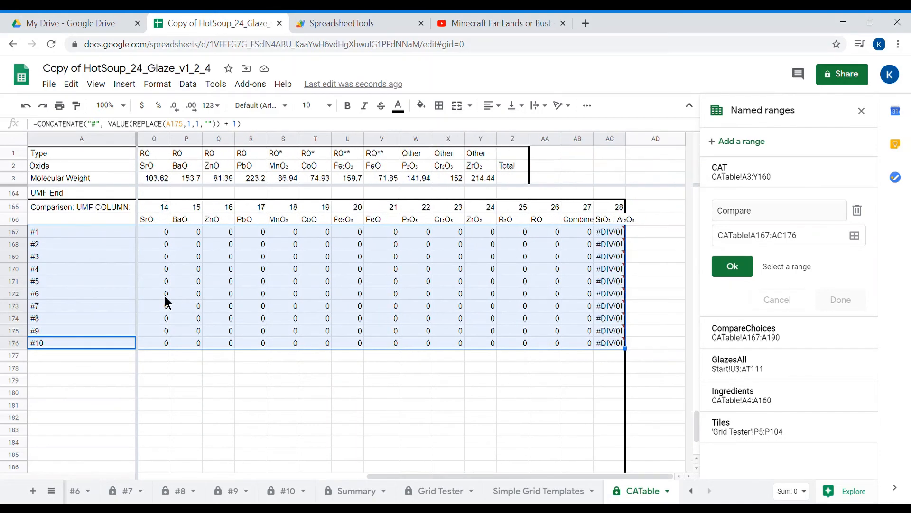
{"action": "left_click", "coordinate": [733, 267]}
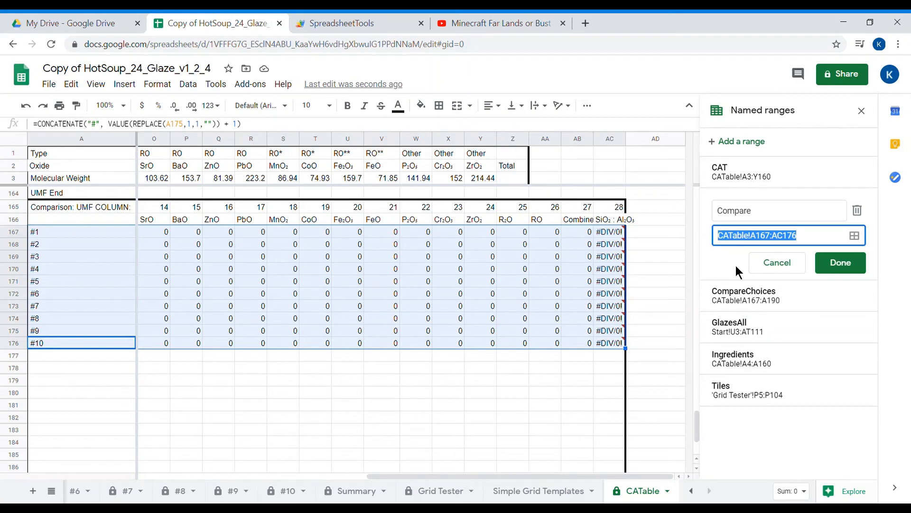
{"action": "left_click", "coordinate": [836, 262]}
{"action": "left_click", "coordinate": [455, 440]}
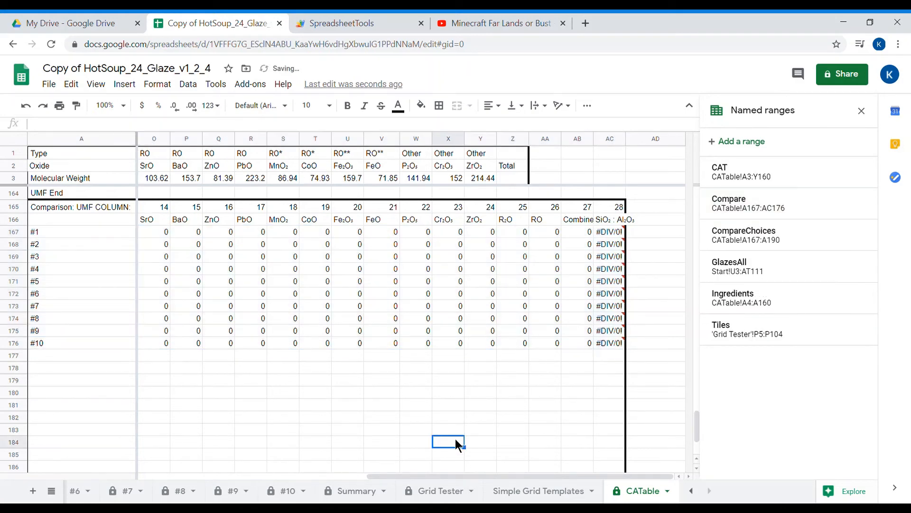
- Redefine the CompareChoices named range as CATable!A167:A176
{"action": "scroll", "coordinate": [455, 438], "scroll_direction": "left", "scroll_amount": 6}
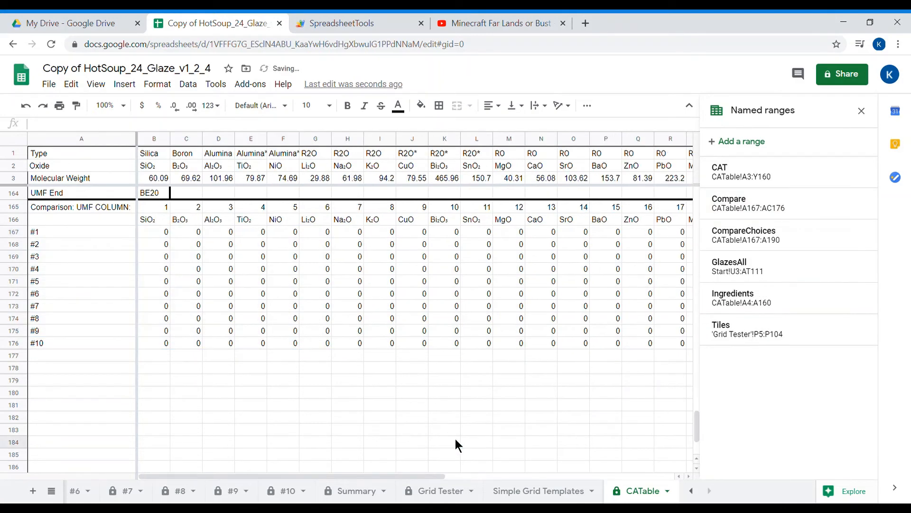
{"action": "left_click", "coordinate": [748, 234]}
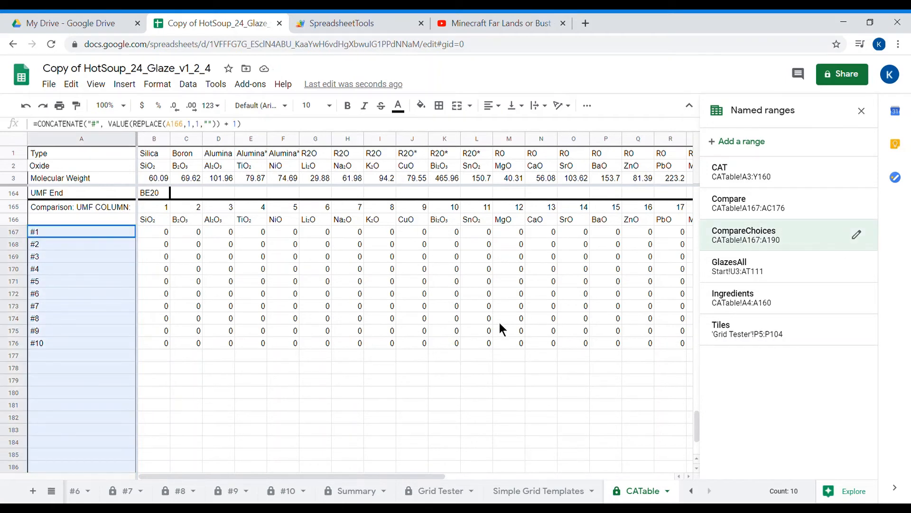
{"action": "left_click", "coordinate": [857, 234]}
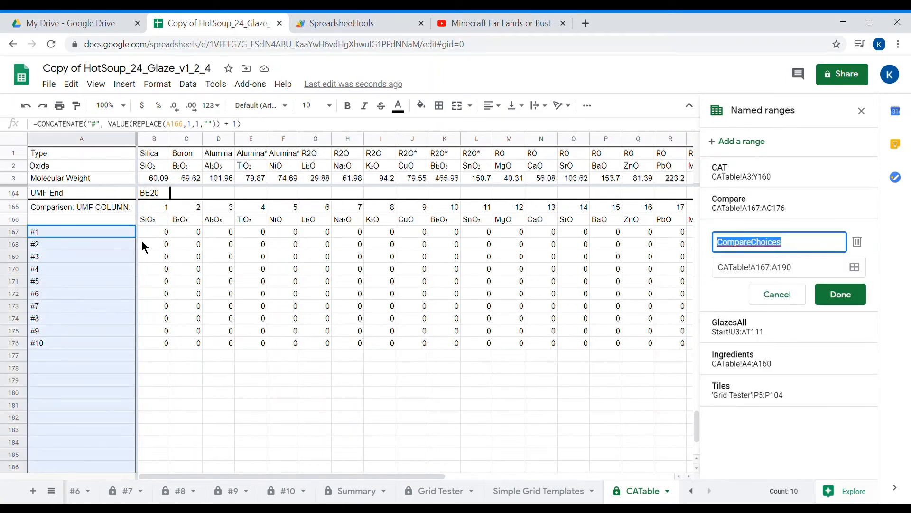
{"action": "left_click", "coordinate": [786, 273]}
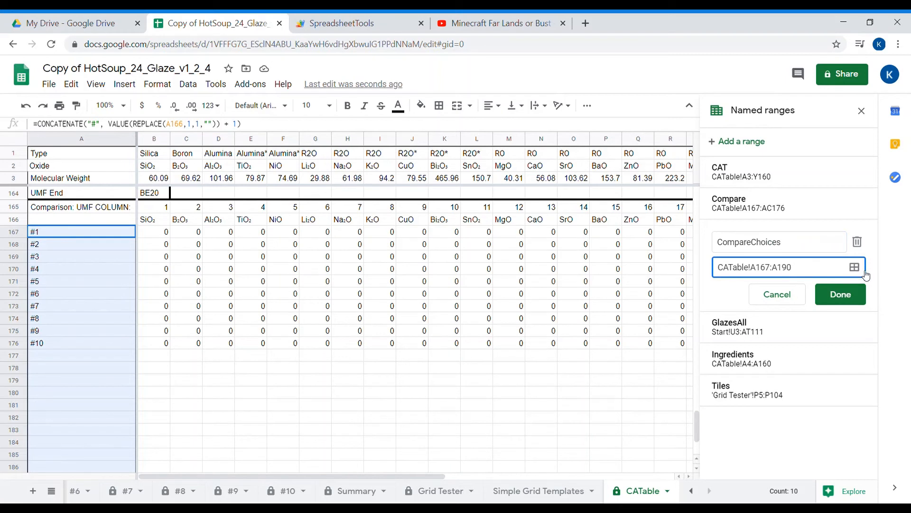
{"action": "left_click", "coordinate": [864, 274]}
{"action": "left_click_drag", "start_coordinate": [117, 236], "coordinate": [97, 347]}
{"action": "left_click", "coordinate": [736, 299]}
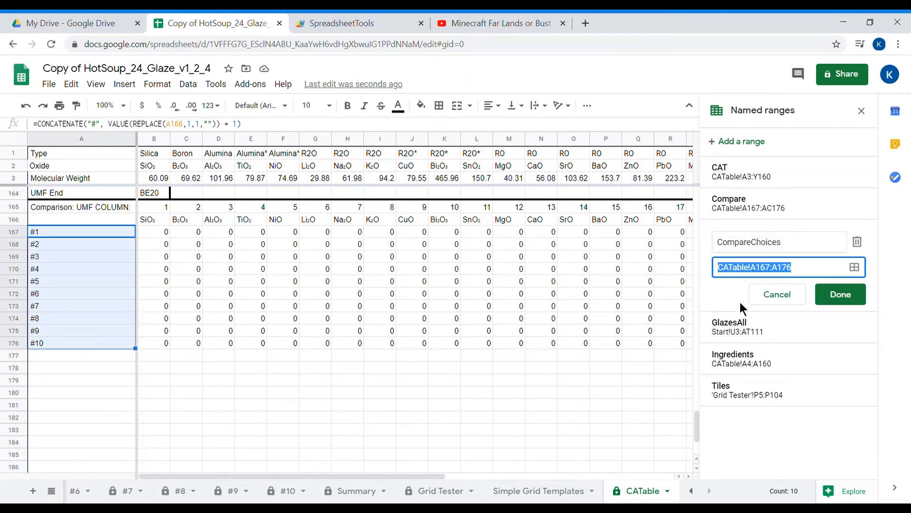
{"action": "left_click", "coordinate": [841, 293]}
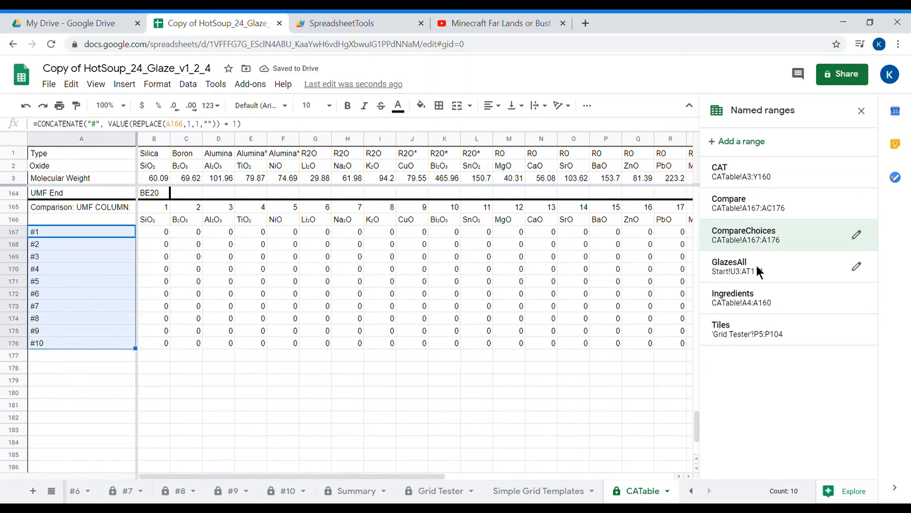
- Examine the extent of the GlazesAll named range on the Start sheet, from the Label column to its final column and row
{"action": "left_click", "coordinate": [735, 270]}
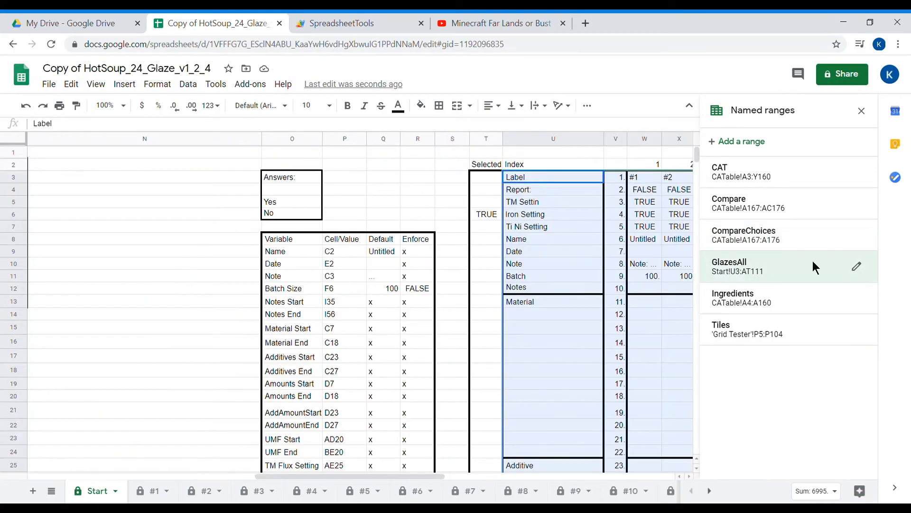
{"action": "scroll", "coordinate": [626, 283], "scroll_direction": "right", "scroll_amount": 10}
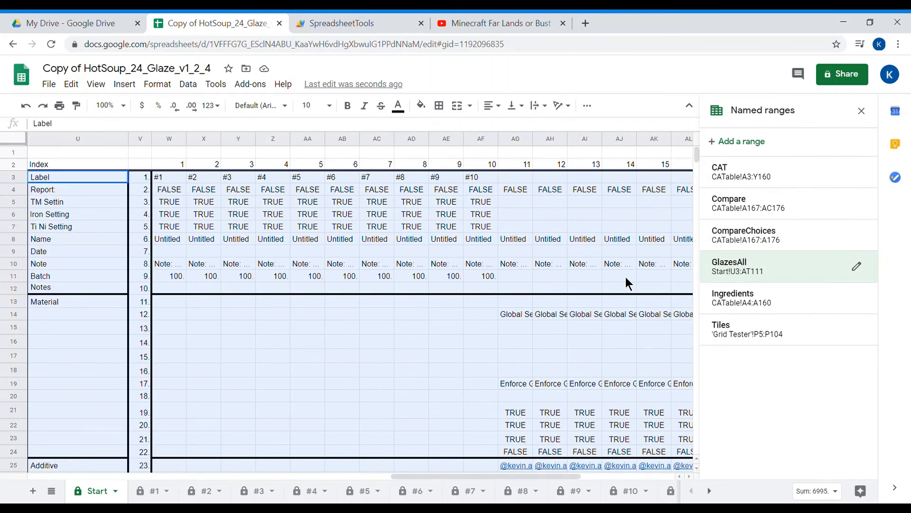
{"action": "scroll", "coordinate": [626, 283], "scroll_direction": "left", "scroll_amount": 5}
{"action": "scroll", "coordinate": [626, 283], "scroll_direction": "right", "scroll_amount": 2}
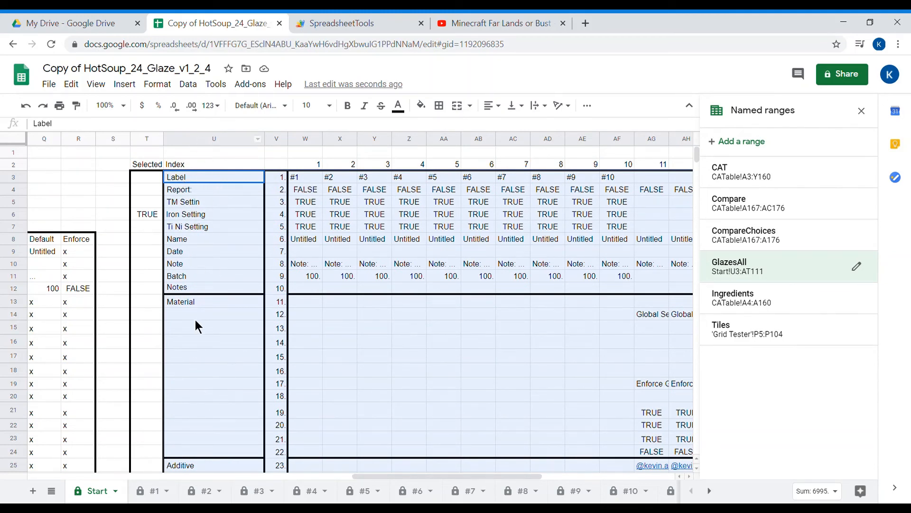
{"action": "scroll", "coordinate": [247, 296], "scroll_direction": "right", "scroll_amount": 5}
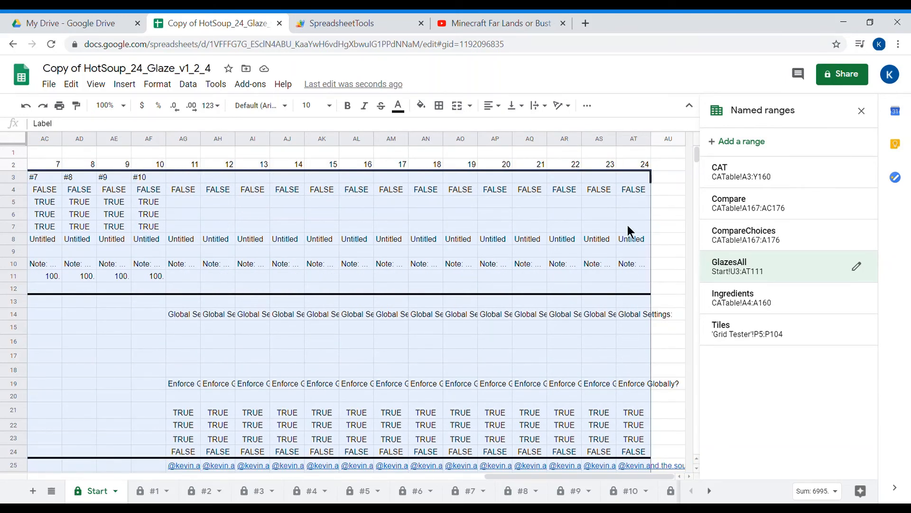
{"action": "scroll", "coordinate": [637, 336], "scroll_direction": "down", "scroll_amount": 10}
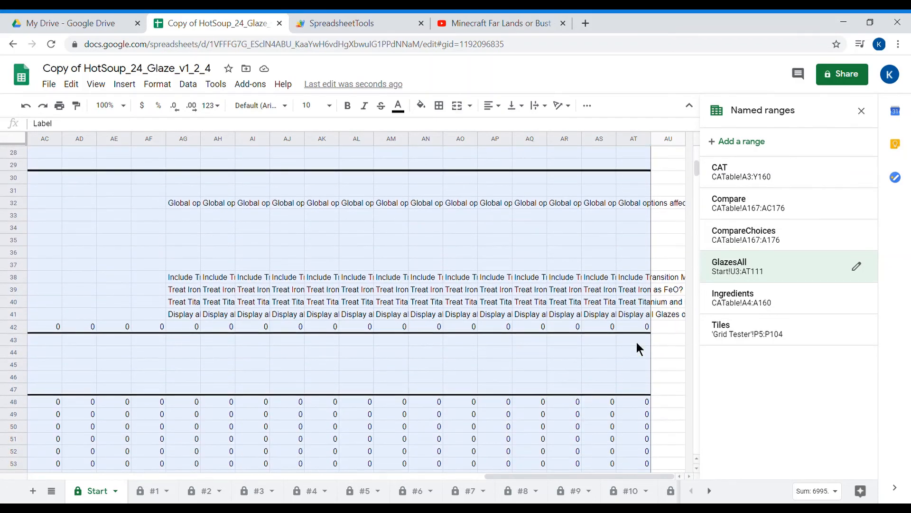
{"action": "scroll", "coordinate": [640, 349], "scroll_direction": "down", "scroll_amount": 8}
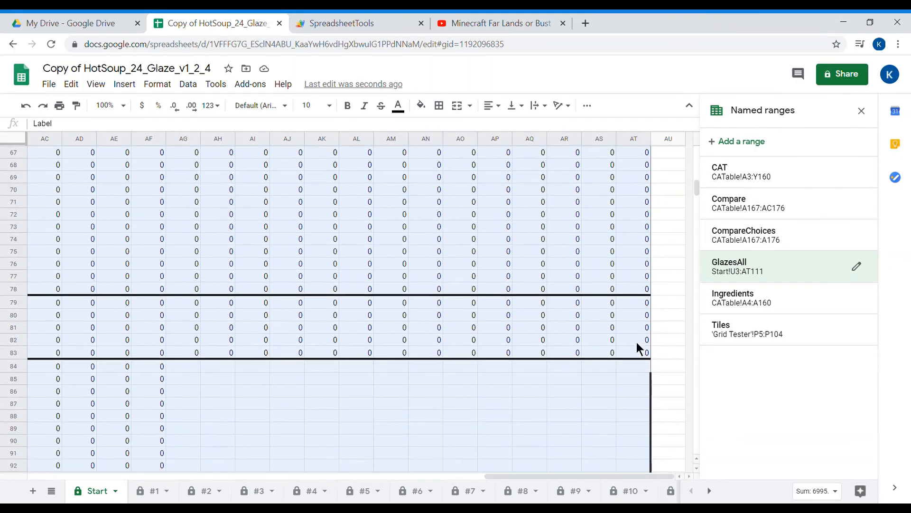
{"action": "scroll", "coordinate": [637, 348], "scroll_direction": "down", "scroll_amount": 9}
{"action": "scroll", "coordinate": [638, 348], "scroll_direction": "up", "scroll_amount": 4}
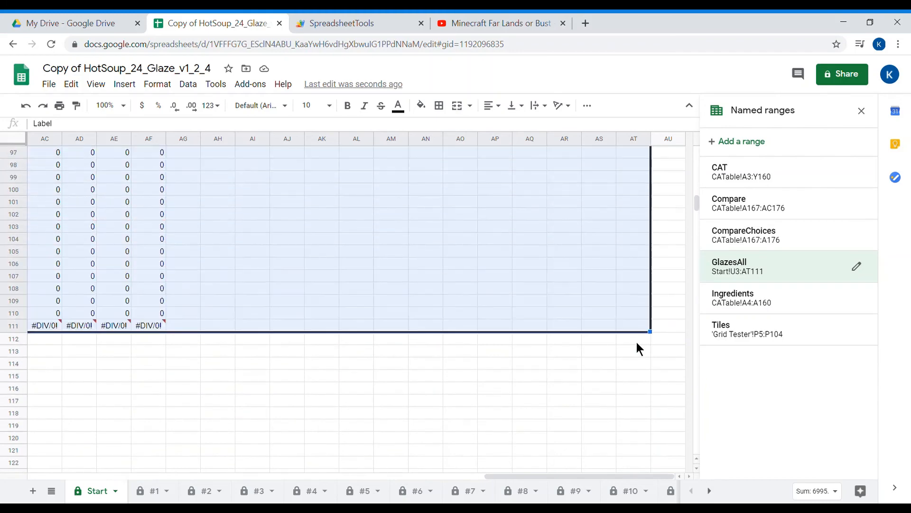
{"action": "scroll", "coordinate": [418, 328], "scroll_direction": "left", "scroll_amount": 6}
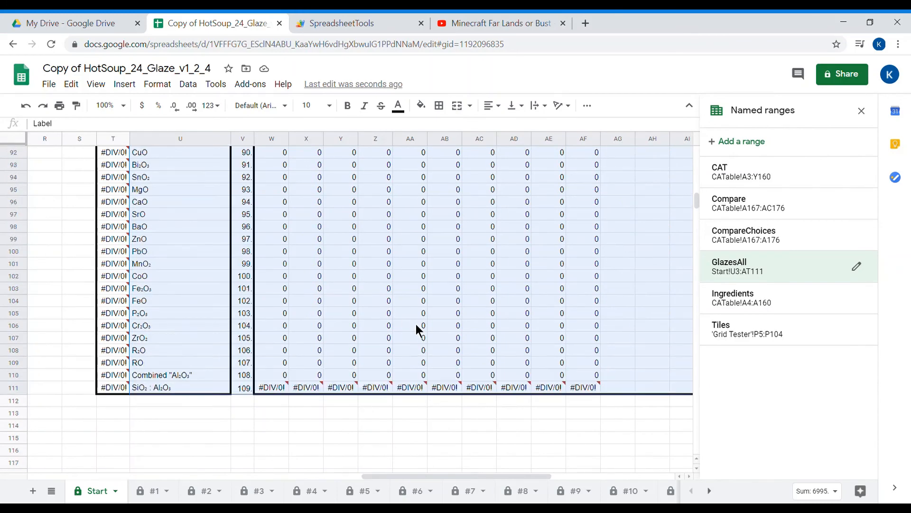
{"action": "scroll", "coordinate": [419, 331], "scroll_direction": "up", "scroll_amount": 15}
{"action": "scroll", "coordinate": [418, 331], "scroll_direction": "up", "scroll_amount": 7}
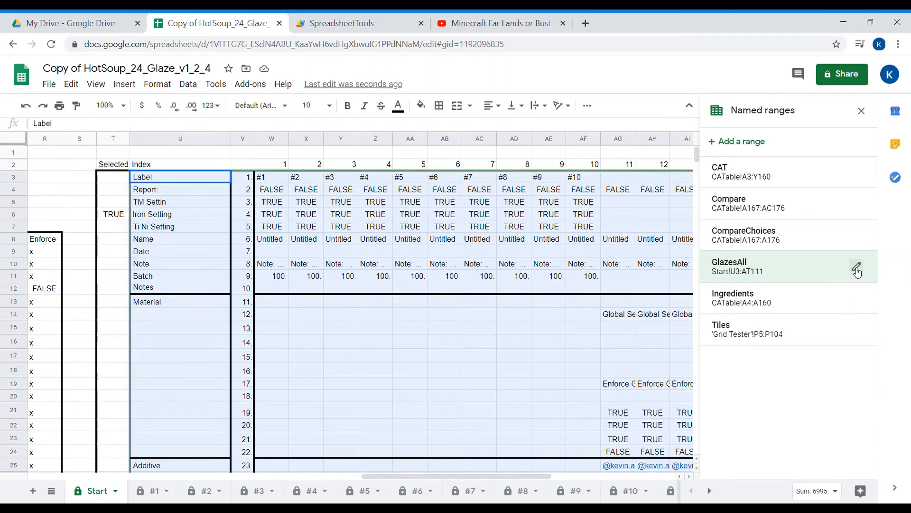
- Redefine the GlazesAll named range as Start!U3:AF111 so it covers only glazes #1 to #10
{"action": "left_click", "coordinate": [857, 266]}
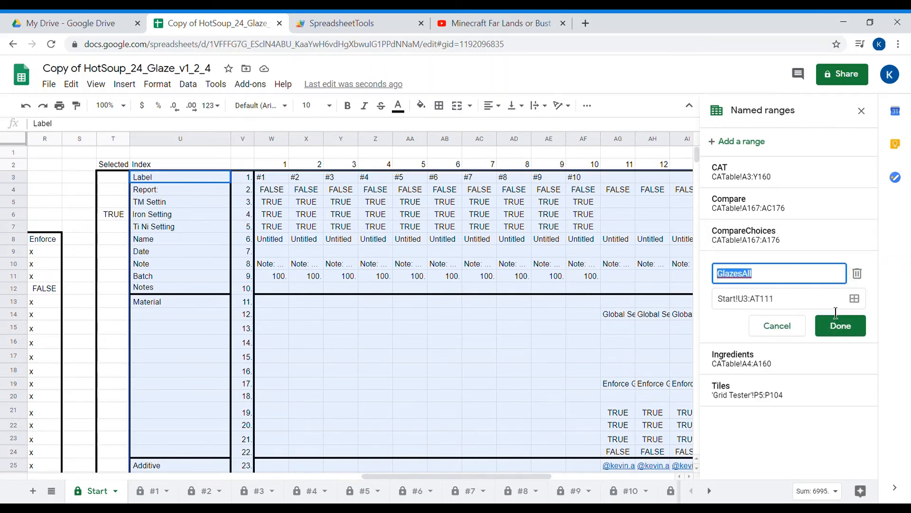
{"action": "left_click", "coordinate": [837, 305]}
{"action": "left_click", "coordinate": [854, 298]}
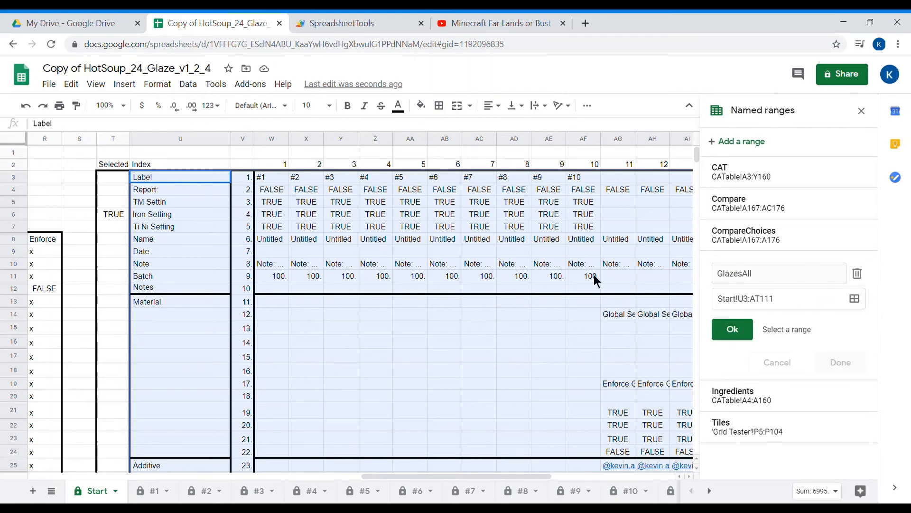
{"action": "left_click", "coordinate": [150, 180]}
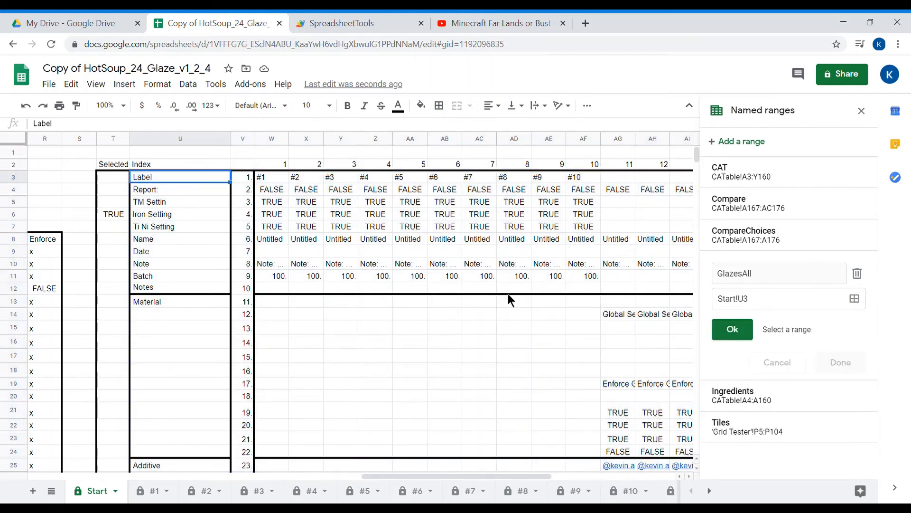
{"action": "scroll", "coordinate": [510, 299], "scroll_direction": "right", "scroll_amount": 2}
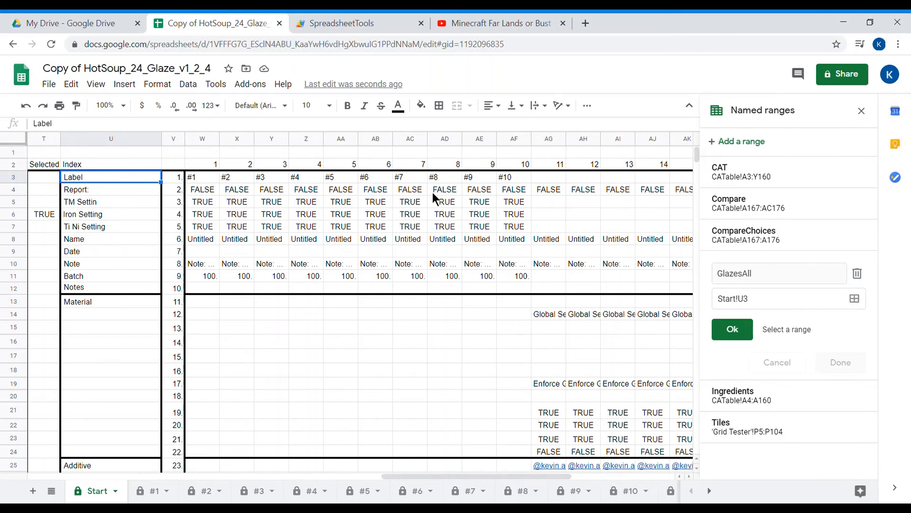
{"action": "left_click", "coordinate": [515, 179], "text": "shift"}
{"action": "scroll", "coordinate": [517, 360], "scroll_direction": "down", "scroll_amount": 1}
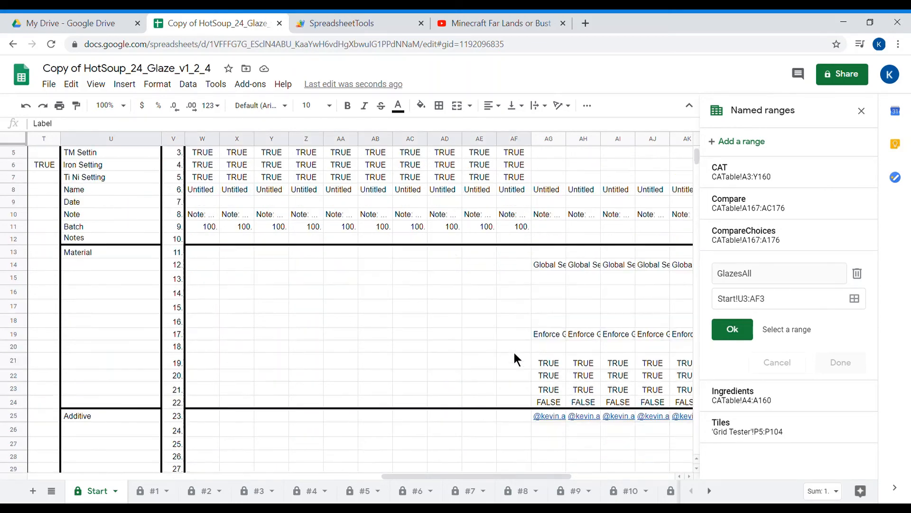
{"action": "scroll", "coordinate": [516, 359], "scroll_direction": "down", "scroll_amount": 20}
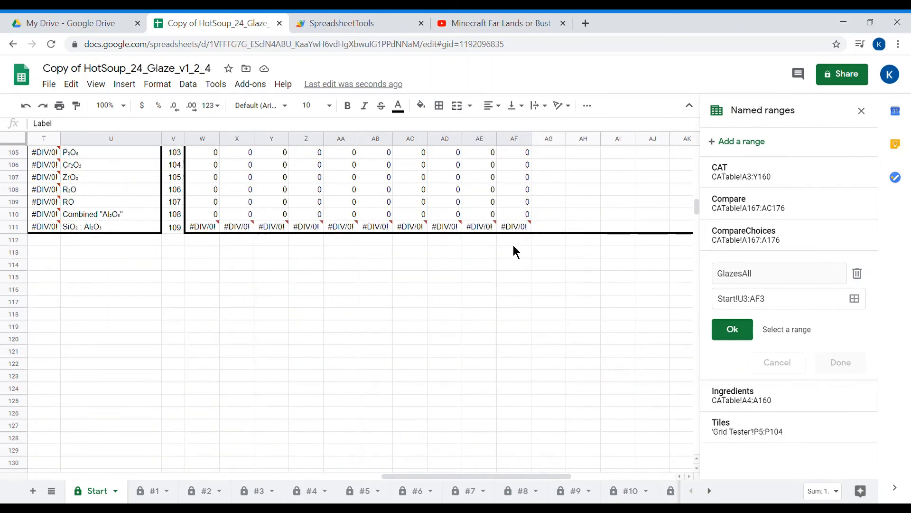
{"action": "left_click", "coordinate": [516, 227], "text": "shift"}
{"action": "left_click", "coordinate": [728, 338]}
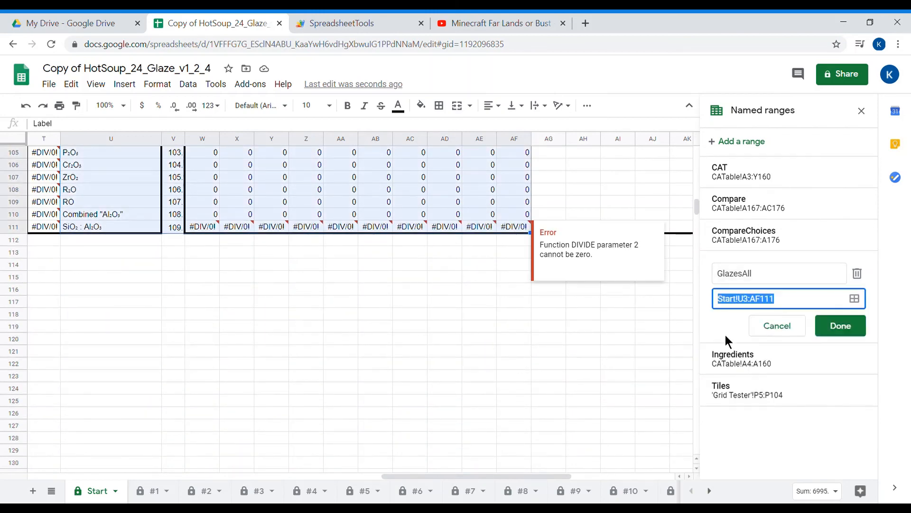
{"action": "left_click", "coordinate": [857, 332]}
{"action": "left_click", "coordinate": [496, 359]}
- Review sheet #1 and the Start sheet's glaze table, including the columns indexed past 10
{"action": "scroll", "coordinate": [496, 363], "scroll_direction": "up", "scroll_amount": 13}
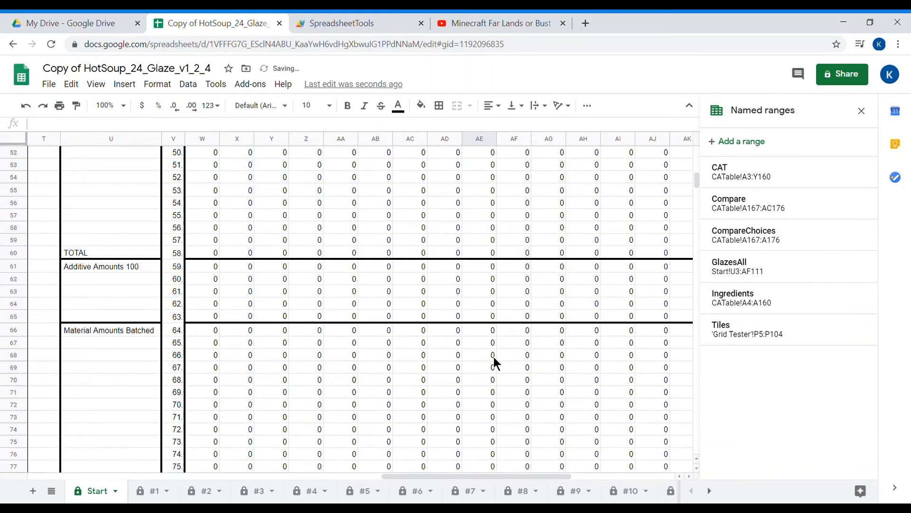
{"action": "scroll", "coordinate": [496, 363], "scroll_direction": "up", "scroll_amount": 13}
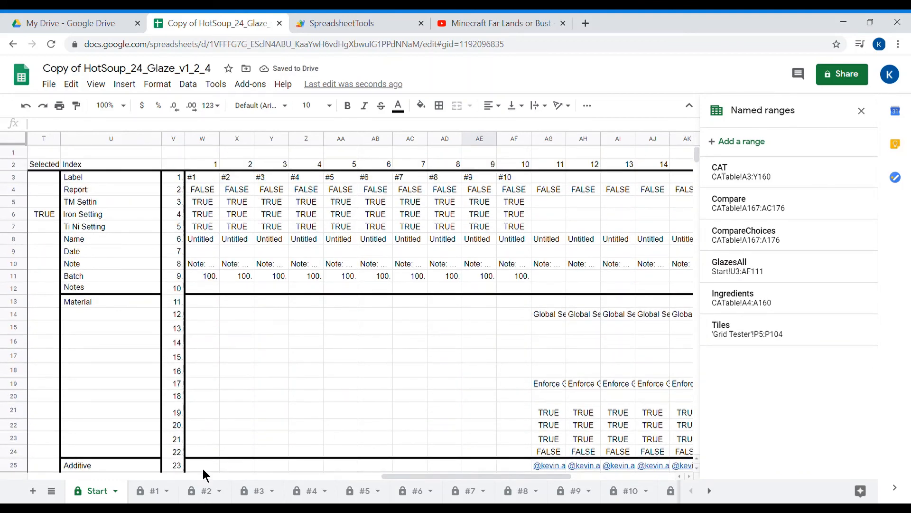
{"action": "left_click", "coordinate": [153, 490]}
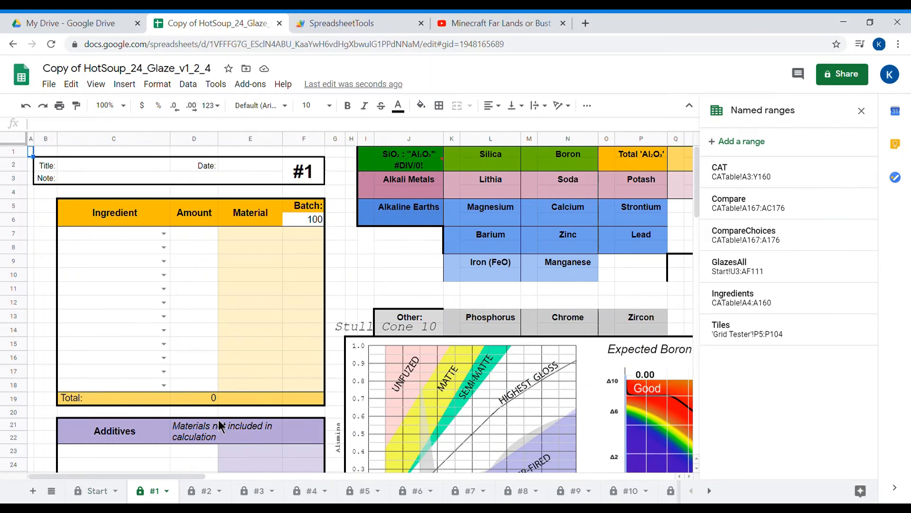
{"action": "left_click", "coordinate": [93, 492]}
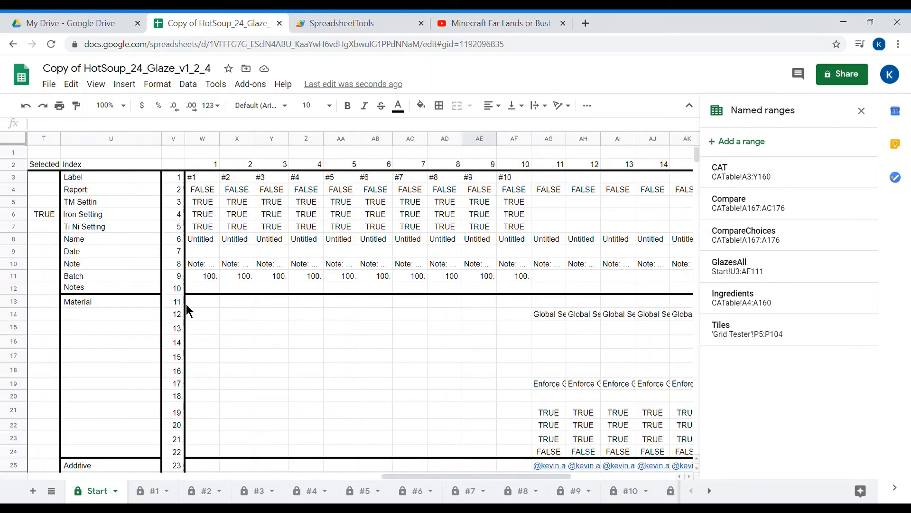
{"action": "scroll", "coordinate": [189, 311], "scroll_direction": "down", "scroll_amount": 4}
{"action": "scroll", "coordinate": [189, 311], "scroll_direction": "up", "scroll_amount": 4}
{"action": "scroll", "coordinate": [432, 220], "scroll_direction": "right", "scroll_amount": 3}
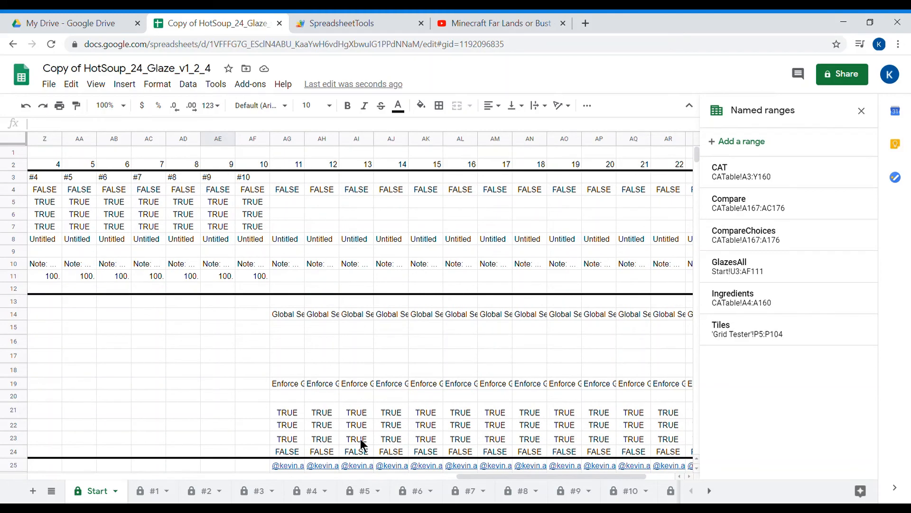
{"action": "scroll", "coordinate": [351, 491], "scroll_direction": "down", "scroll_amount": 3}
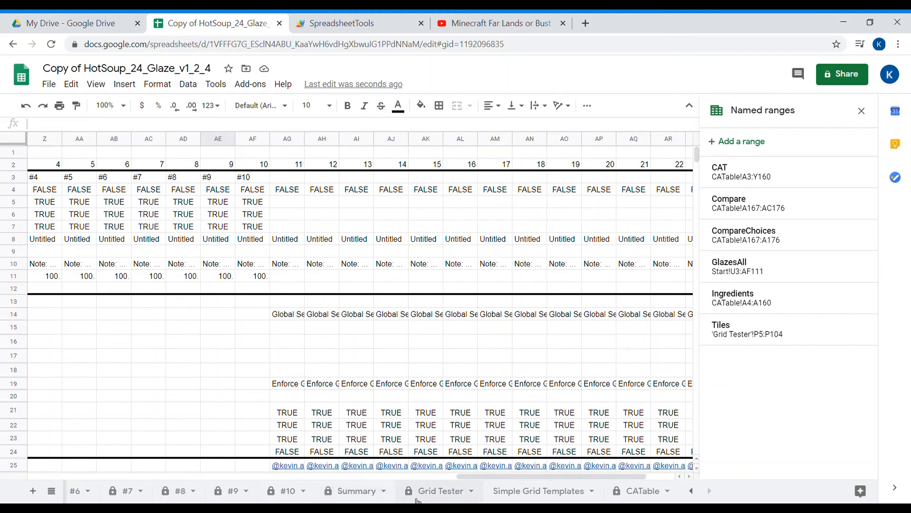
- Examine the glaze blocks across the Summary sheet, including those beyond #10
{"action": "left_click", "coordinate": [357, 492]}
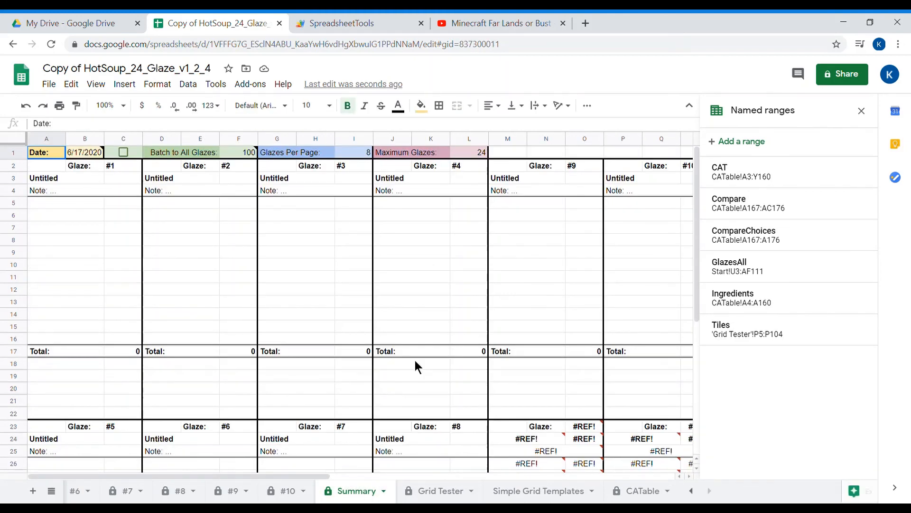
{"action": "scroll", "coordinate": [415, 359], "scroll_direction": "down", "scroll_amount": 4}
{"action": "scroll", "coordinate": [414, 359], "scroll_direction": "up", "scroll_amount": 4}
{"action": "scroll", "coordinate": [415, 361], "scroll_direction": "right", "scroll_amount": 5}
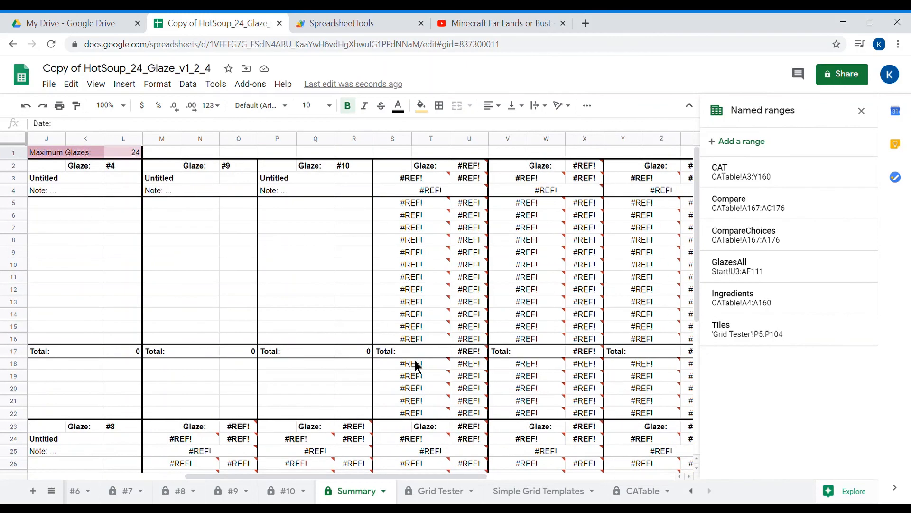
{"action": "scroll", "coordinate": [415, 366], "scroll_direction": "right", "scroll_amount": 5}
{"action": "scroll", "coordinate": [414, 365], "scroll_direction": "left", "scroll_amount": 5}
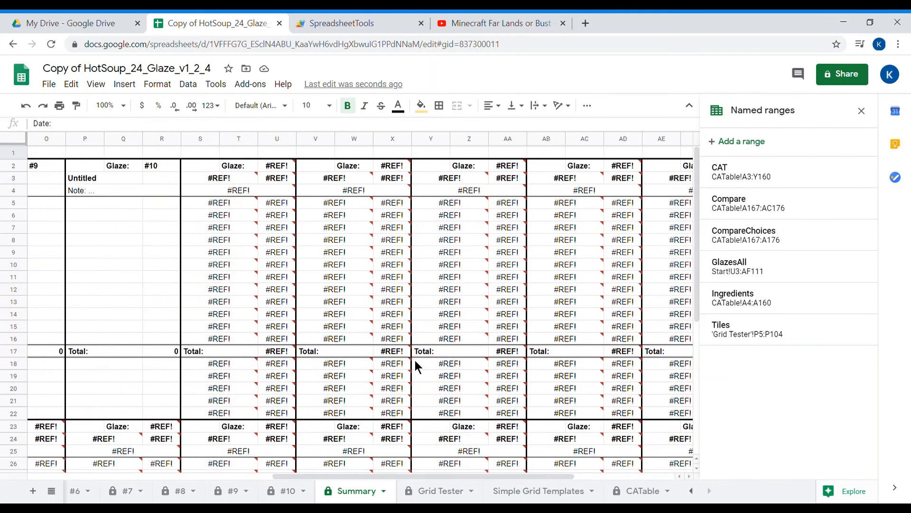
{"action": "scroll", "coordinate": [415, 366], "scroll_direction": "right", "scroll_amount": 4}
{"action": "scroll", "coordinate": [416, 366], "scroll_direction": "left", "scroll_amount": 4}
{"action": "scroll", "coordinate": [270, 407], "scroll_direction": "left", "scroll_amount": 5}
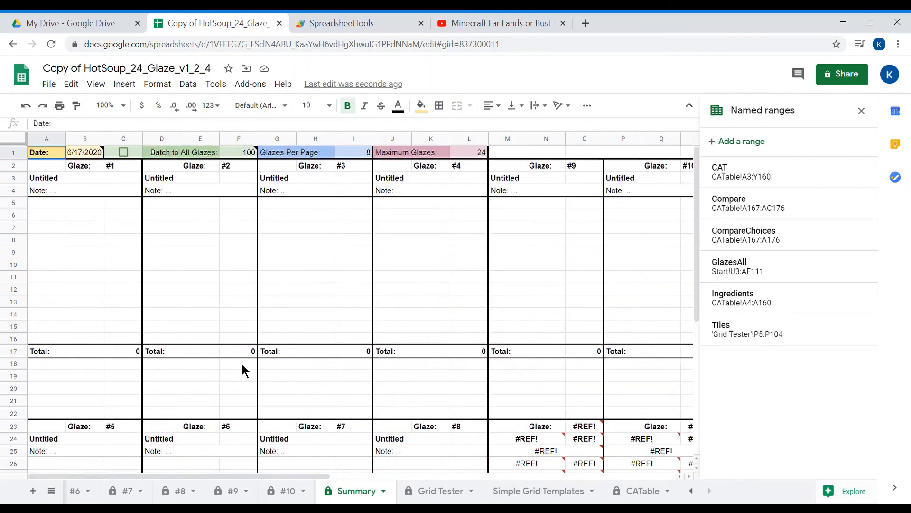
{"action": "scroll", "coordinate": [566, 224], "scroll_direction": "right", "scroll_amount": 2}
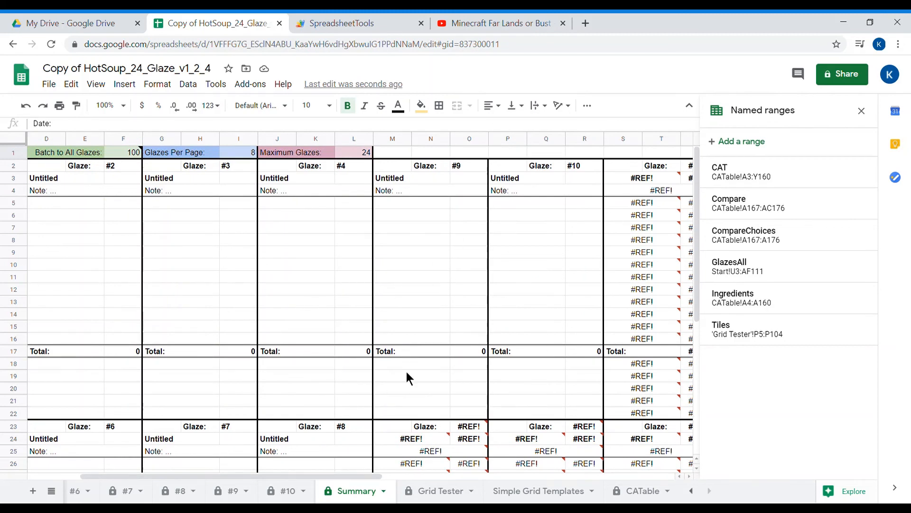
- Set Maximum Glazes on the Summary sheet to 10
{"action": "left_click", "coordinate": [344, 153]}
{"action": "type", "text": "10"}
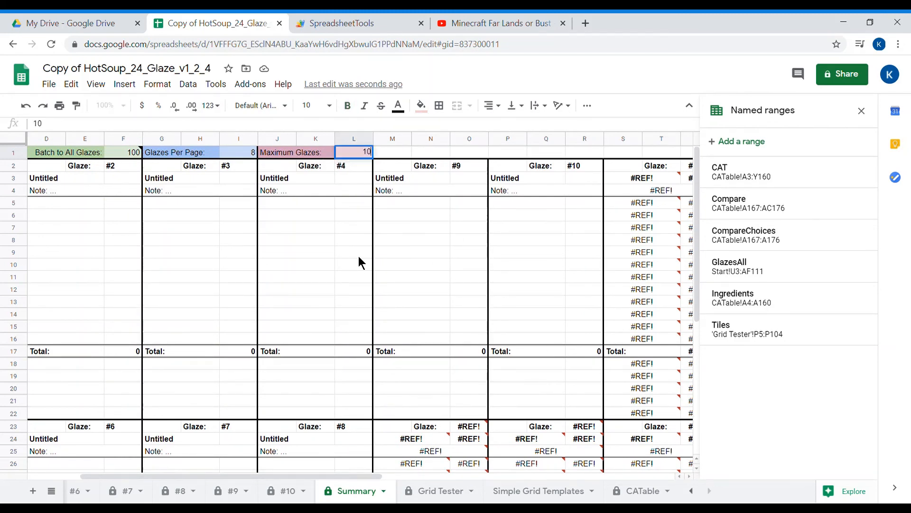
{"action": "key", "text": "Return"}
{"action": "scroll", "coordinate": [425, 371], "scroll_direction": "left", "scroll_amount": 3}
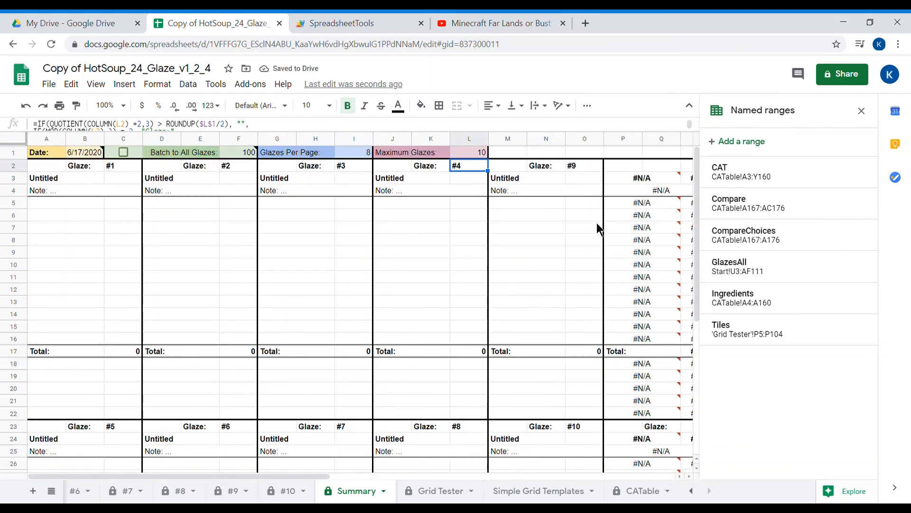
- Delete columns P through AJ from the Summary sheet to remove the glaze blocks beyond #10, accepting the protected-range edit
{"action": "scroll", "coordinate": [616, 472], "scroll_direction": "right", "scroll_amount": 6}
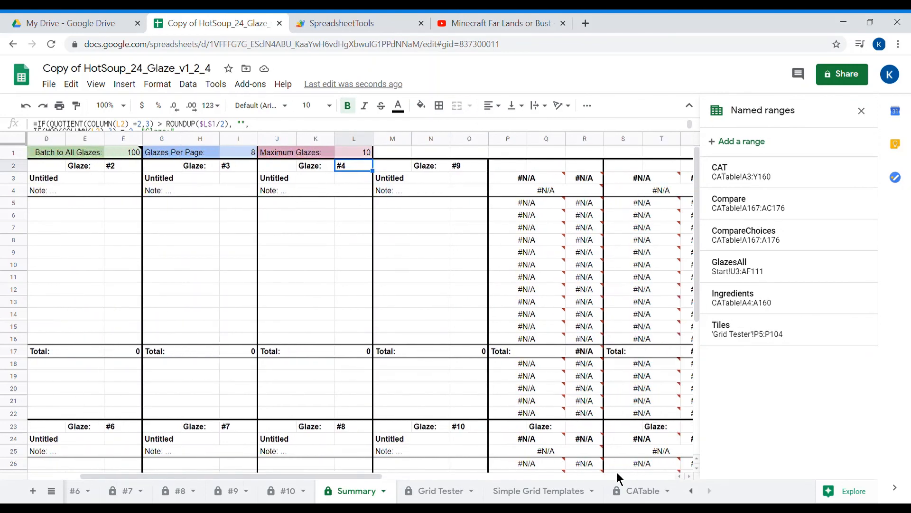
{"action": "scroll", "coordinate": [617, 471], "scroll_direction": "right", "scroll_amount": 3}
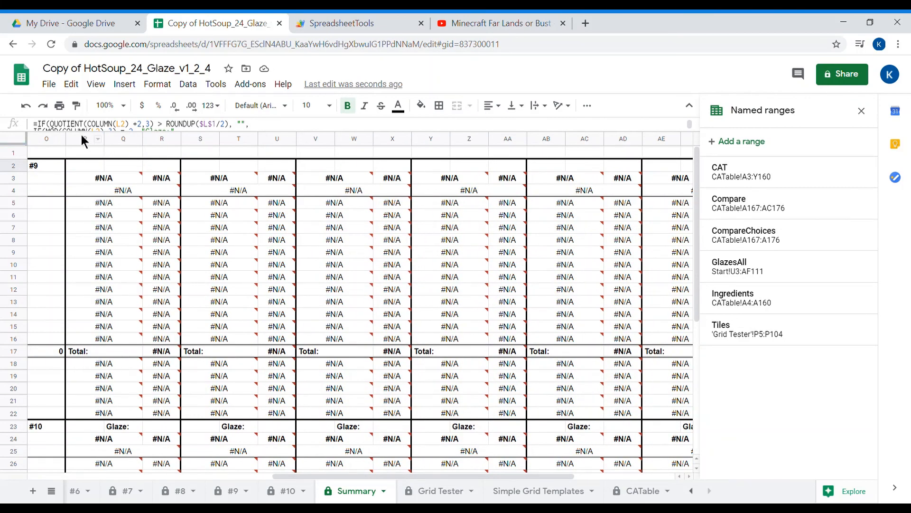
{"action": "left_click", "coordinate": [81, 135]}
{"action": "scroll", "coordinate": [445, 212], "scroll_direction": "right", "scroll_amount": 4}
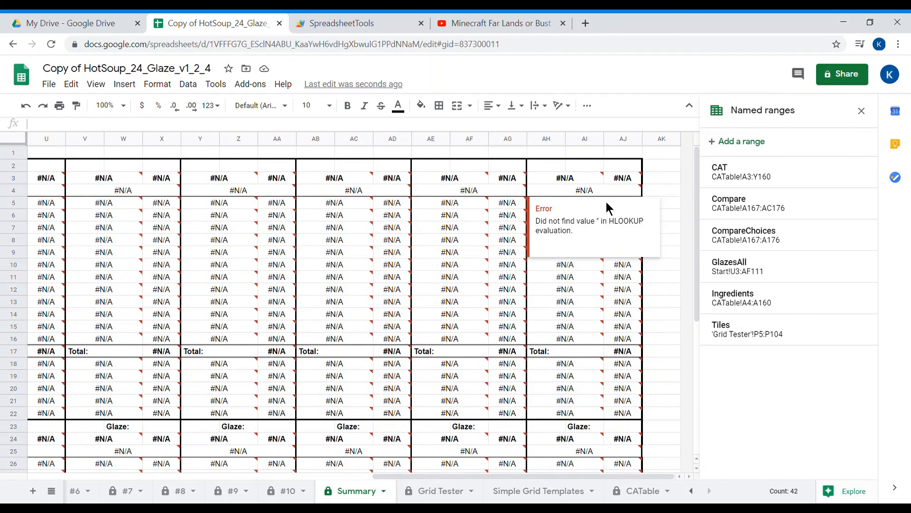
{"action": "left_click", "coordinate": [622, 140], "text": "shift"}
{"action": "scroll", "coordinate": [489, 258], "scroll_direction": "left", "scroll_amount": 12}
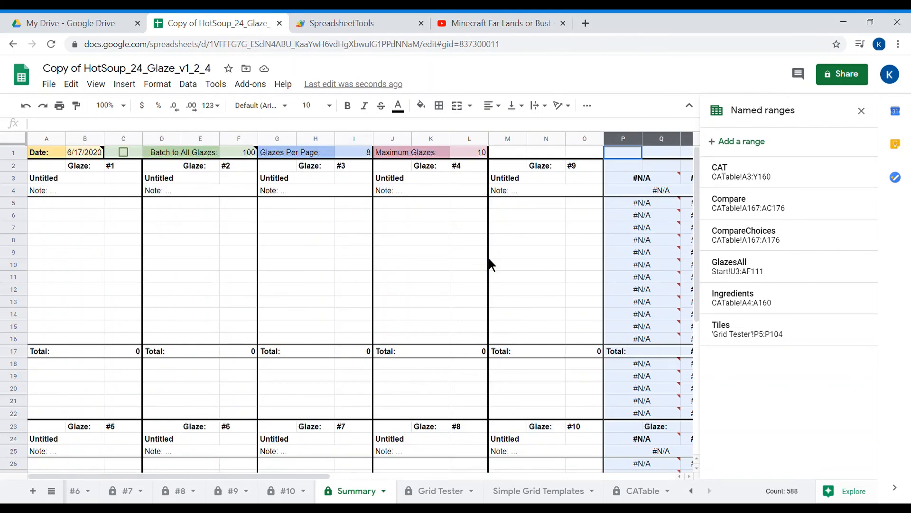
{"action": "scroll", "coordinate": [490, 260], "scroll_direction": "right", "scroll_amount": 2}
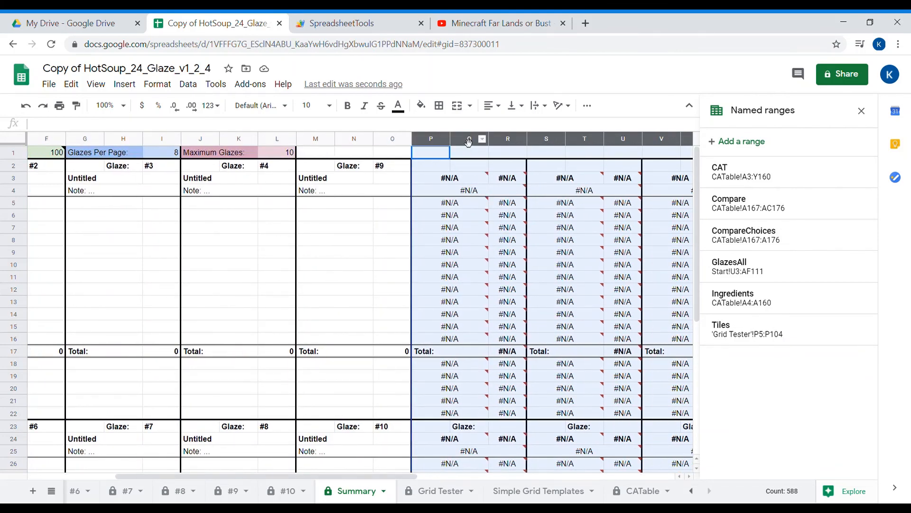
{"action": "right_click", "coordinate": [469, 141]}
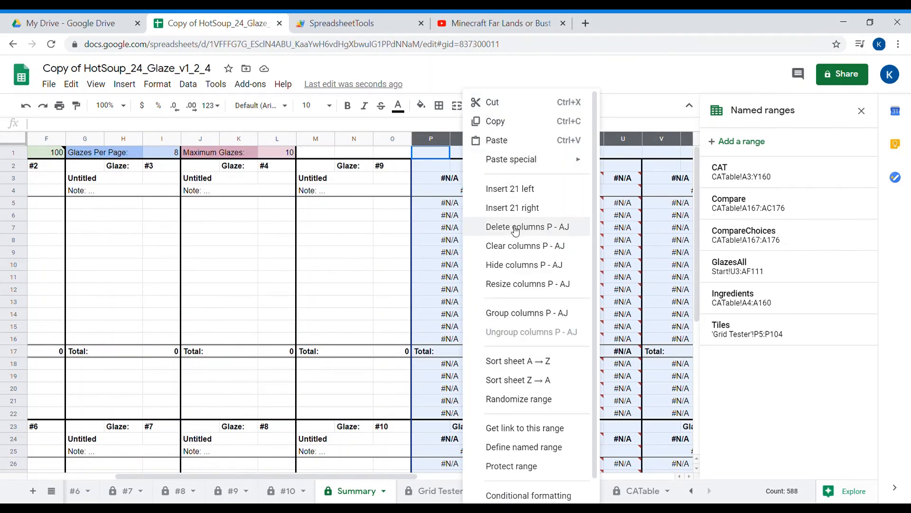
{"action": "left_click", "coordinate": [516, 230]}
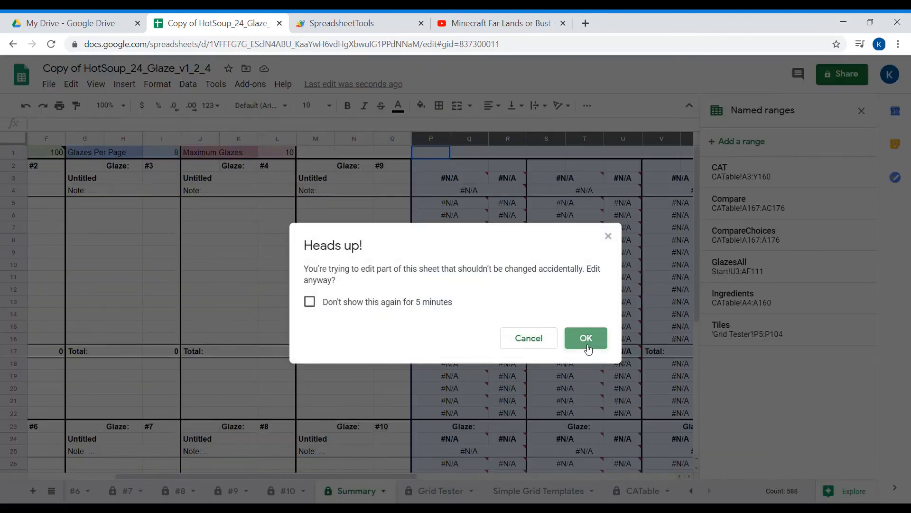
{"action": "left_click", "coordinate": [586, 338]}
{"action": "left_click", "coordinate": [634, 265]}
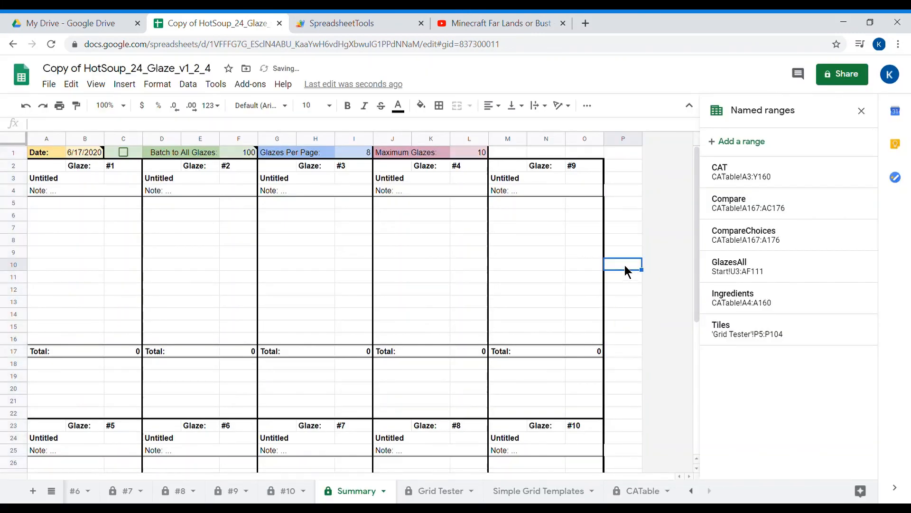
{"action": "scroll", "coordinate": [619, 237], "scroll_direction": "down", "scroll_amount": 5}
{"action": "scroll", "coordinate": [618, 224], "scroll_direction": "up", "scroll_amount": 5}
{"action": "left_click", "coordinate": [622, 227]}
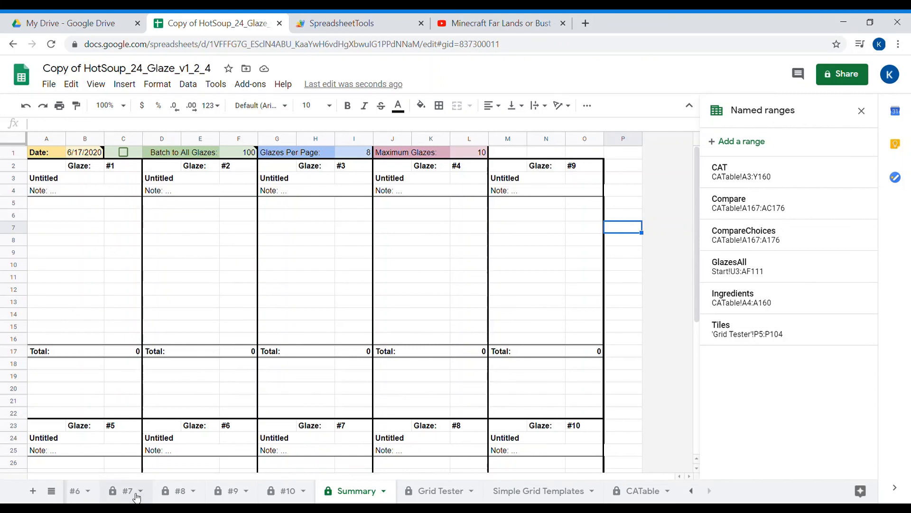
- Review the layout of glaze sheet #7 and close the named ranges list
{"action": "left_click", "coordinate": [132, 493]}
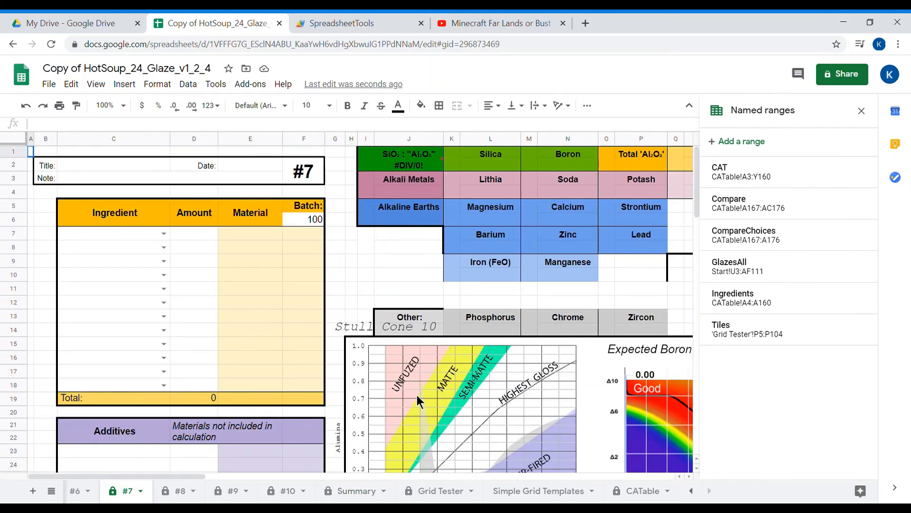
{"action": "scroll", "coordinate": [417, 395], "scroll_direction": "right", "scroll_amount": 5}
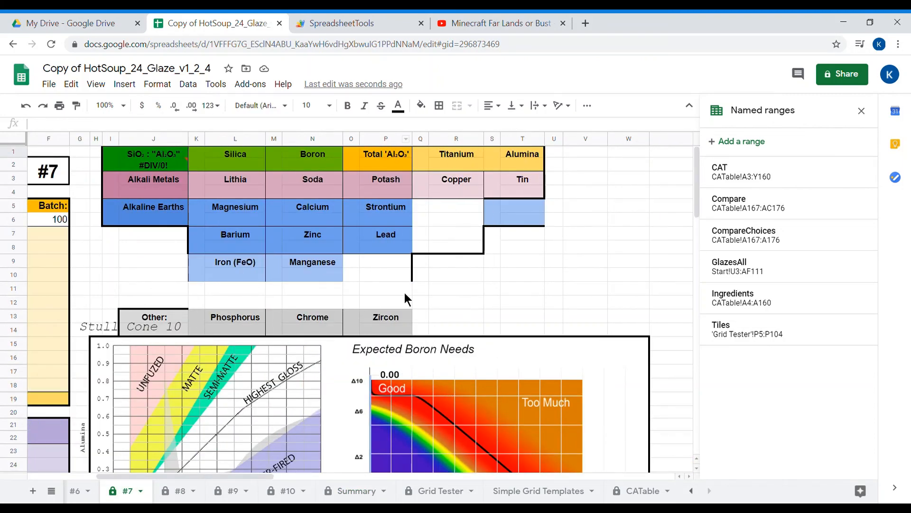
{"action": "scroll", "coordinate": [387, 259], "scroll_direction": "left", "scroll_amount": 5}
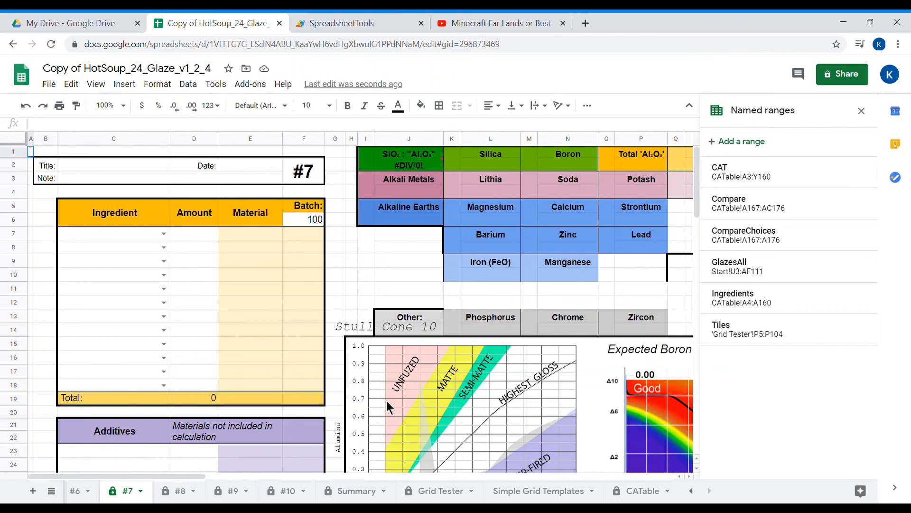
{"action": "scroll", "coordinate": [386, 407], "scroll_direction": "down", "scroll_amount": 3}
{"action": "scroll", "coordinate": [386, 406], "scroll_direction": "up", "scroll_amount": 3}
{"action": "left_click", "coordinate": [862, 110]}
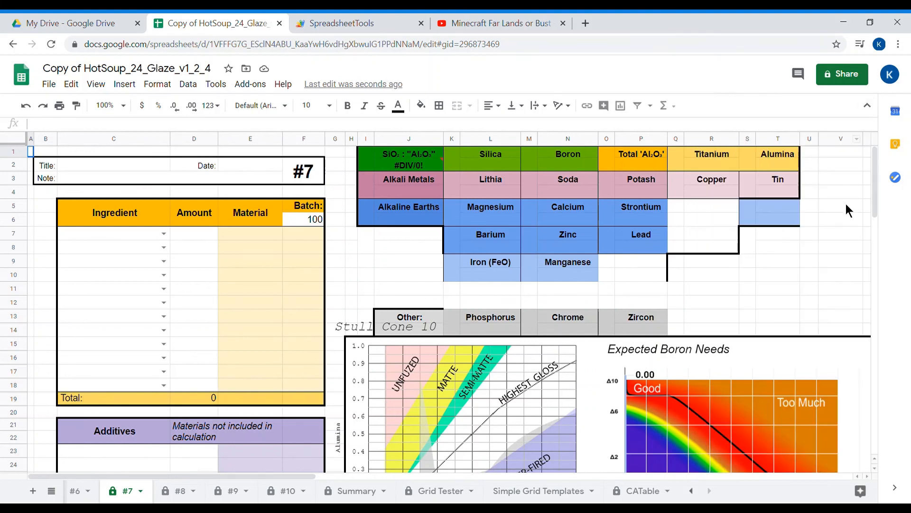